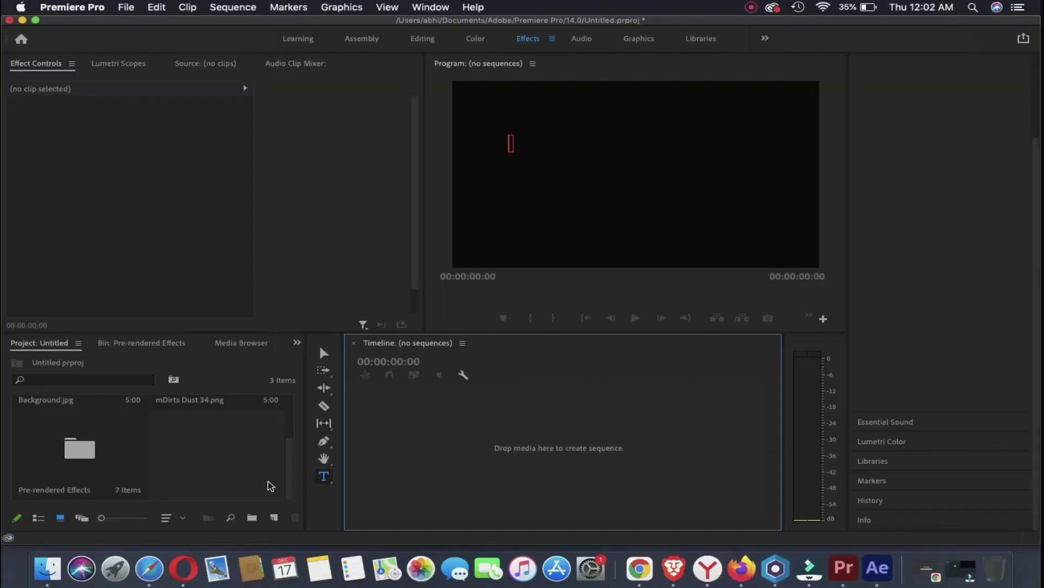
- Create a DNX HQ 1080p 25 sequence named 'cinematic title'
click(273, 518)
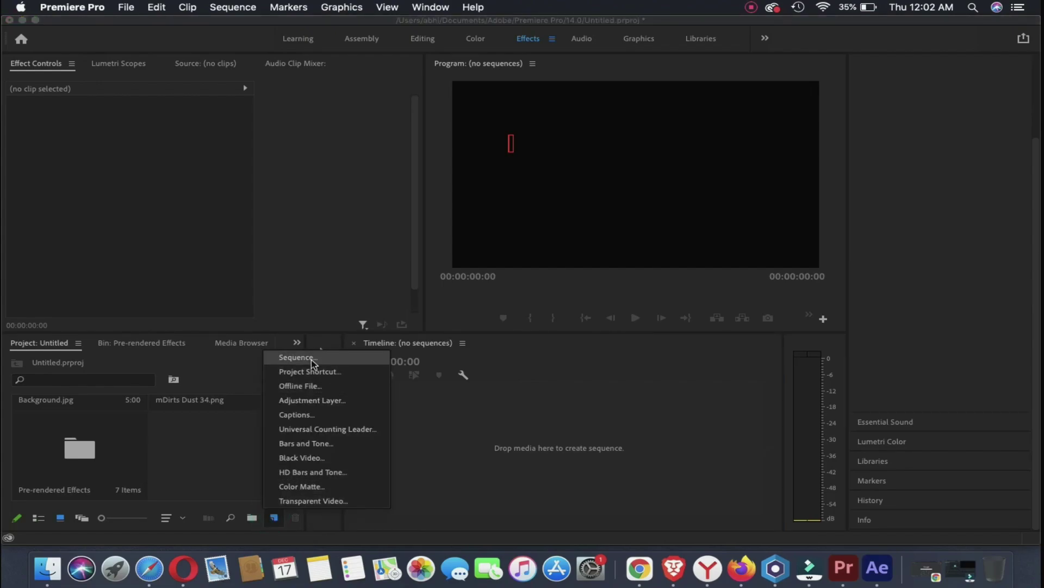
click(297, 357)
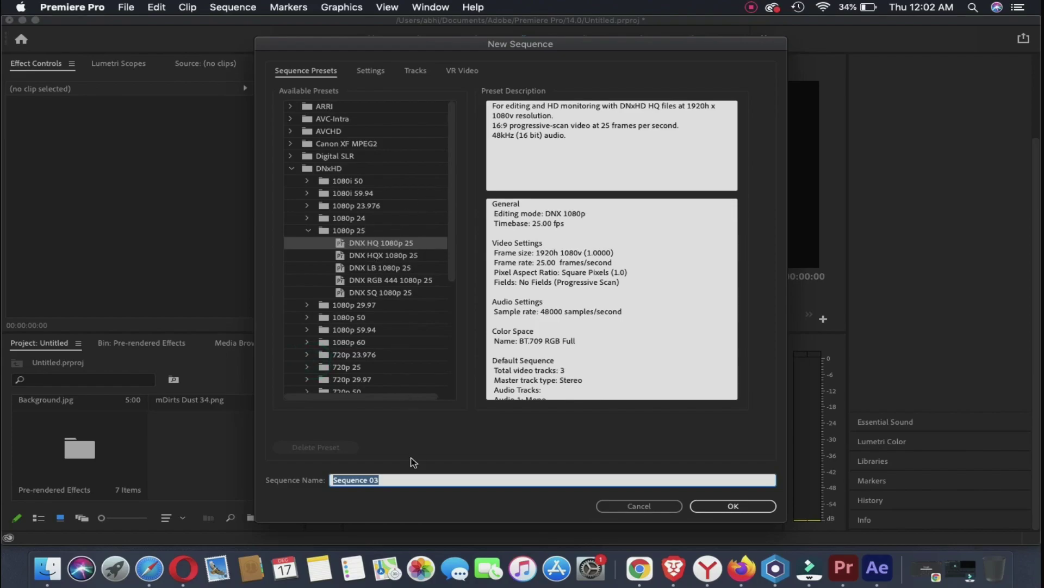
text(c)
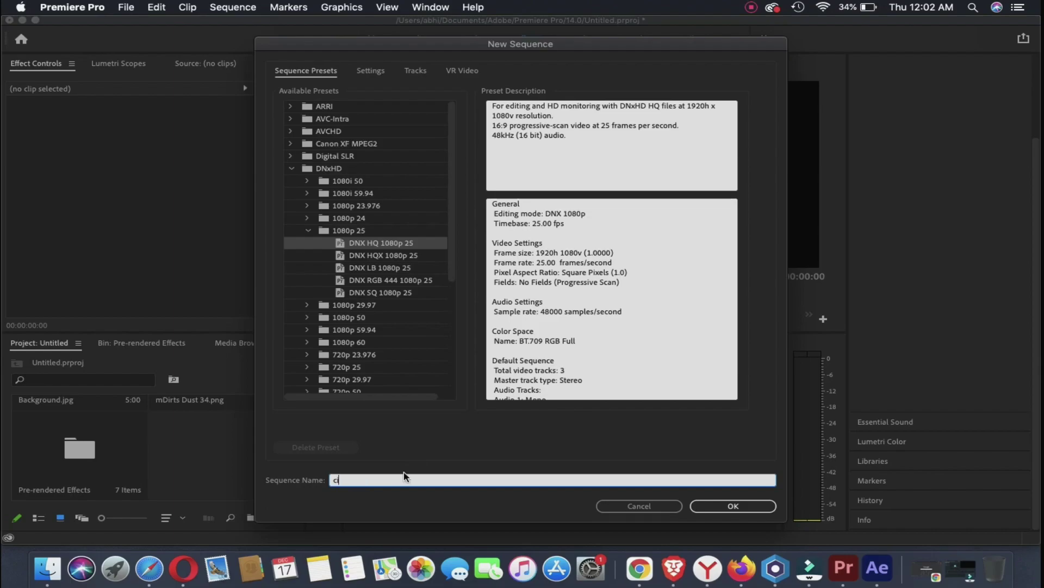
text(nematic title)
key(Return)
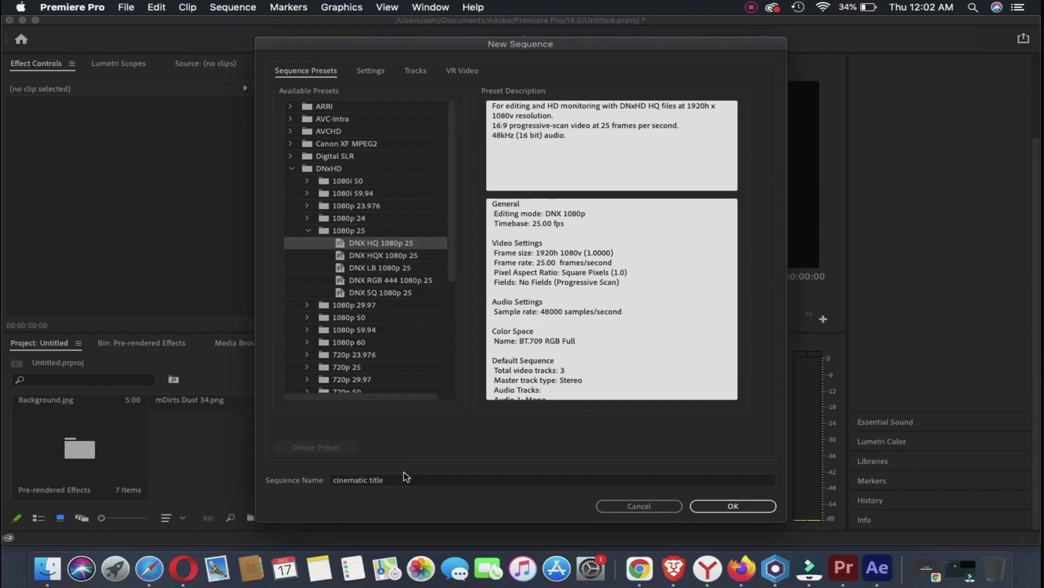
click(324, 476)
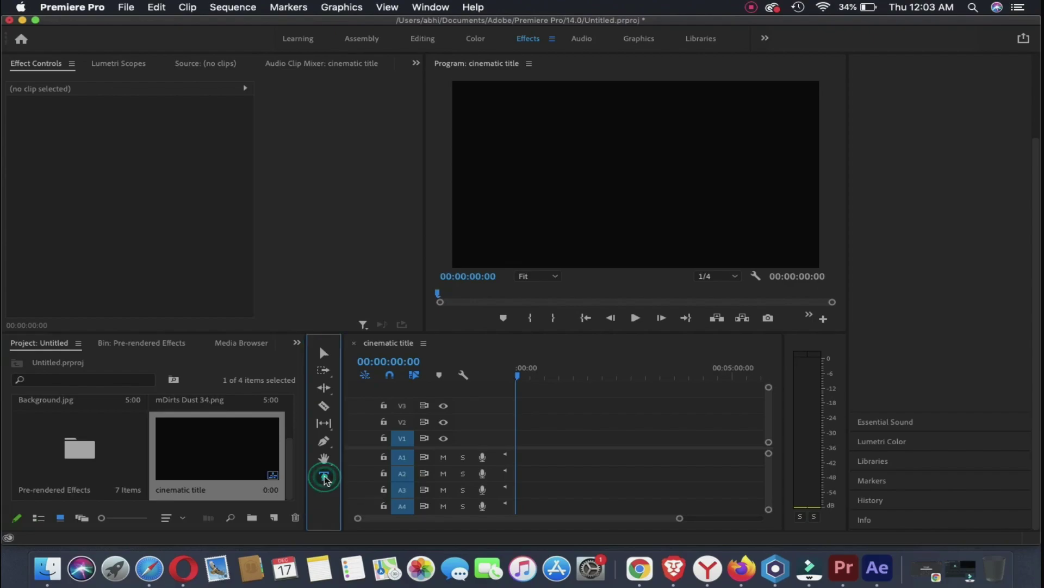
- Add a text box in the frame and type 'THIS SUMMER' at font size 300
click(514, 154)
click(514, 153)
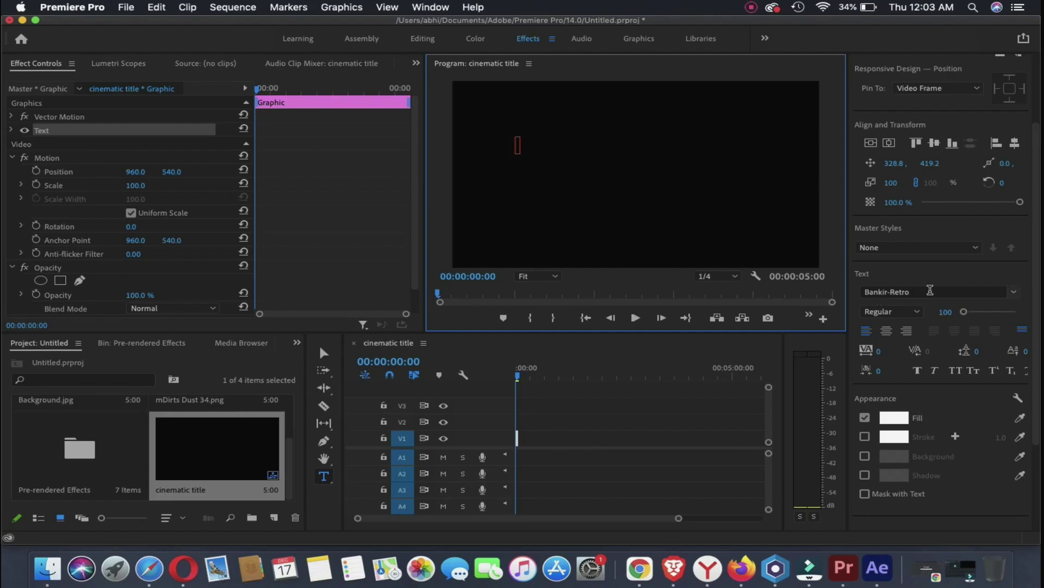
click(945, 312)
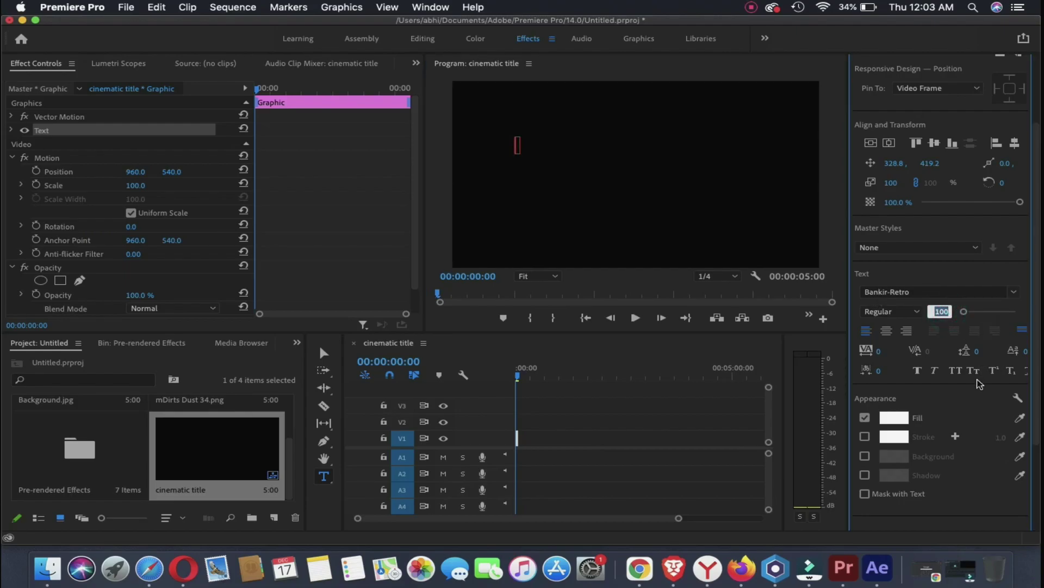
text(300)
key(Return)
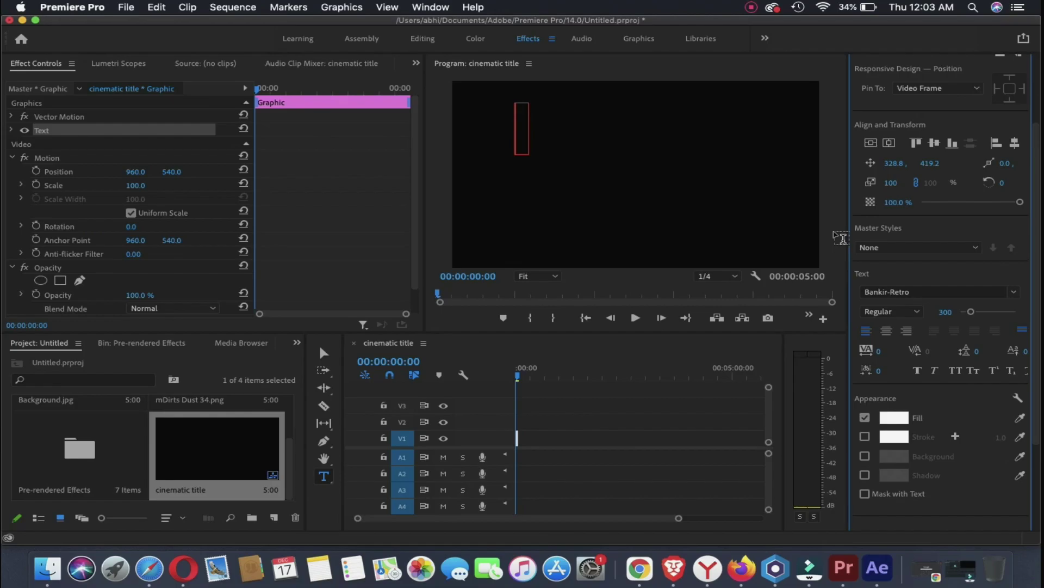
text(THIS )
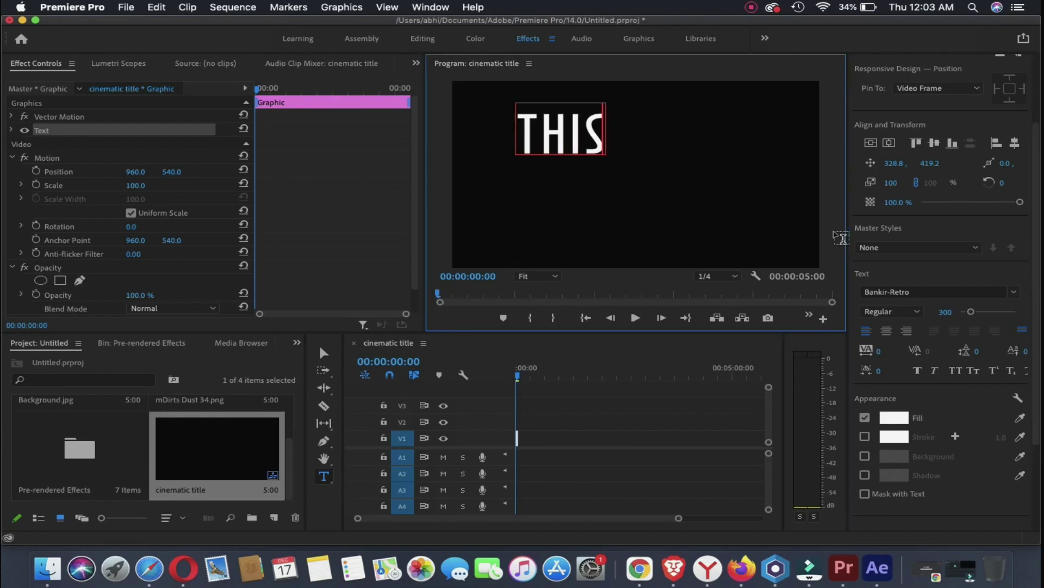
text(SUMM)
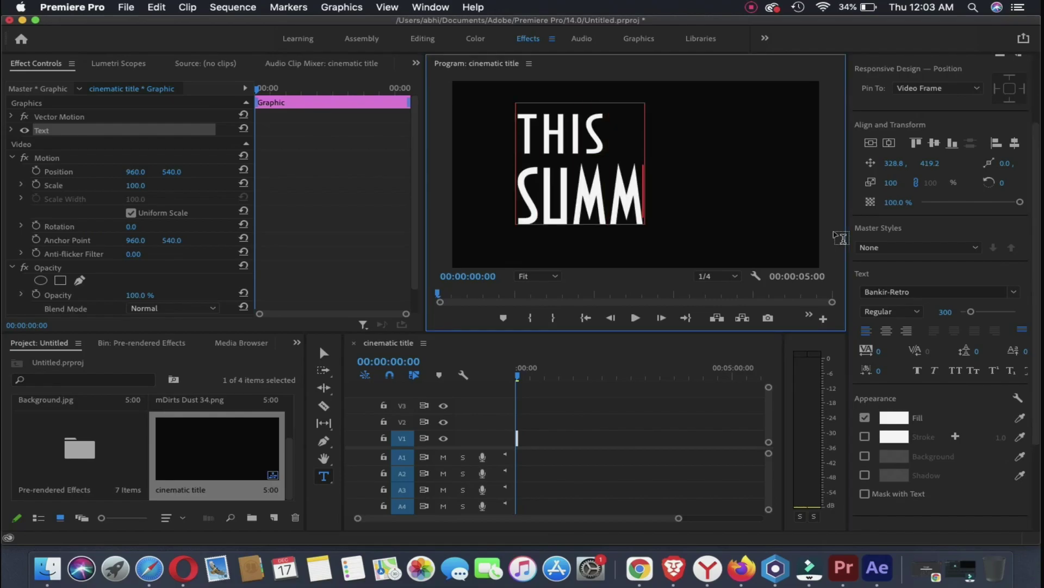
text(ER)
- Set THIS to size 200, tighten the leading to -50, and centre the title horizontally and vertically
drag(611, 127, 508, 133)
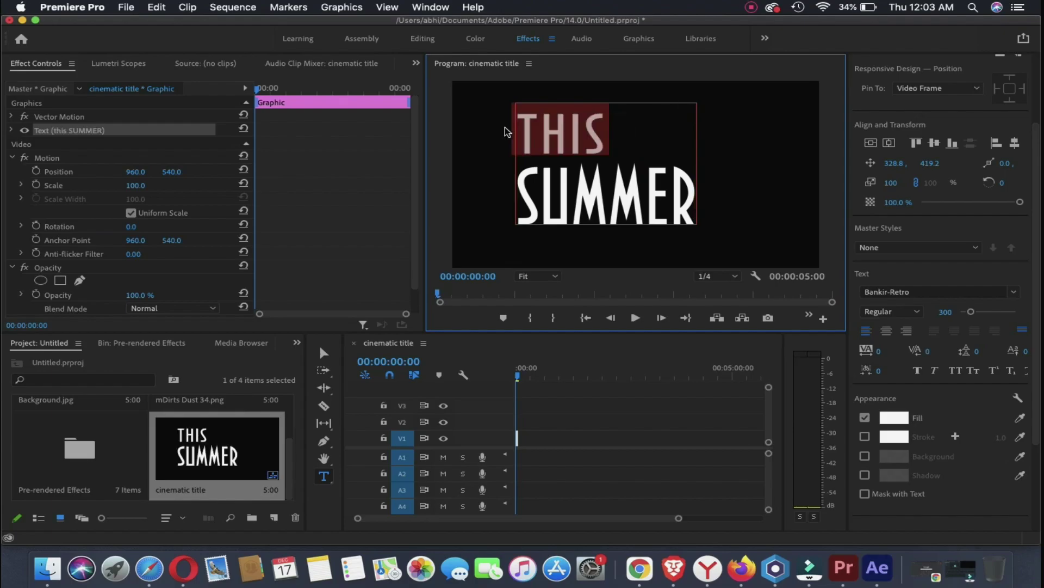
click(941, 311)
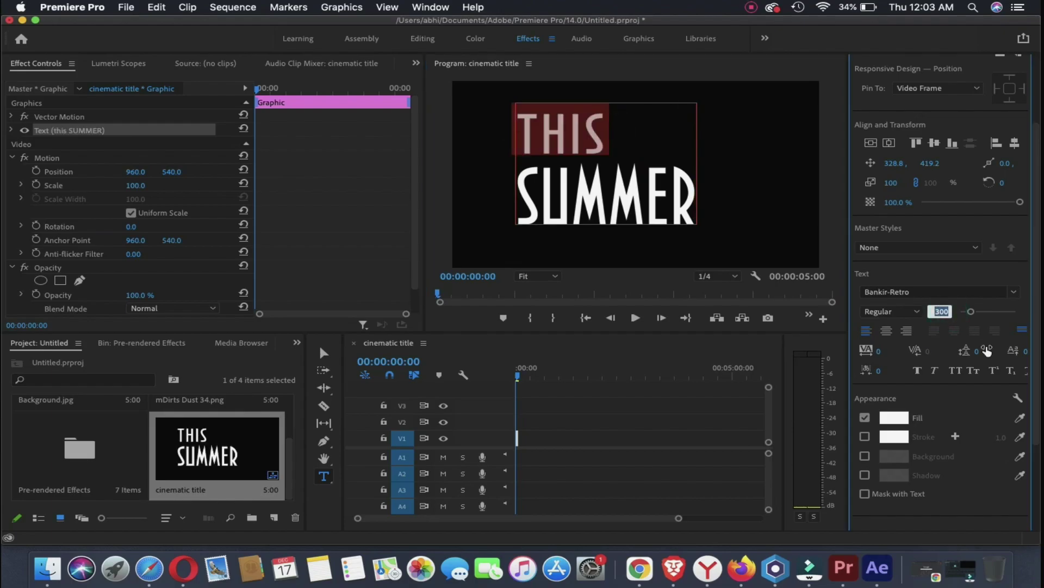
text(200)
key(Return)
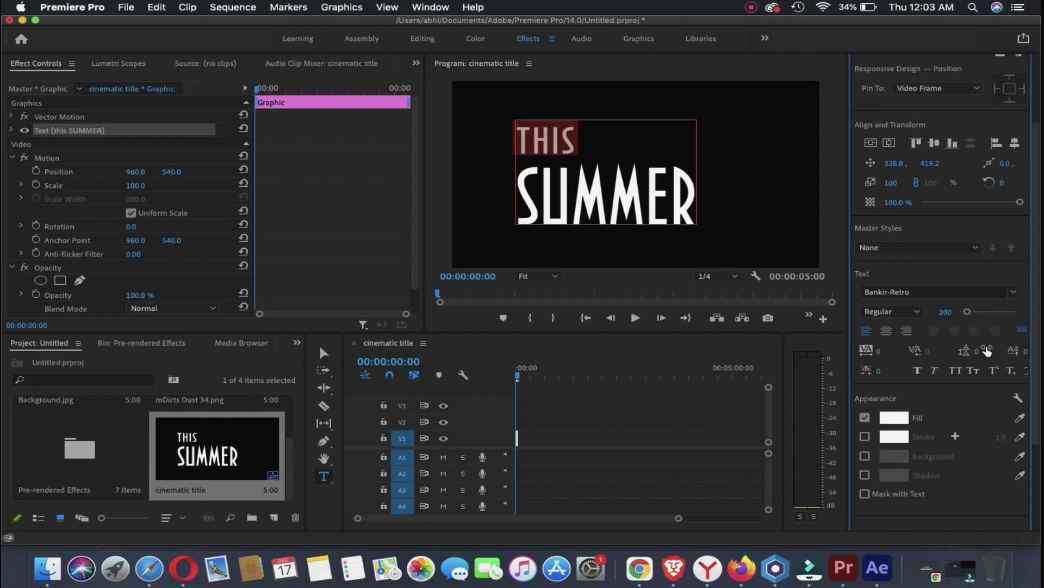
double_click(692, 195)
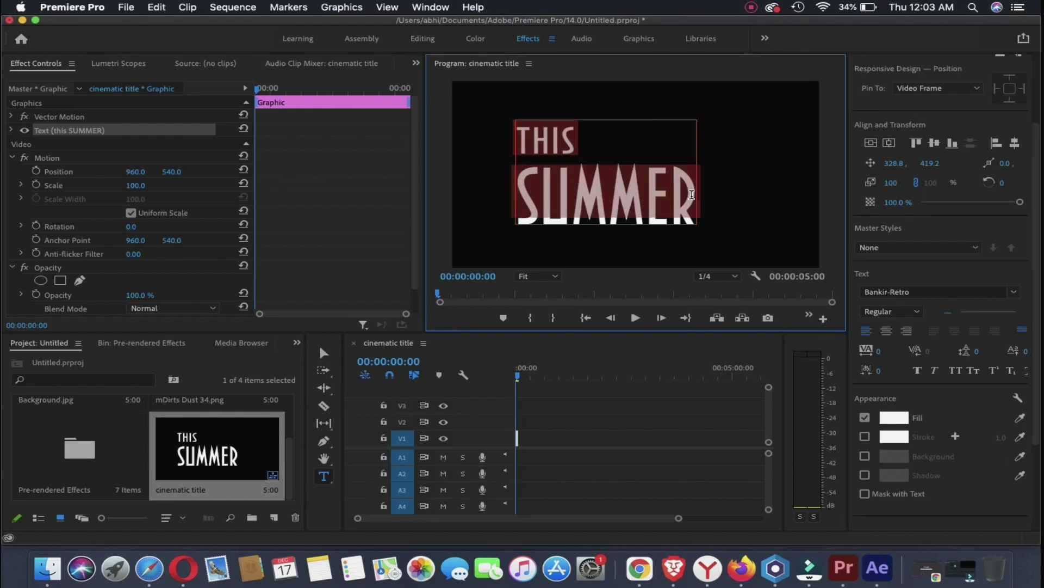
click(978, 353)
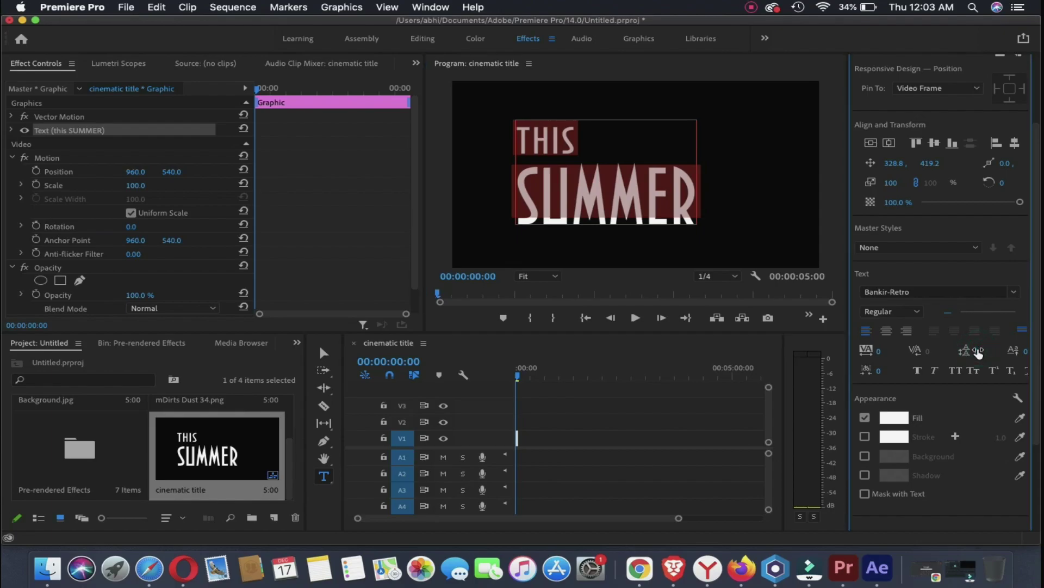
drag(979, 353, 931, 323)
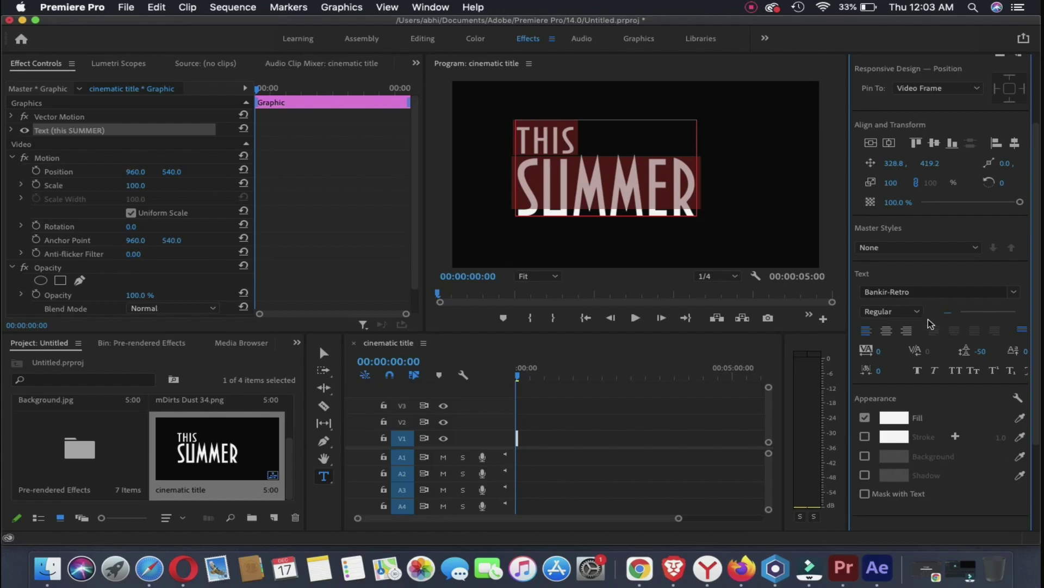
click(887, 331)
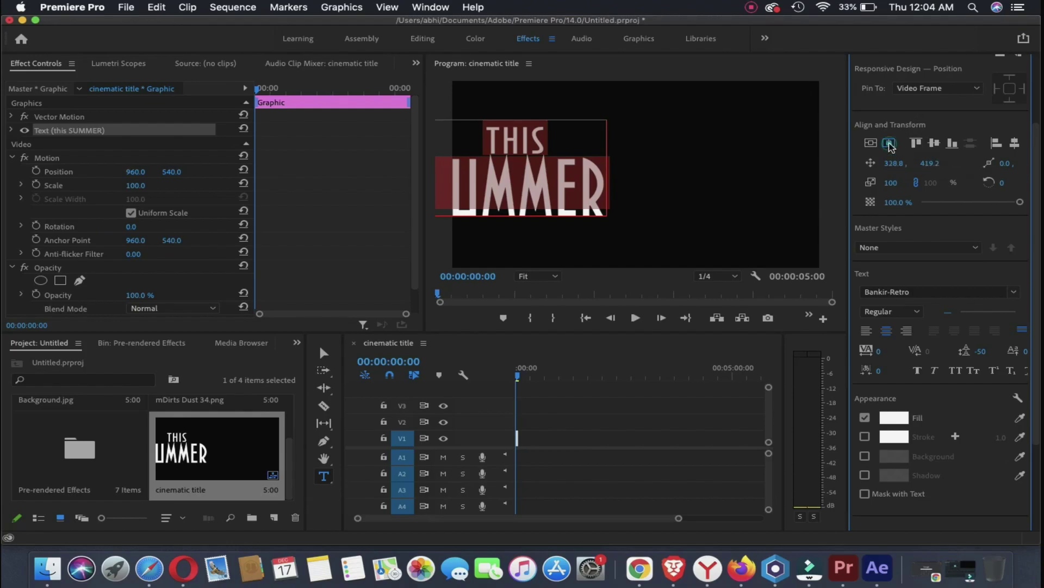
click(870, 144)
click(871, 144)
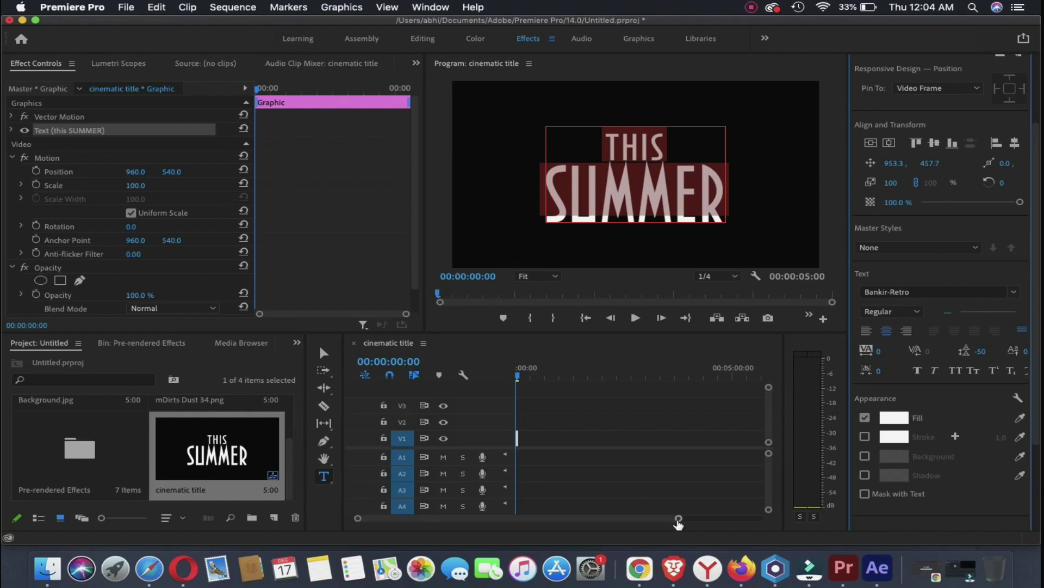
- Trim the title clip's end so it lasts three seconds
drag(678, 518, 553, 524)
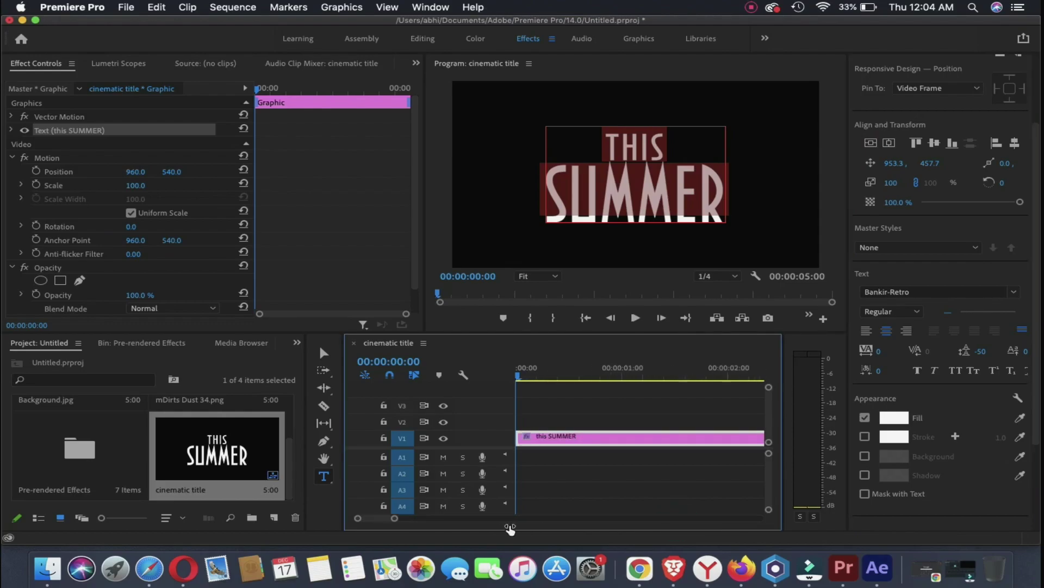
scroll(744, 416, down, 3)
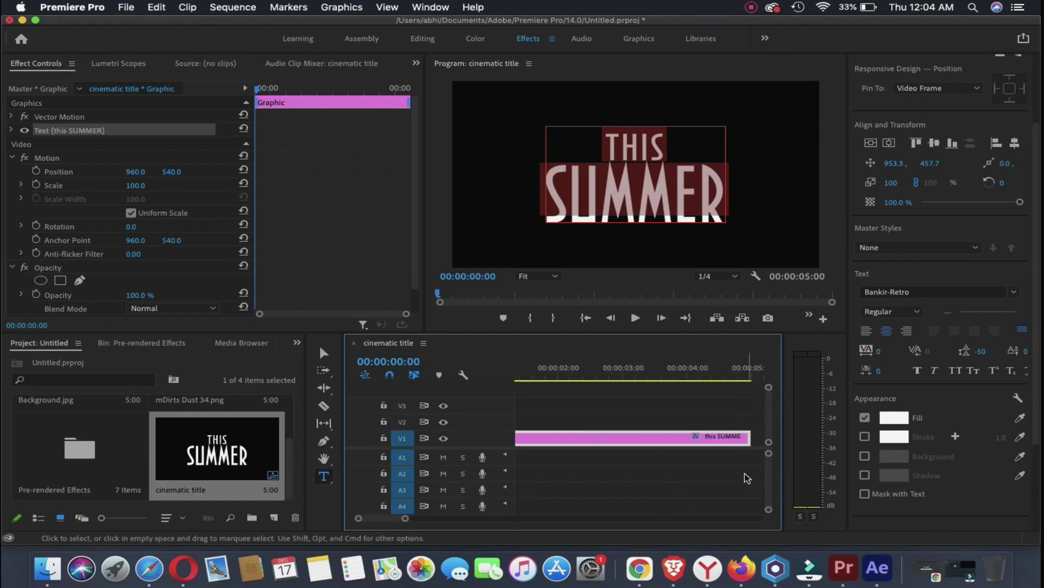
drag(748, 438, 621, 438)
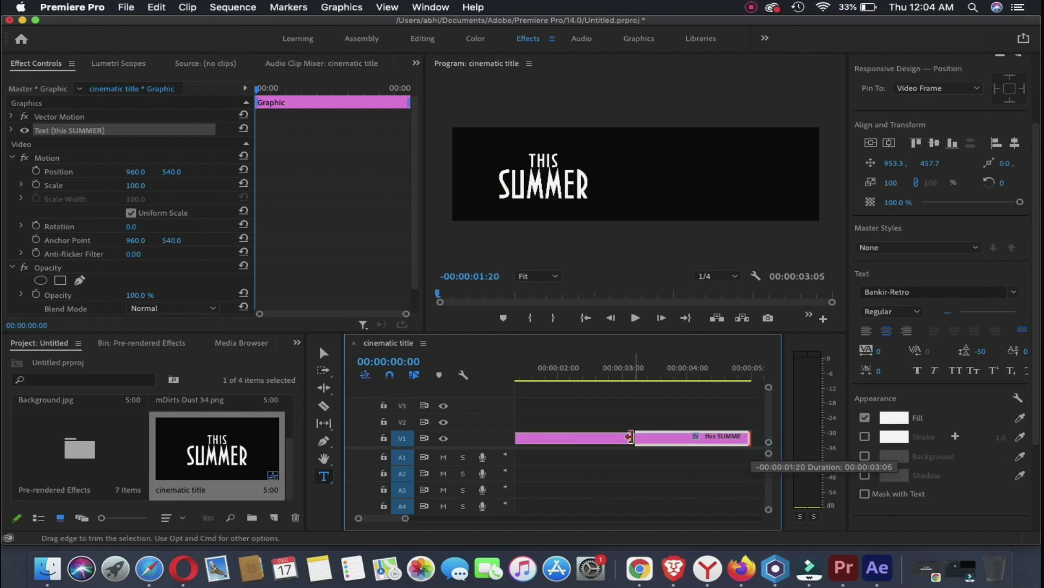
- Replace the title clip with a linked After Effects composition
right_click(516, 438)
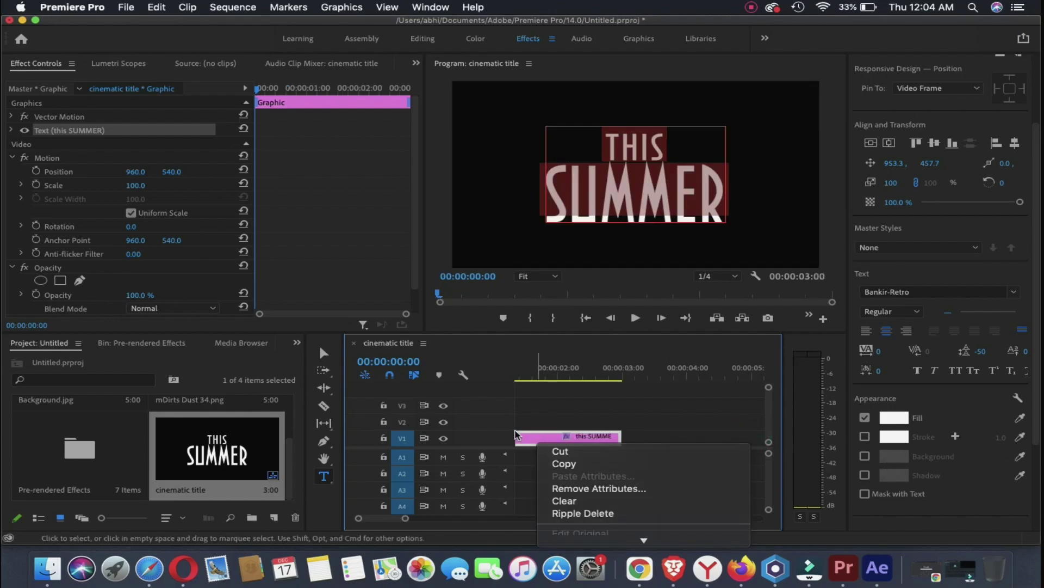
key(Escape)
right_click(532, 440)
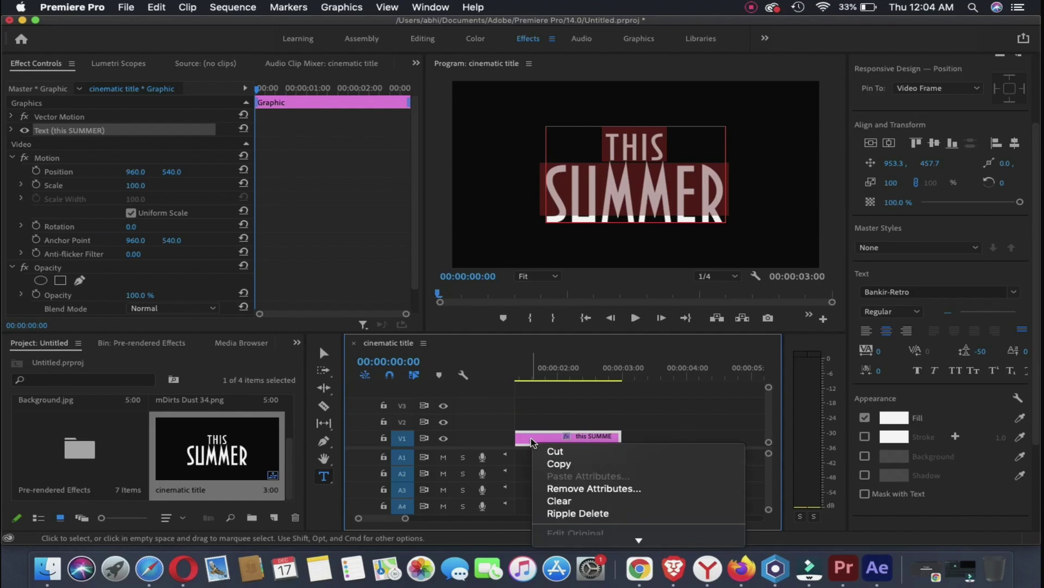
mouse_move(639, 539)
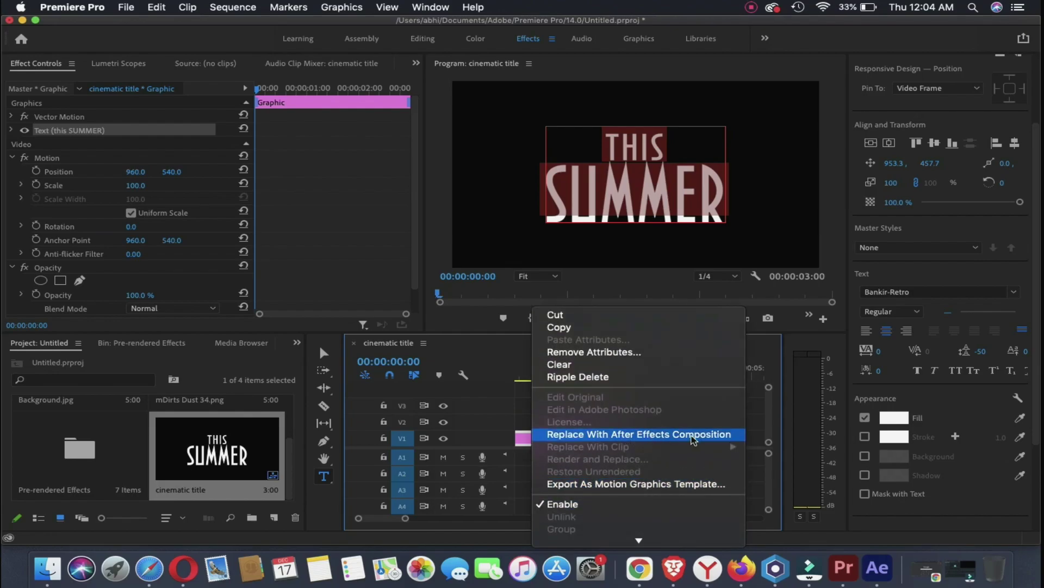
click(692, 437)
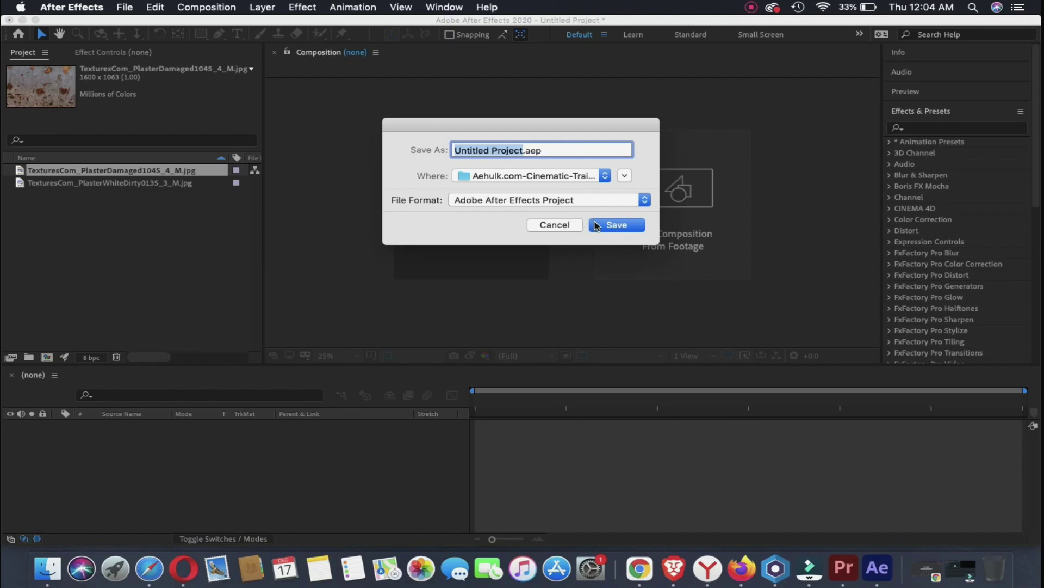
- Save the After Effects project as 'cinematice title' and check the comp against black
text(cinemati)
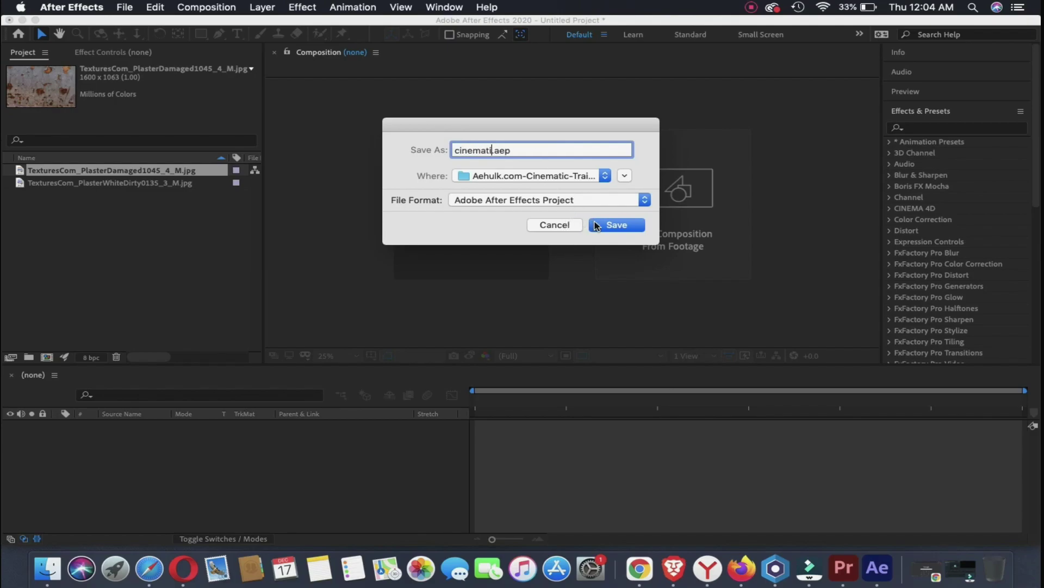
text(ce title)
click(597, 226)
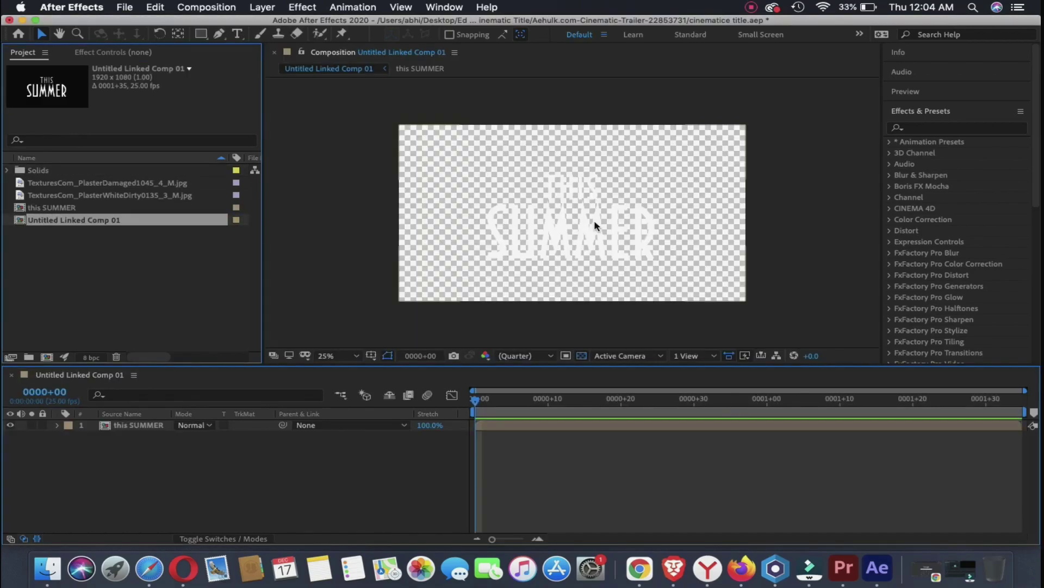
click(581, 356)
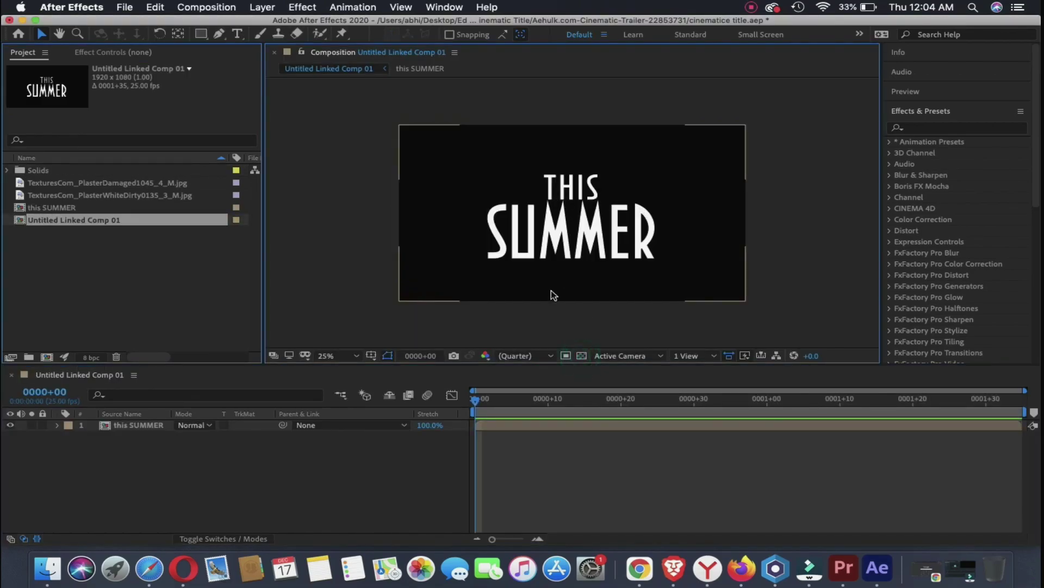
click(582, 356)
- Compare the plaster textures and drag the white dirty plaster image below the title layer
click(82, 194)
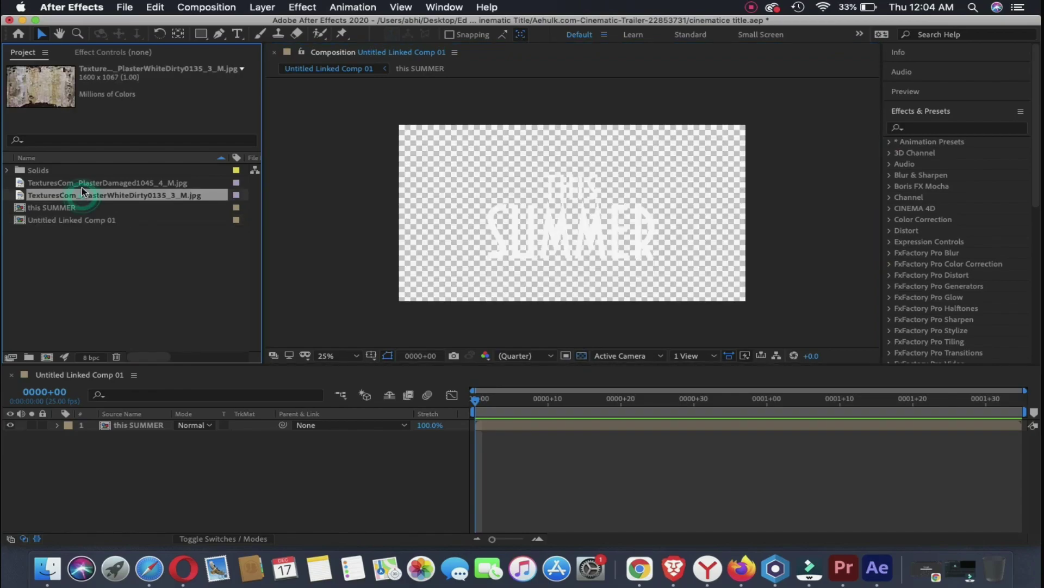
click(83, 182)
click(87, 195)
click(92, 182)
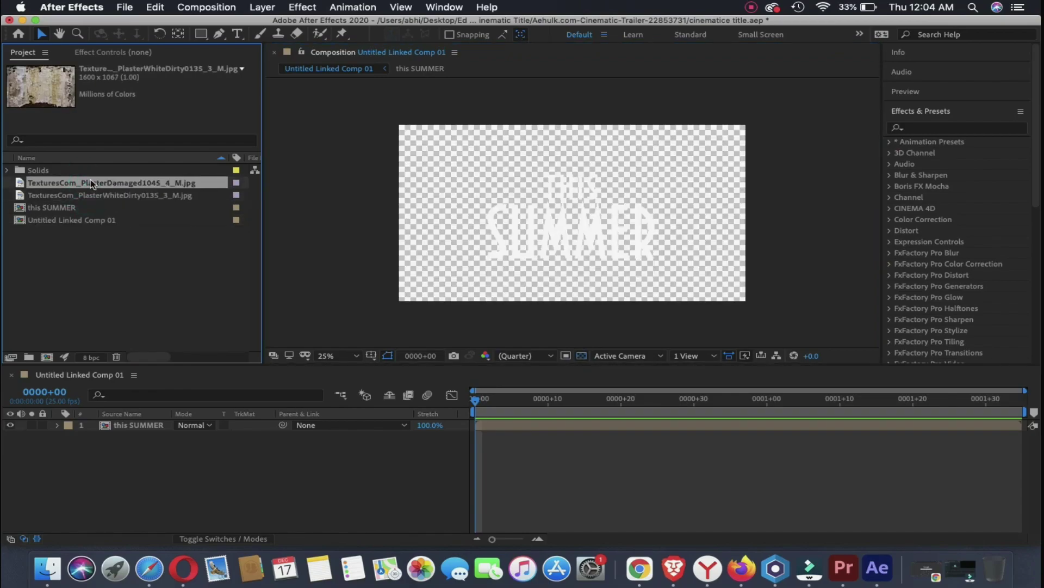
click(94, 195)
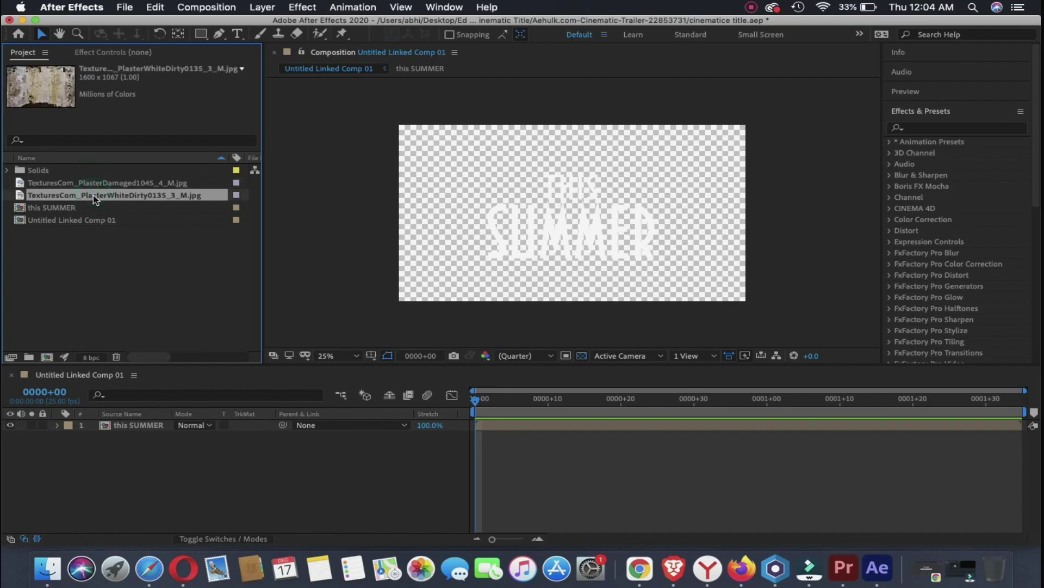
click(95, 183)
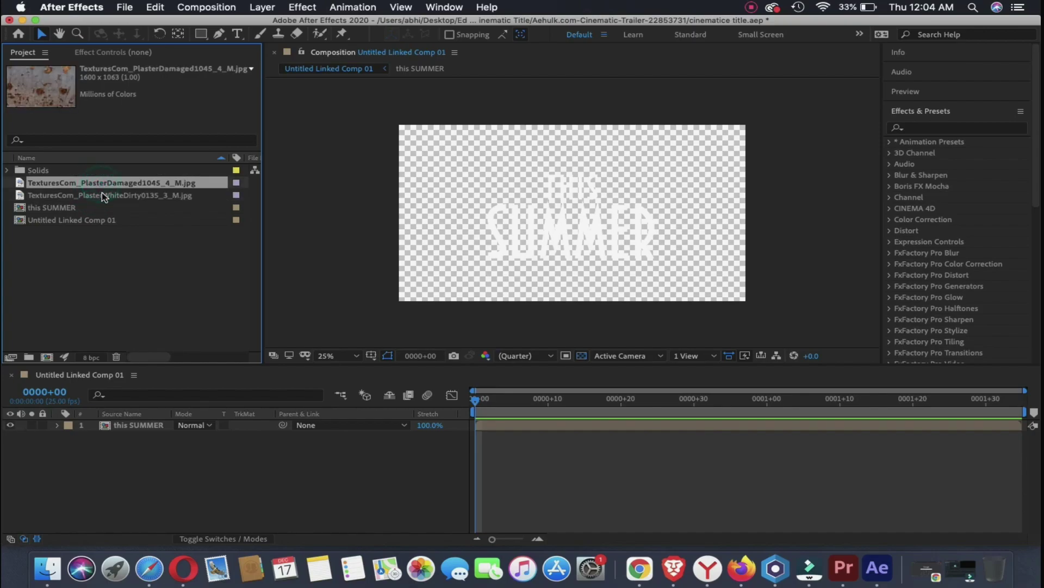
click(102, 196)
drag(102, 195, 140, 441)
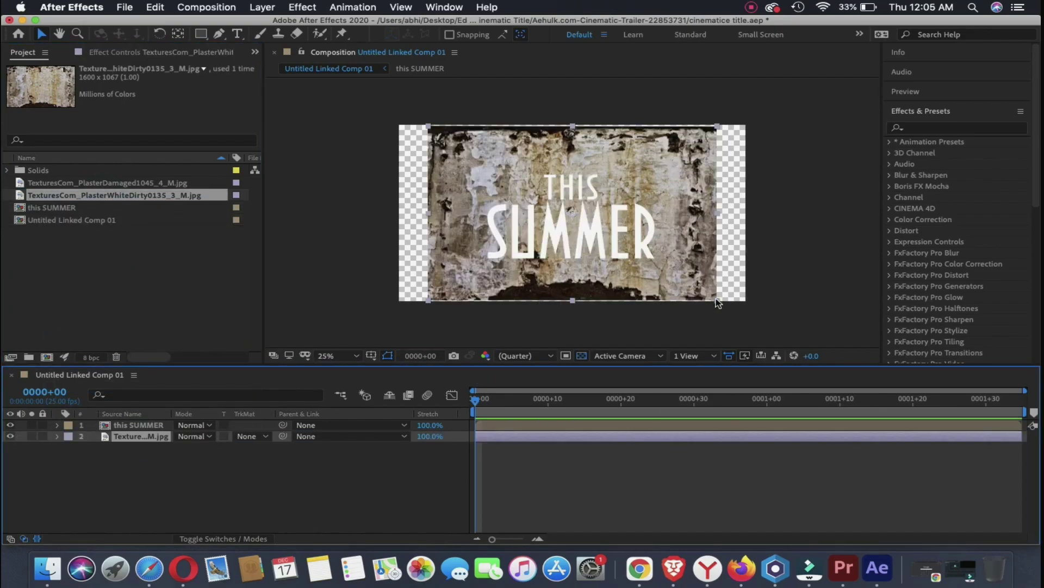
- Scale down the texture and set its track matte to Alpha Matte 'this SUMMER'
mouse_move(718, 303)
mouse_down()
mouse_move(685, 262)
mouse_move(670, 260)
mouse_up()
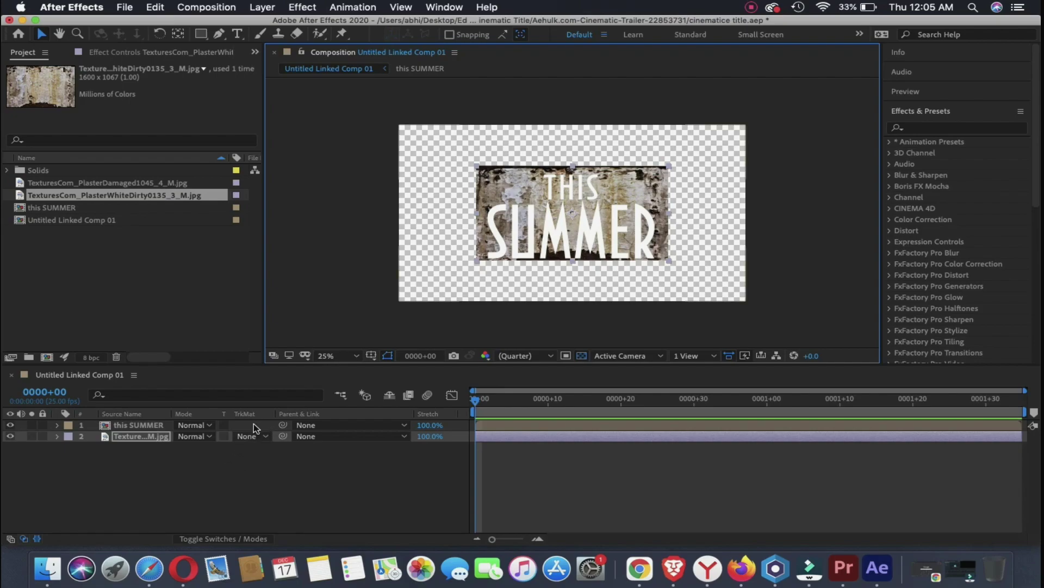
click(245, 539)
click(245, 539)
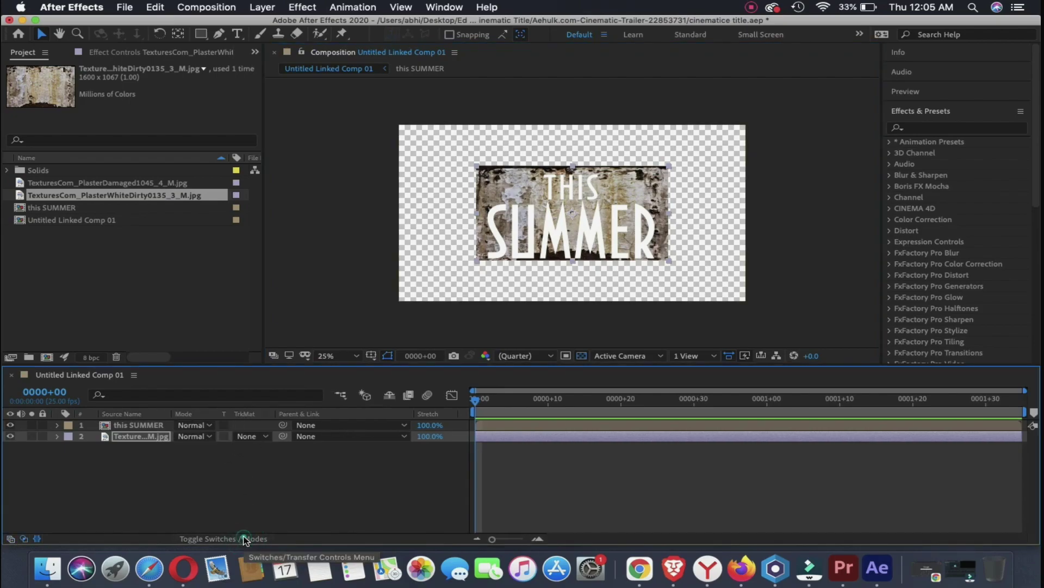
click(245, 538)
click(245, 539)
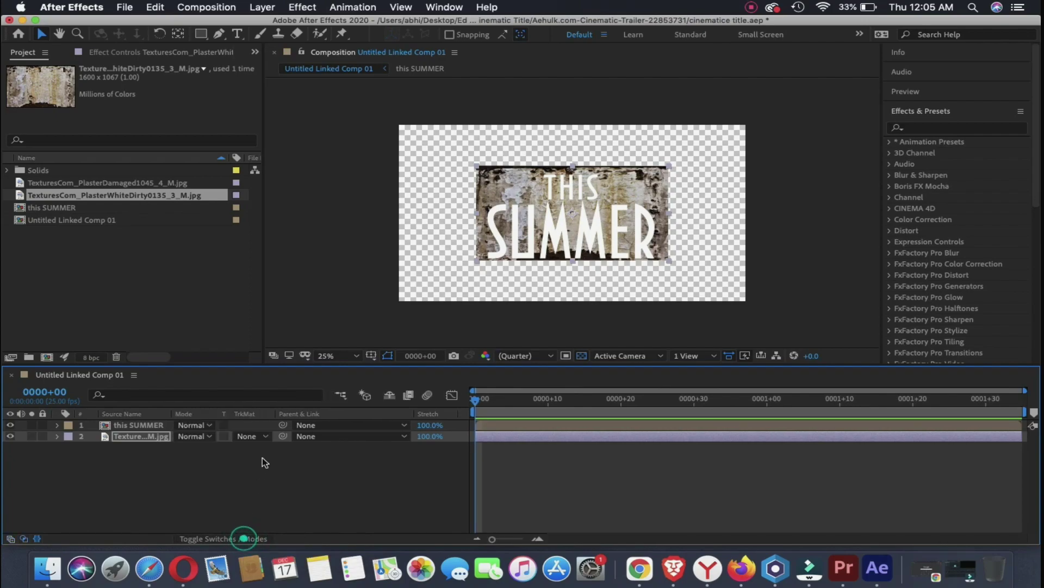
click(265, 436)
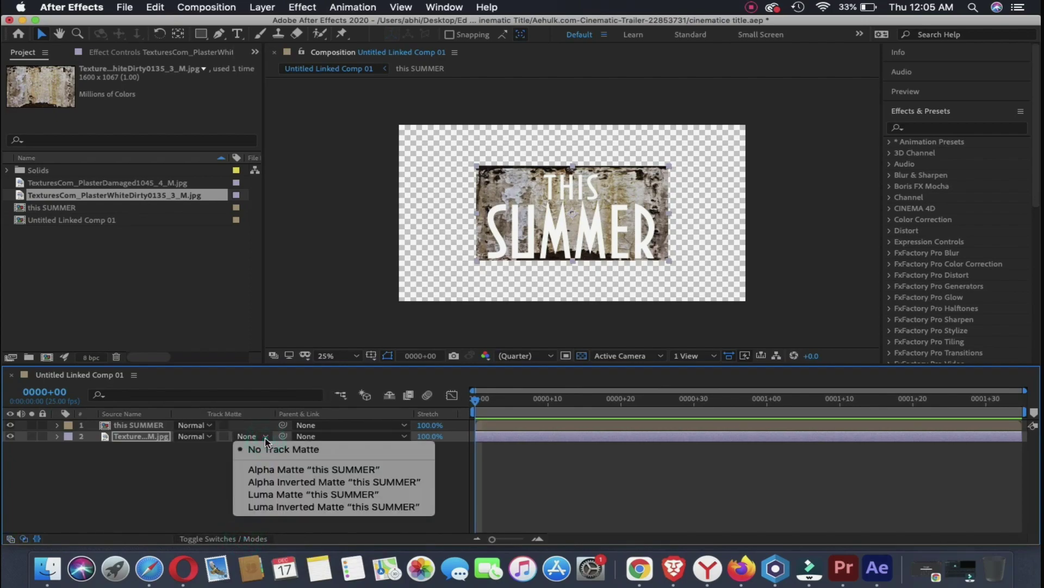
click(270, 471)
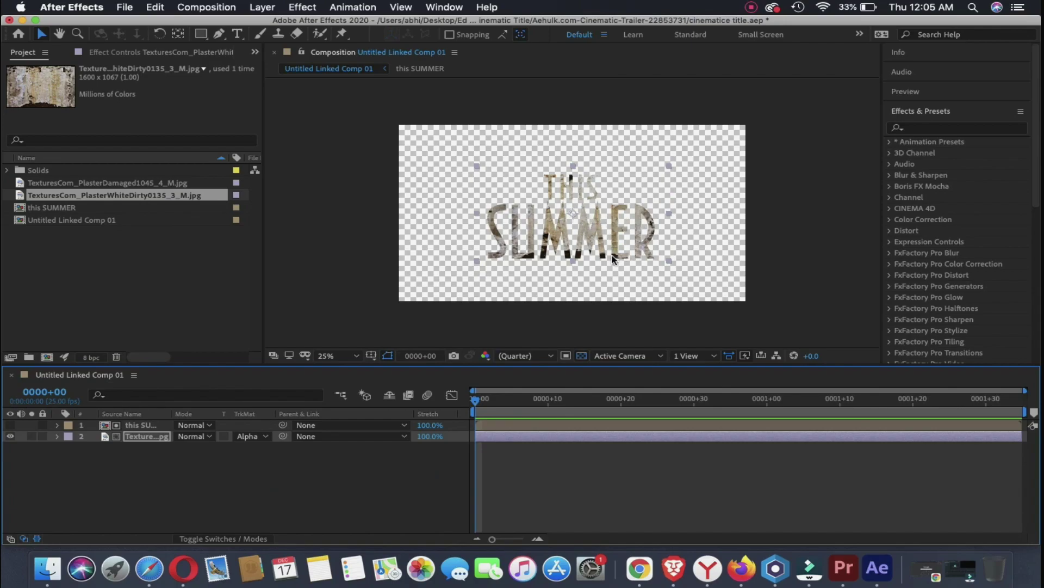
click(147, 426)
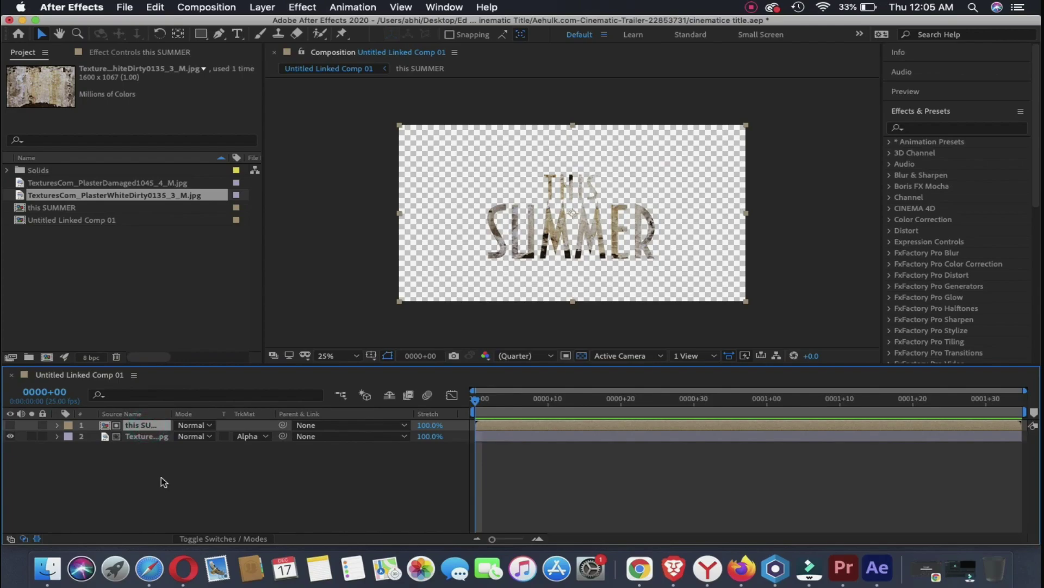
- Duplicate the title layer, move the visible copy to the bottom, and apply Drop Shadow
key(ctrl+d)
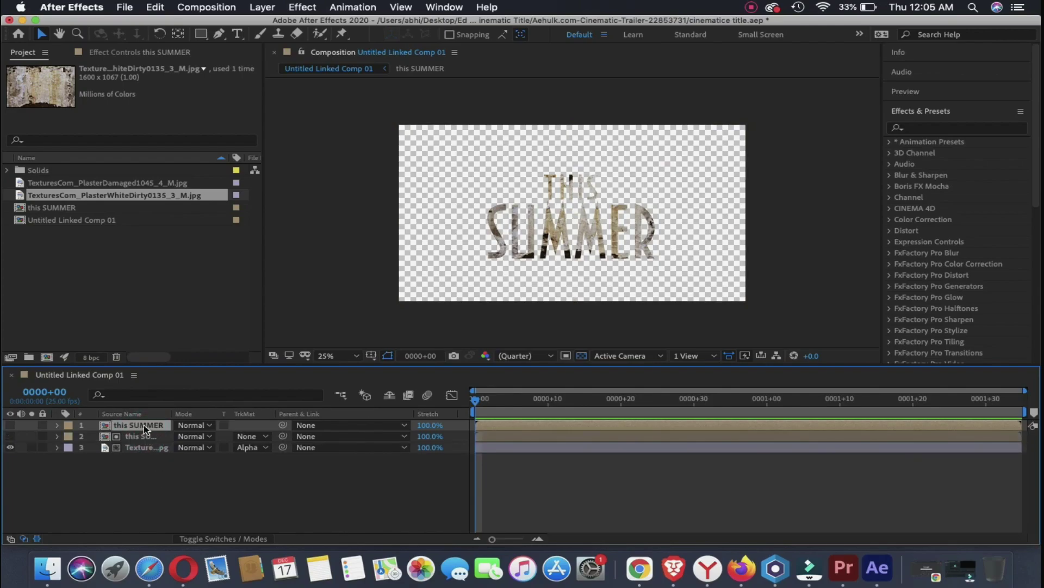
click(145, 428)
drag(145, 428, 145, 456)
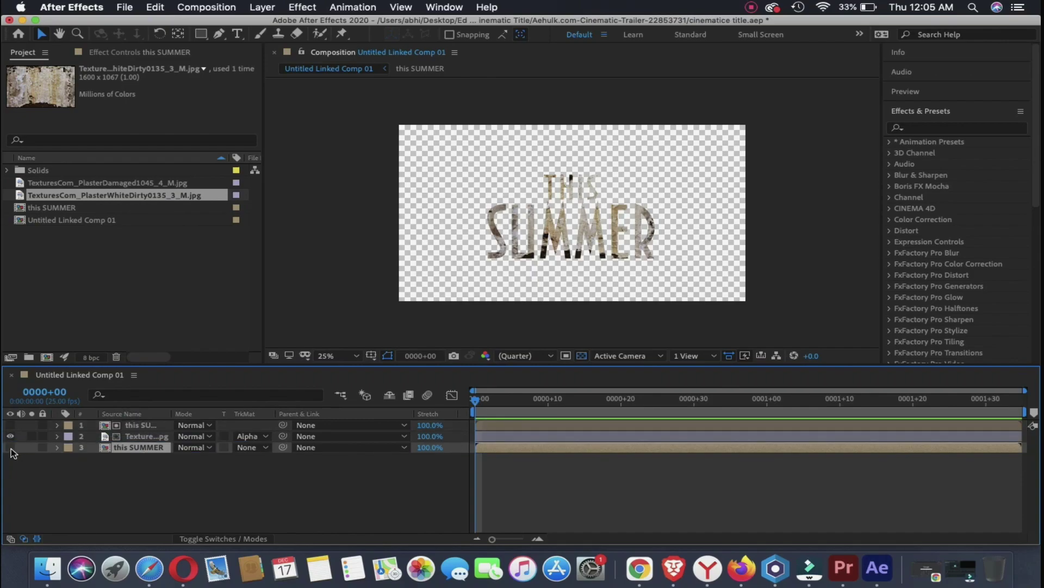
click(10, 446)
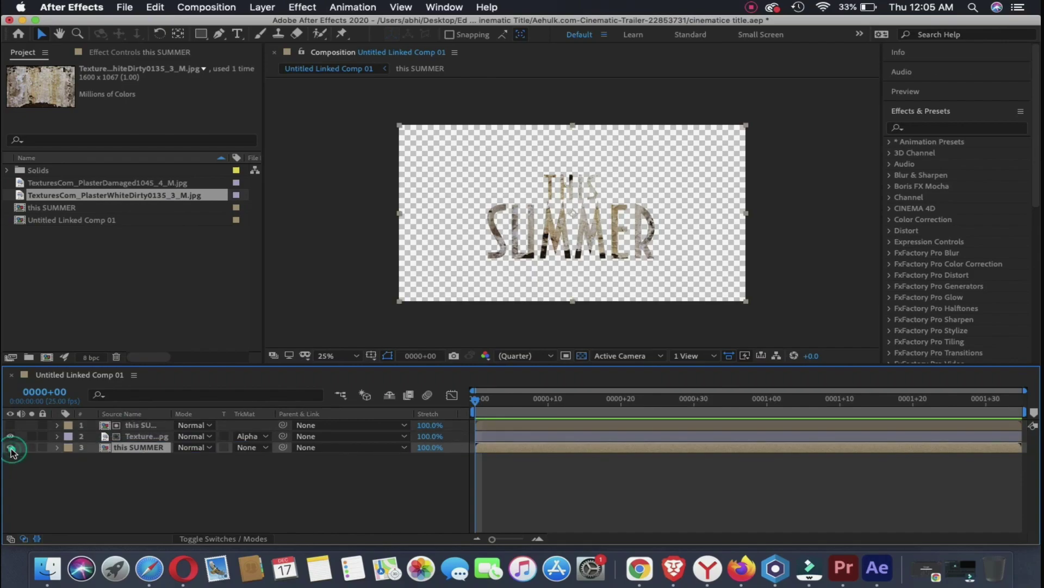
click(928, 129)
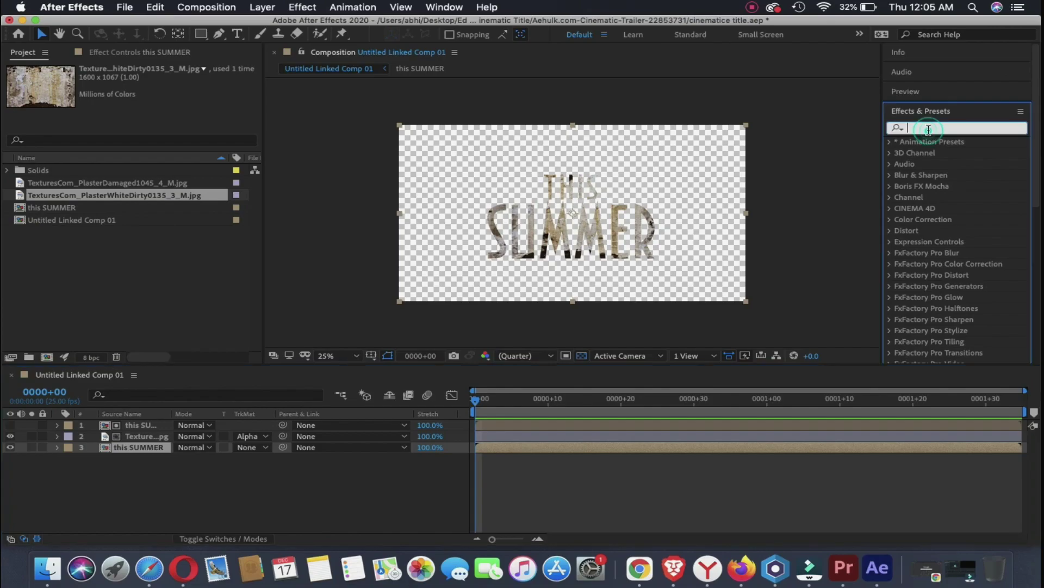
text(drop sha)
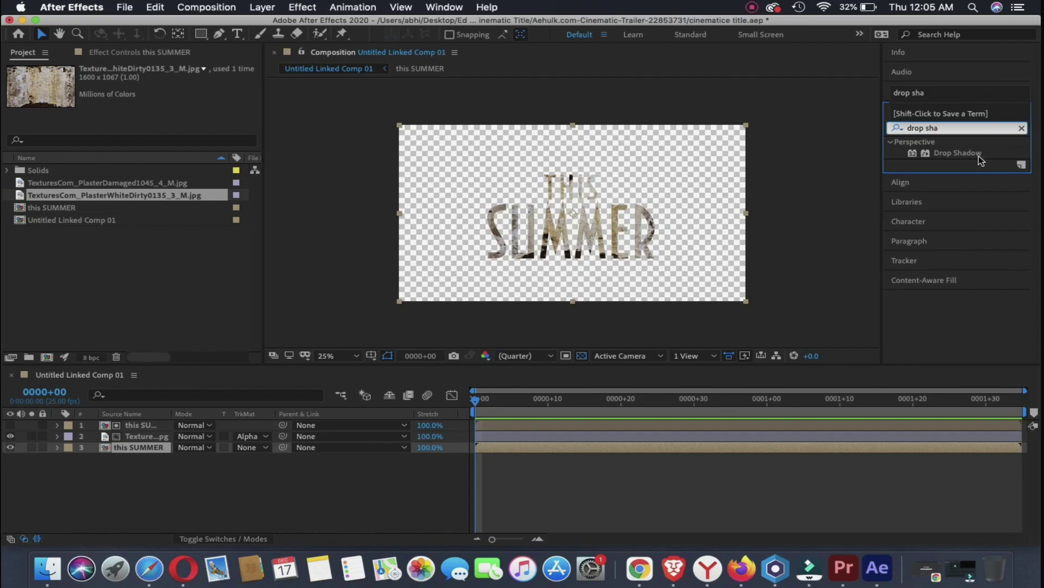
drag(978, 155, 138, 453)
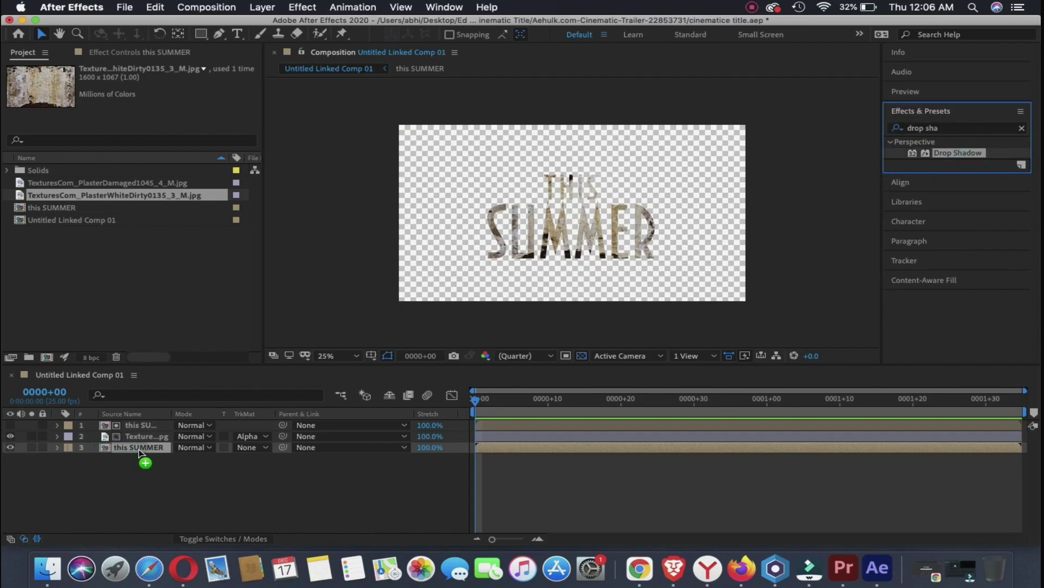
drag(139, 453, 139, 453)
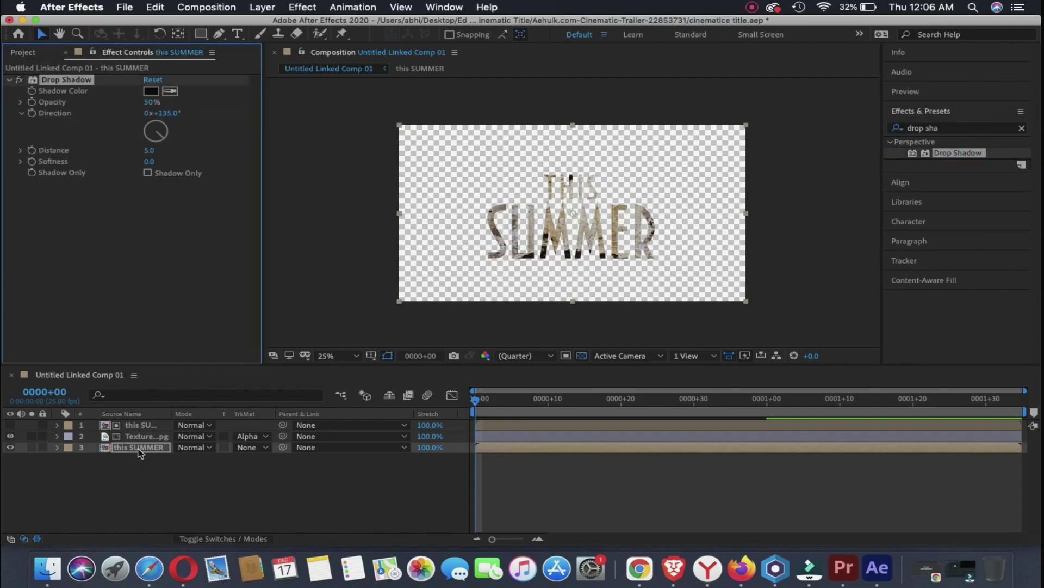
- Set the shadow to 100% opacity, 180° direction, distance 25, softness 35, Shadow Only
click(153, 103)
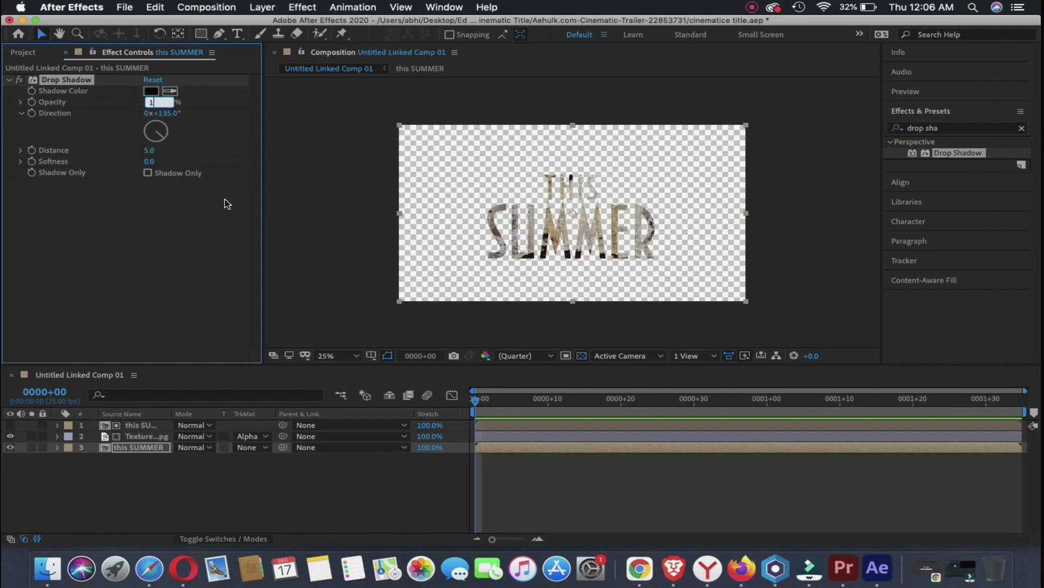
key(Return)
click(162, 115)
text(1)
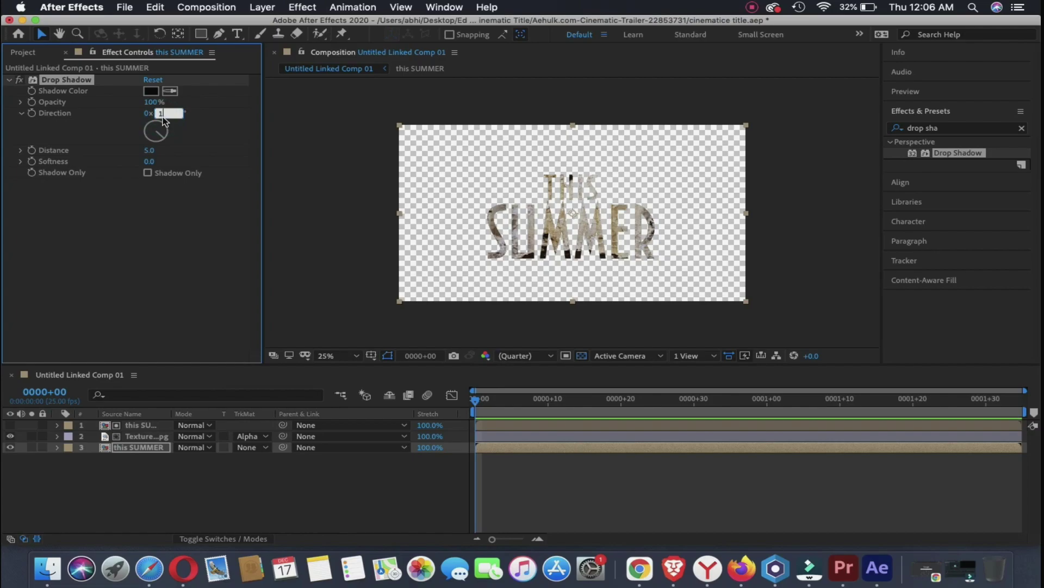
key(Tab)
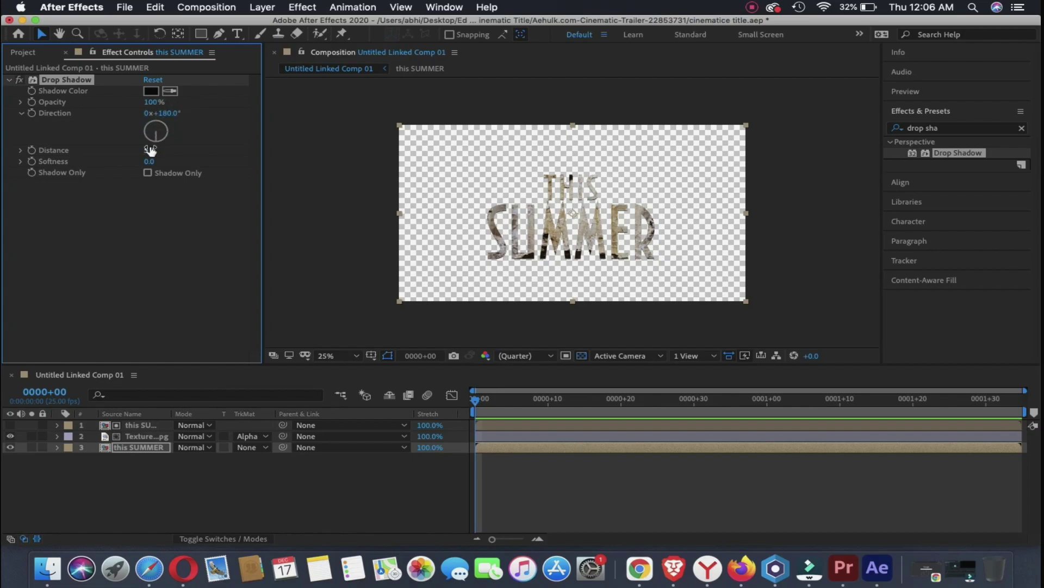
key(Tab)
text(25)
key(Tab)
click(154, 163)
text(3)
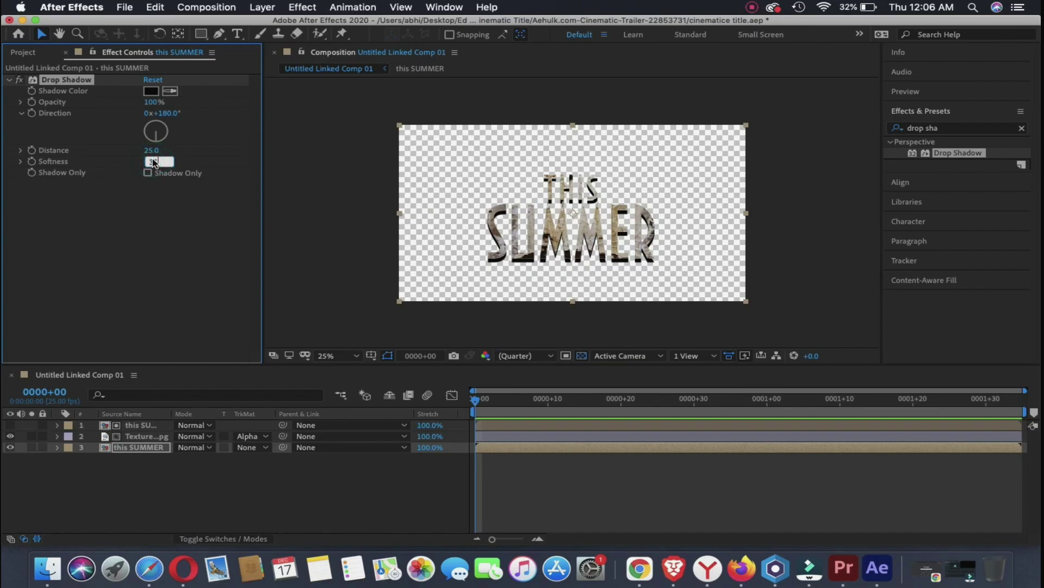
text(5)
key(Return)
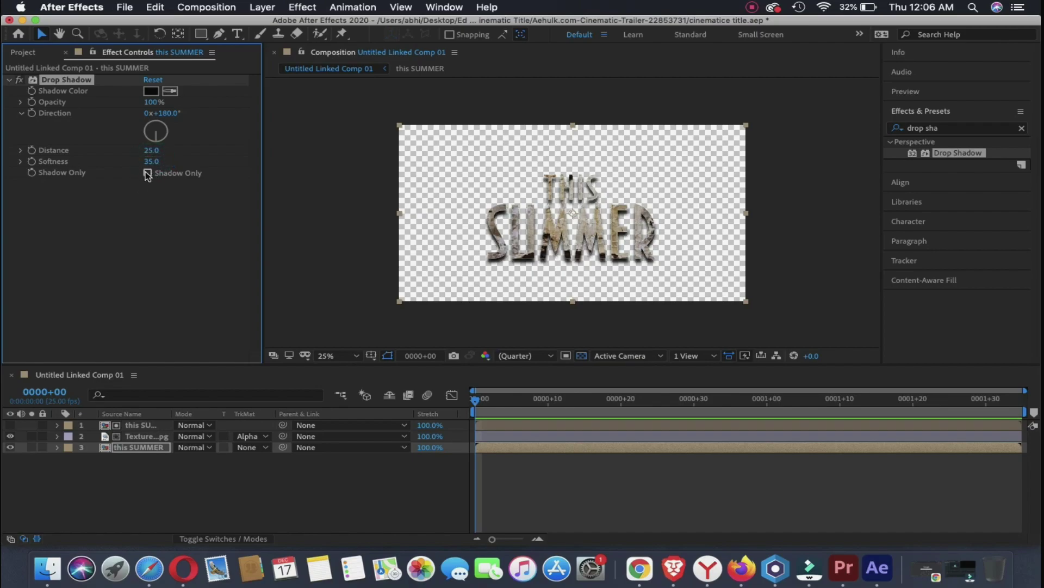
click(147, 173)
scroll(582, 251, up, 3)
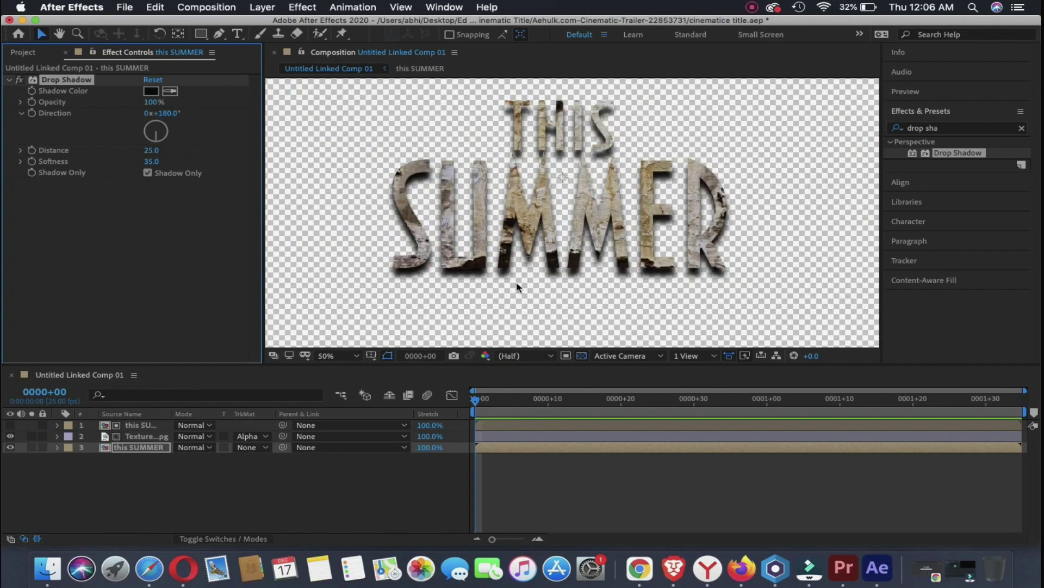
- Back in Premiere Pro, move the title clip up to track V2
click(845, 568)
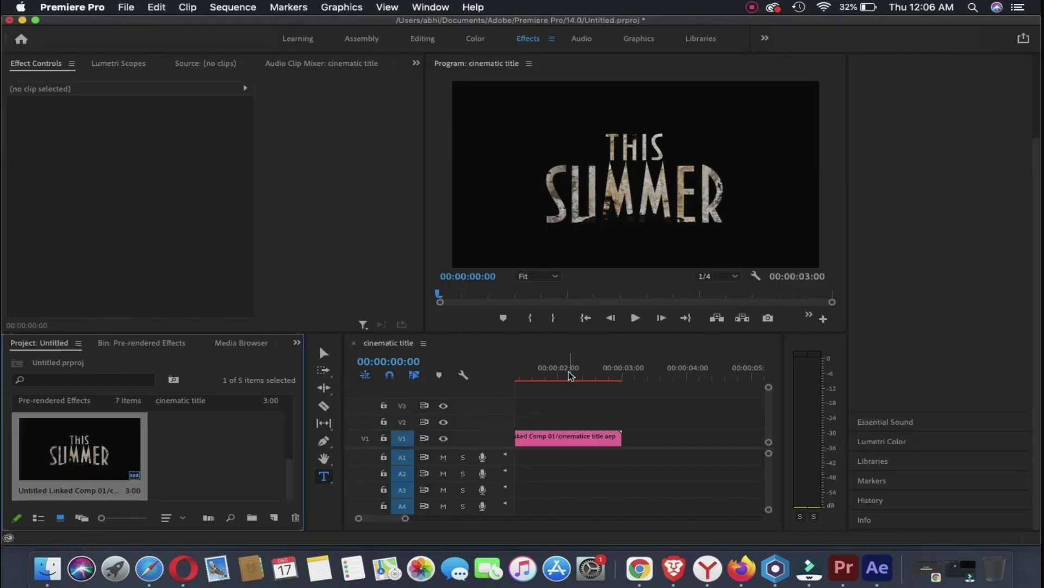
double_click(567, 437)
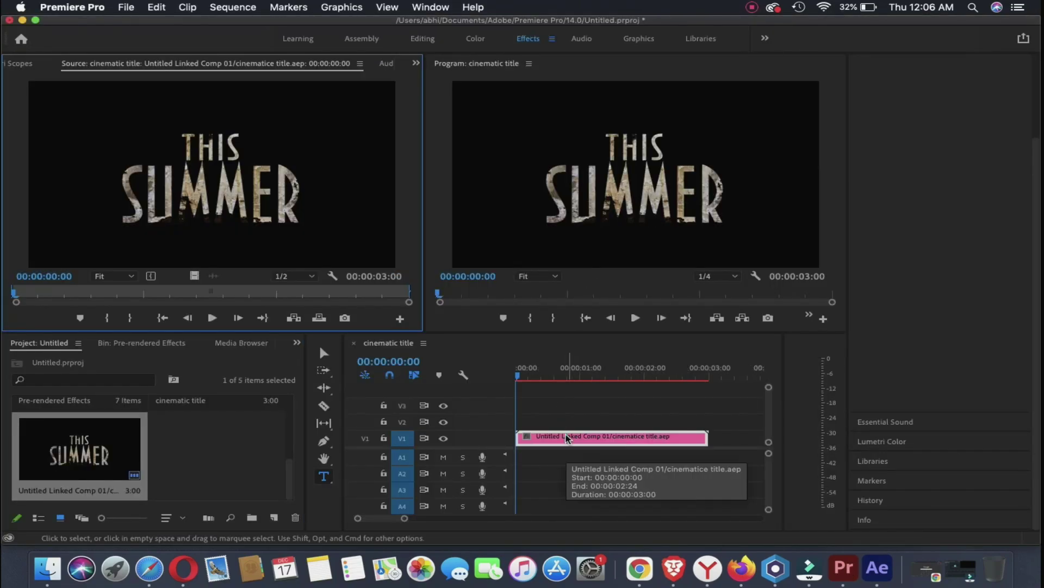
drag(567, 438, 565, 427)
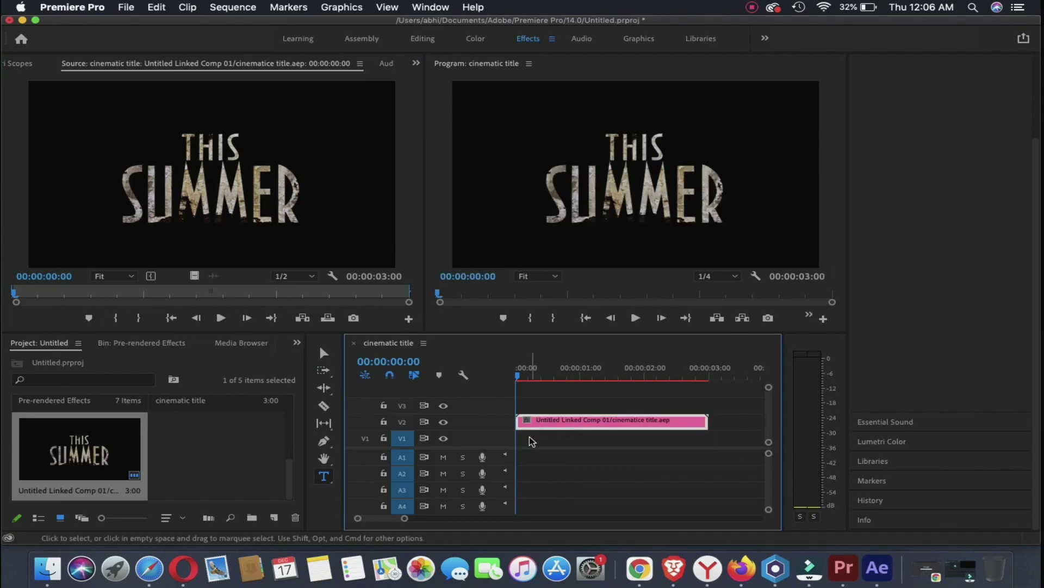
click(271, 455)
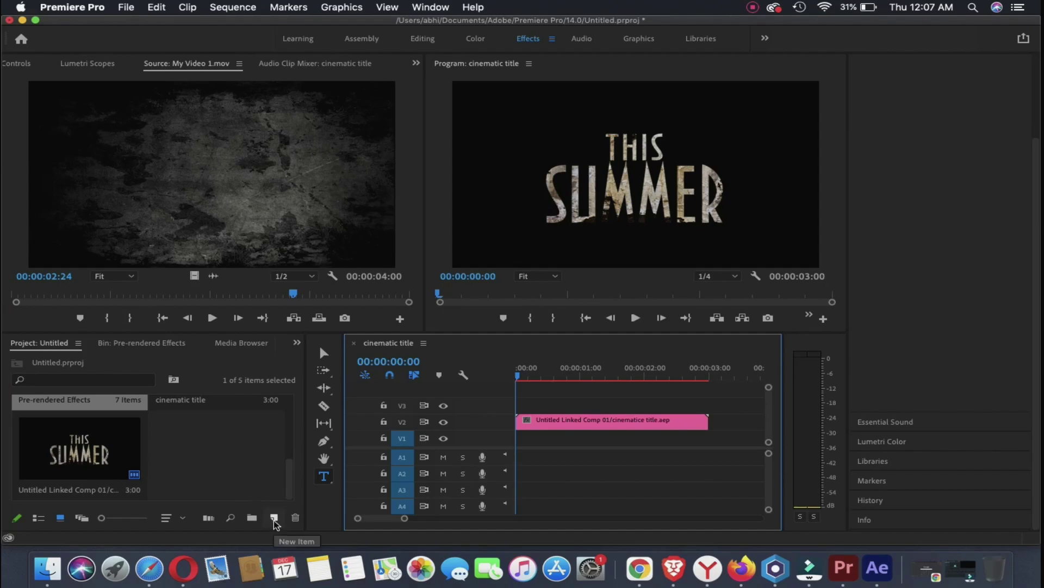
- Import the seven pre-rendered effect clips and background music into the project
right_click(225, 458)
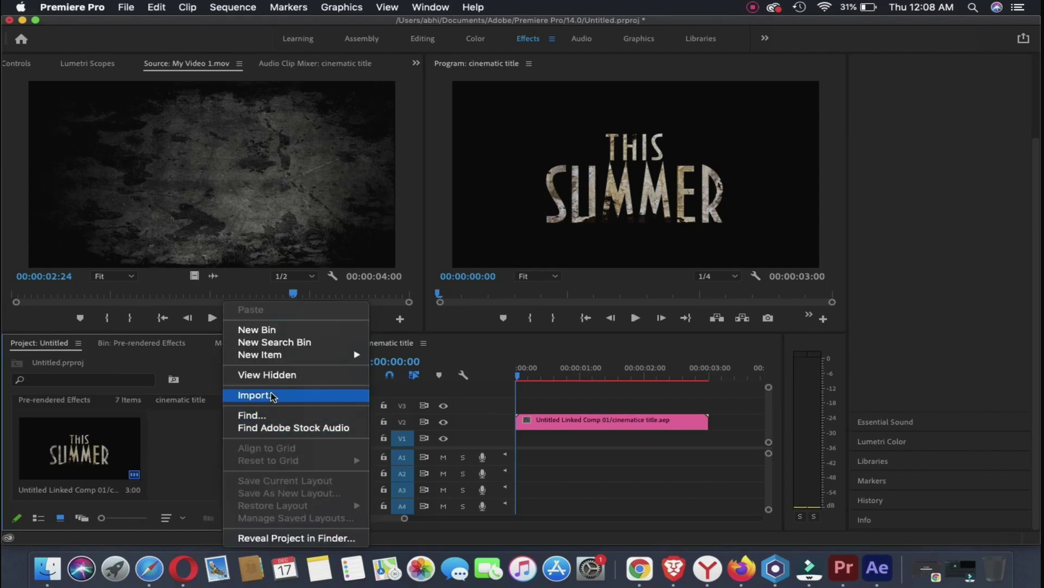
click(272, 395)
drag(401, 195, 415, 115)
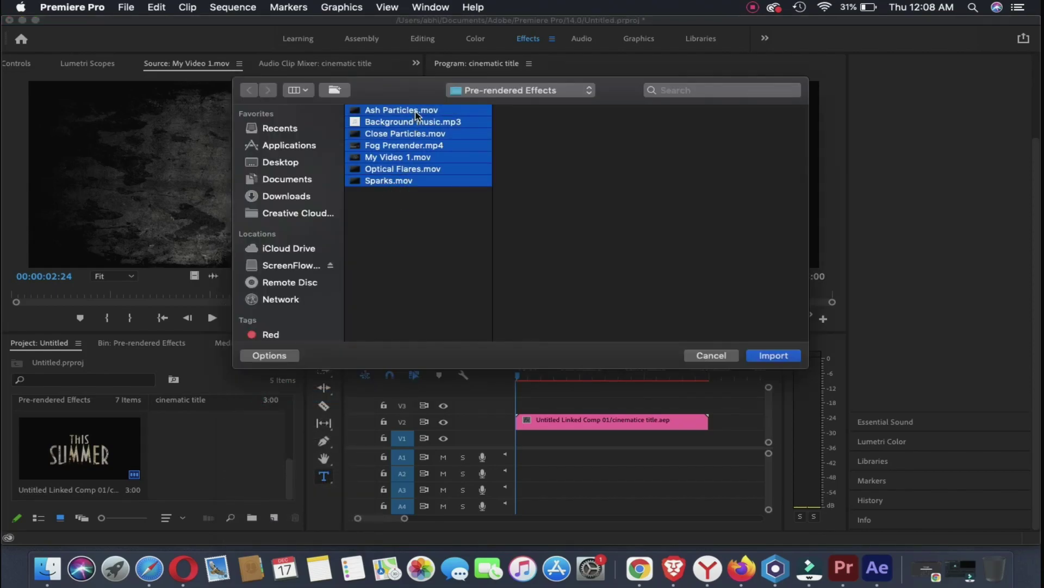
click(769, 360)
- Place My Video 1.mov on V1 at the sequence start and trim it to three seconds
click(201, 409)
drag(199, 409, 531, 446)
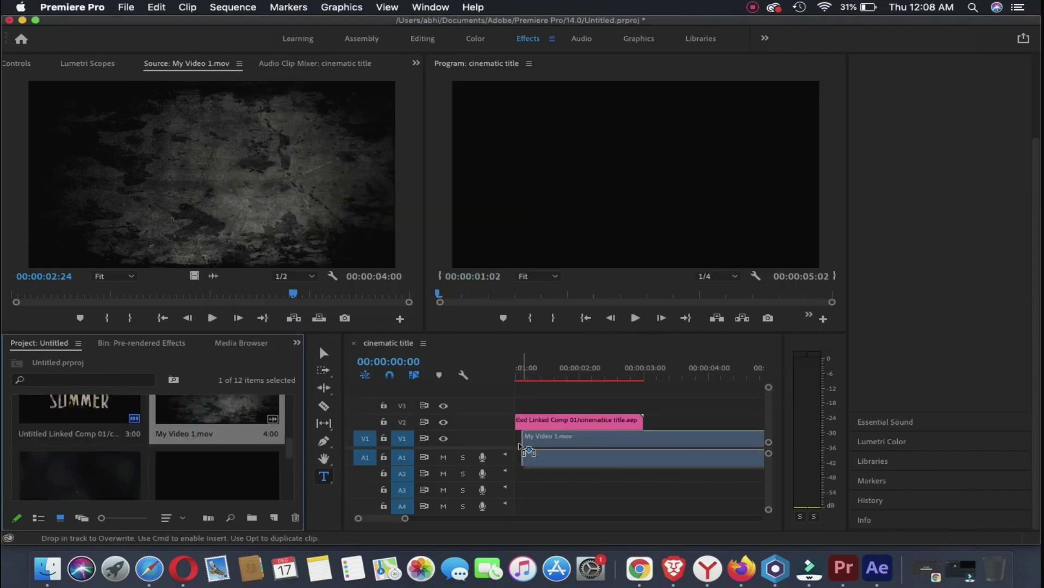
drag(530, 446, 517, 447)
drag(662, 435, 600, 435)
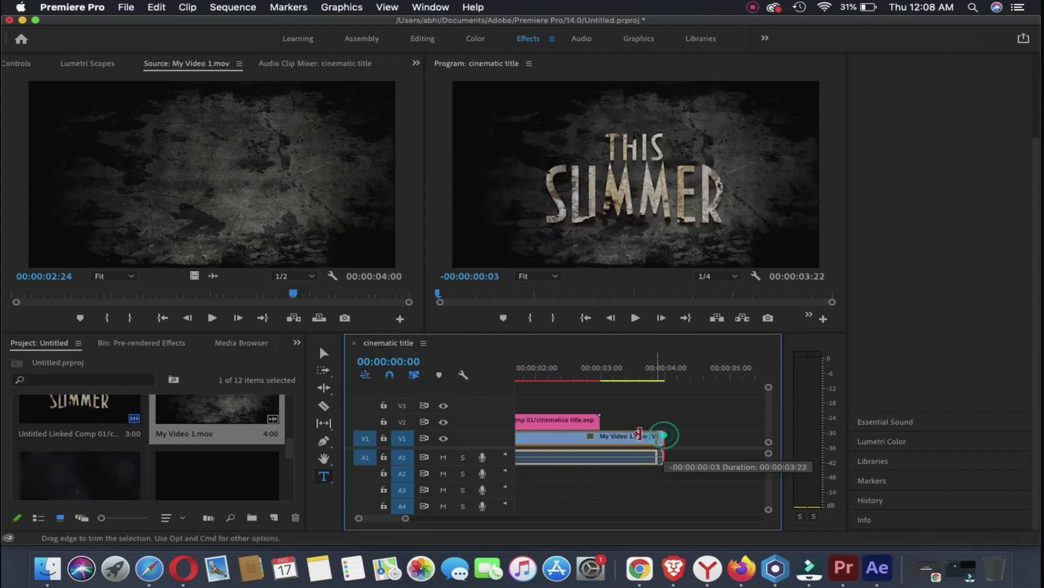
scroll(554, 441, left, 5)
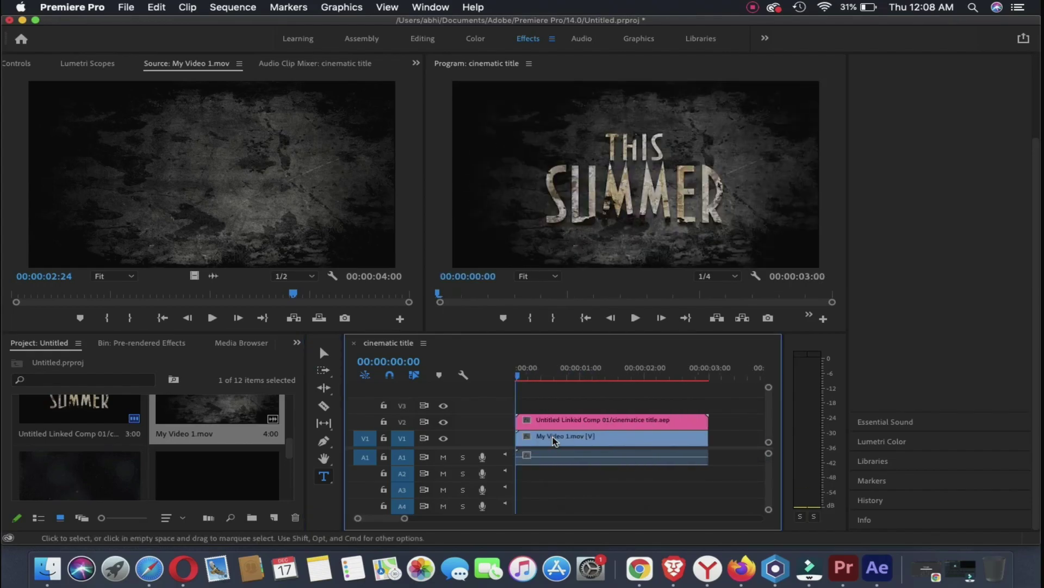
click(550, 435)
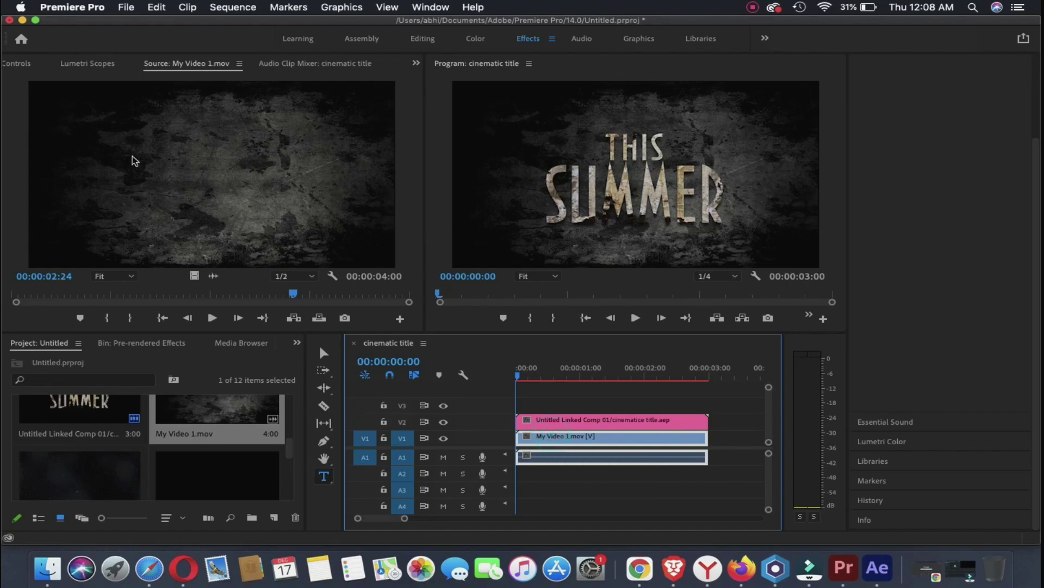
- Keyframe the background's Scale from 300 at frame 0 to 100 at about one second
click(23, 64)
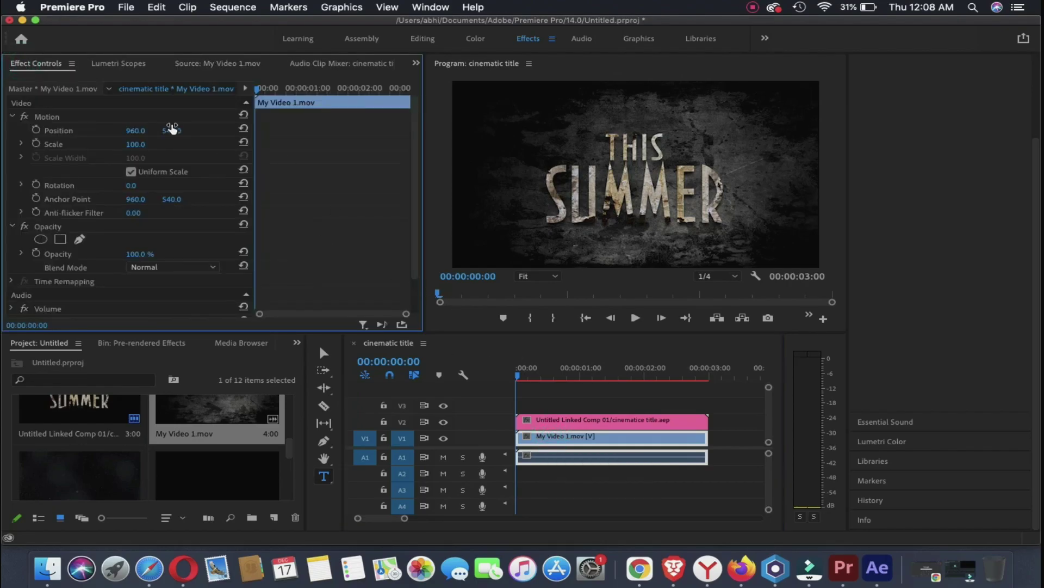
click(36, 144)
click(136, 144)
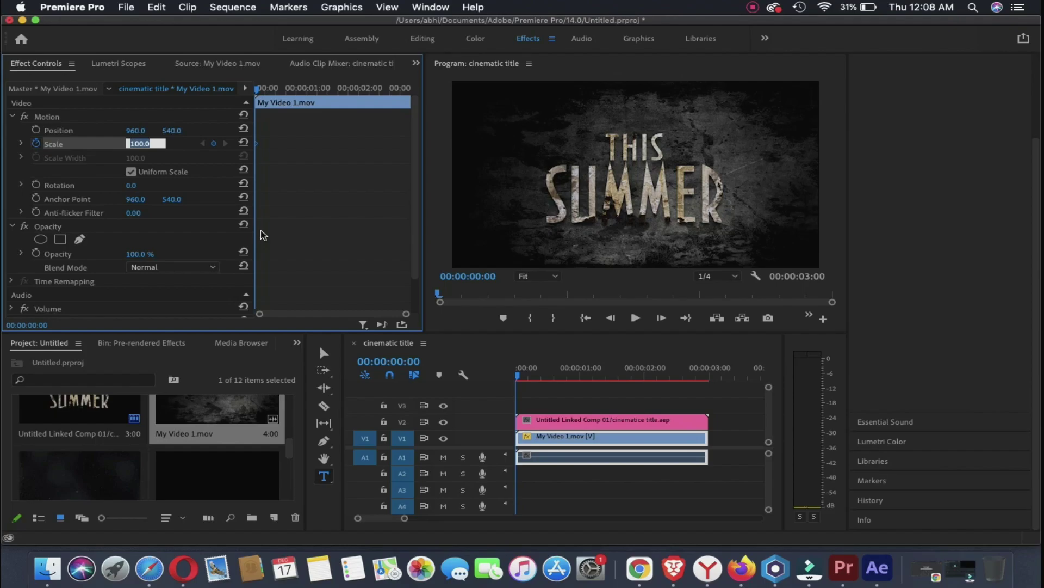
text(300)
key(Return)
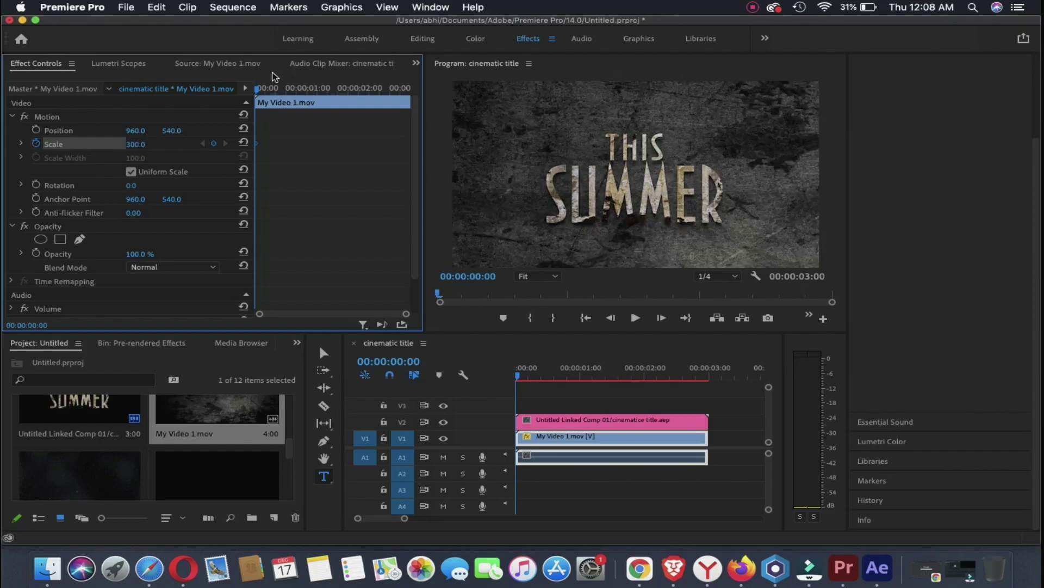
drag(258, 88, 311, 90)
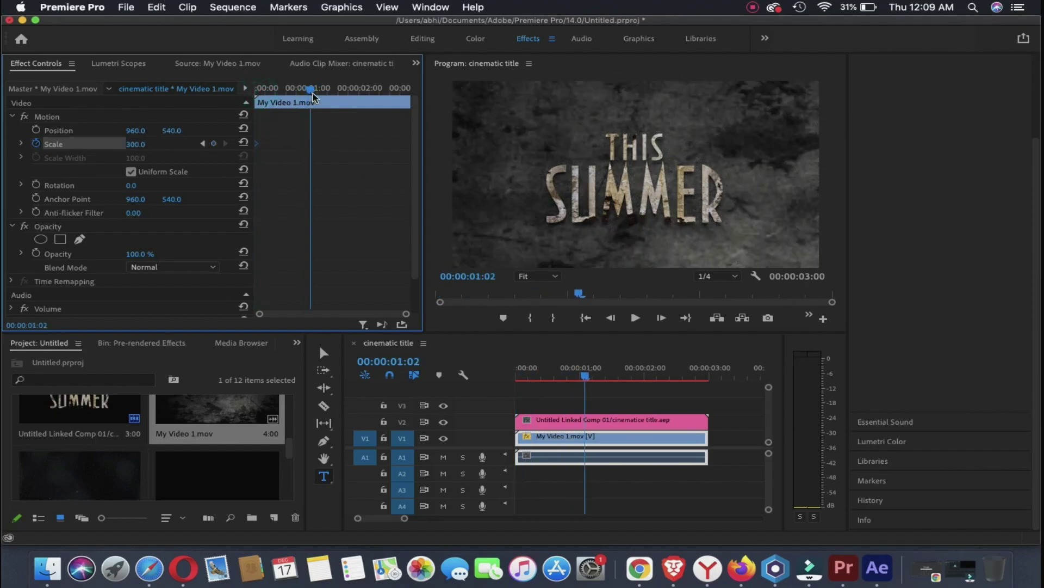
click(136, 144)
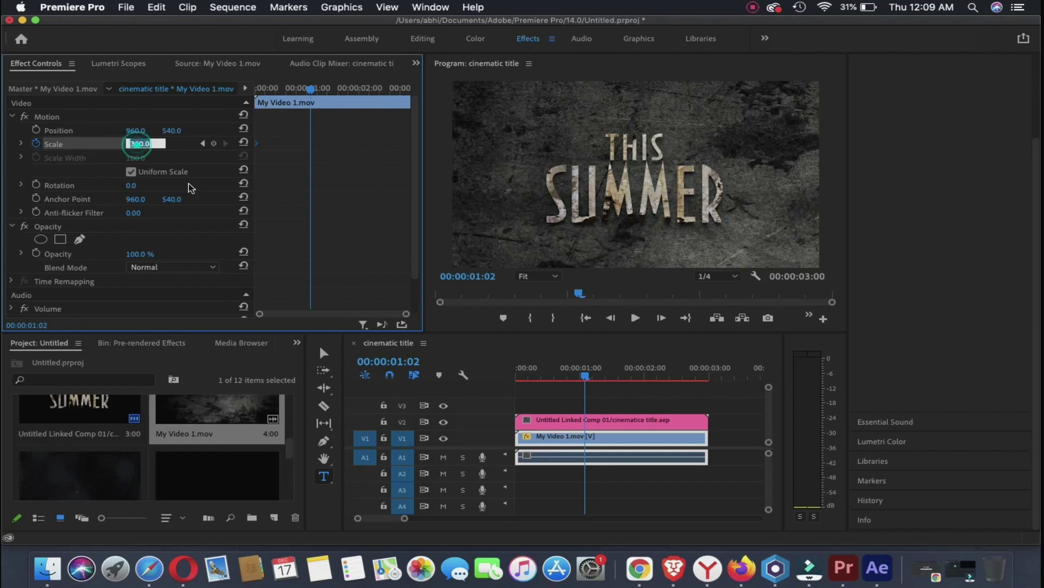
text(100)
key(Return)
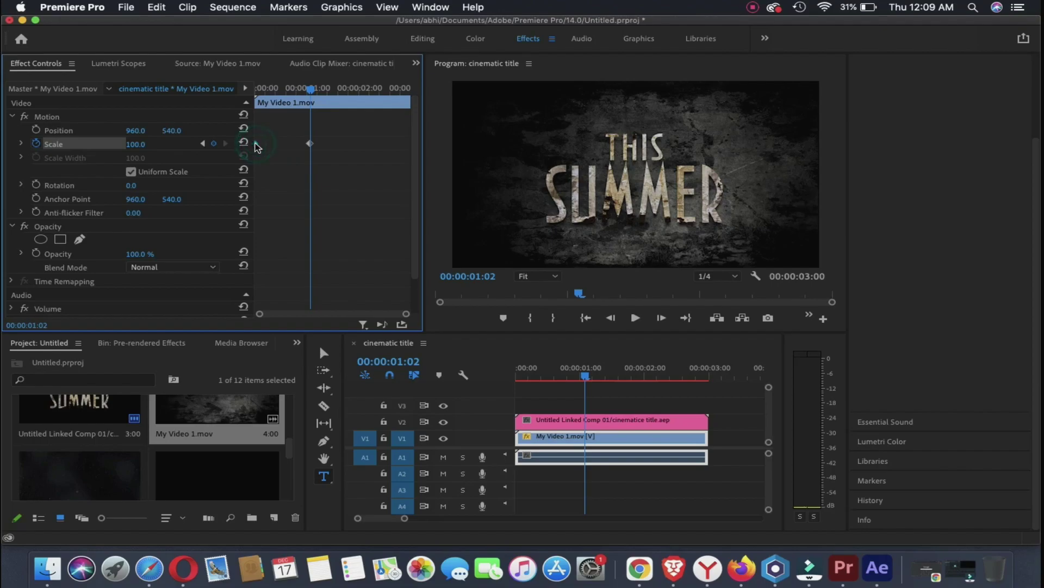
- Set the first Scale keyframe to Ease Out and the second to Ease In
right_click(256, 145)
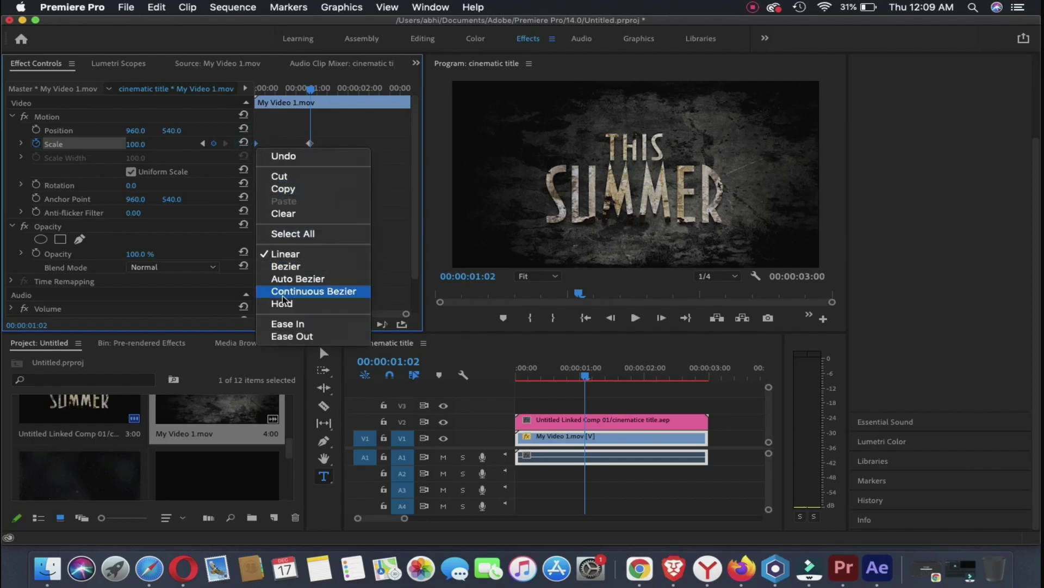
click(294, 336)
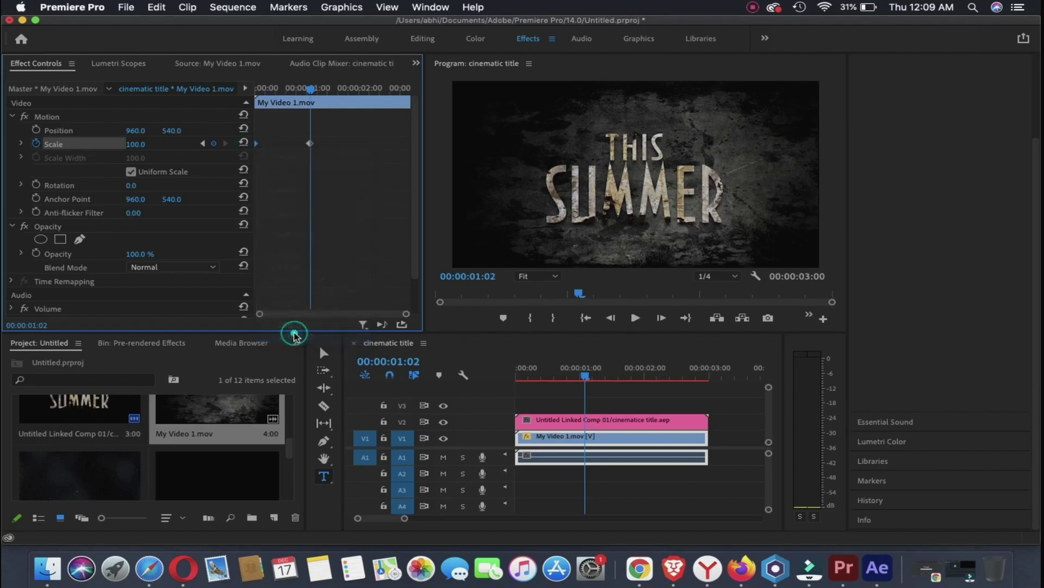
right_click(310, 145)
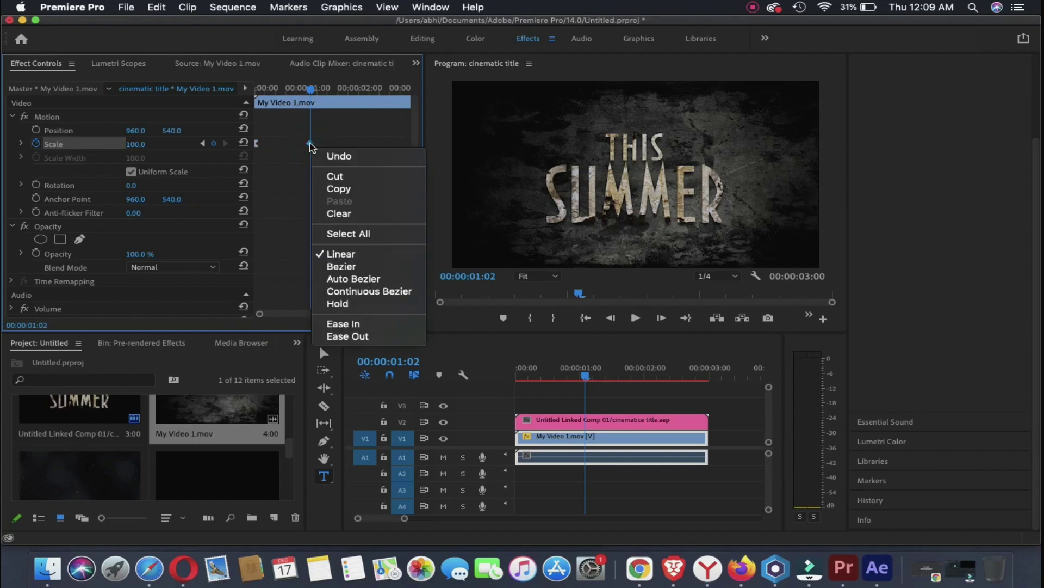
click(371, 328)
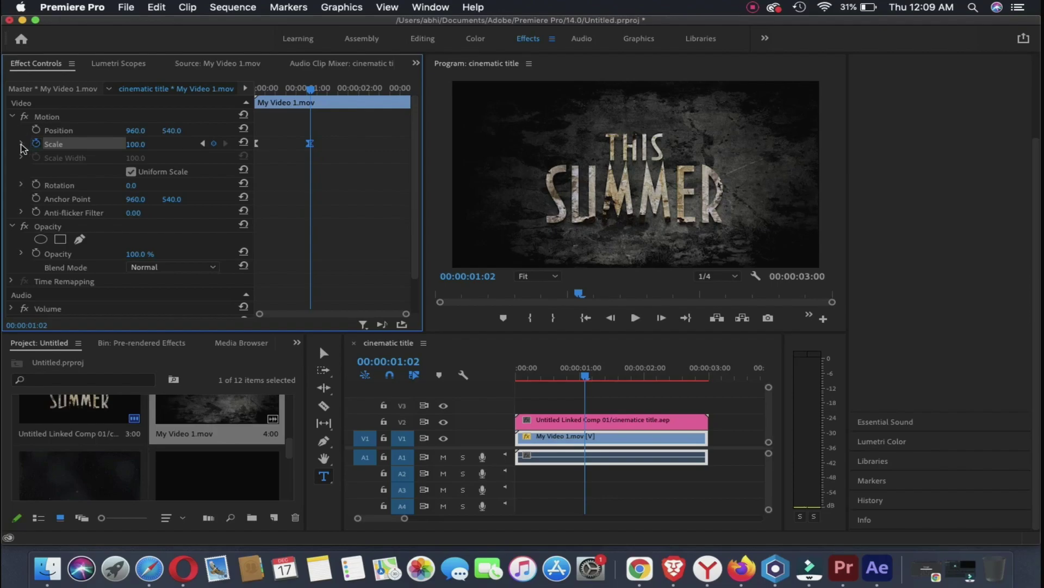
- Move the end Scale keyframe later, reshape the Bezier easing handles, and scrub to preview the zoom
click(21, 145)
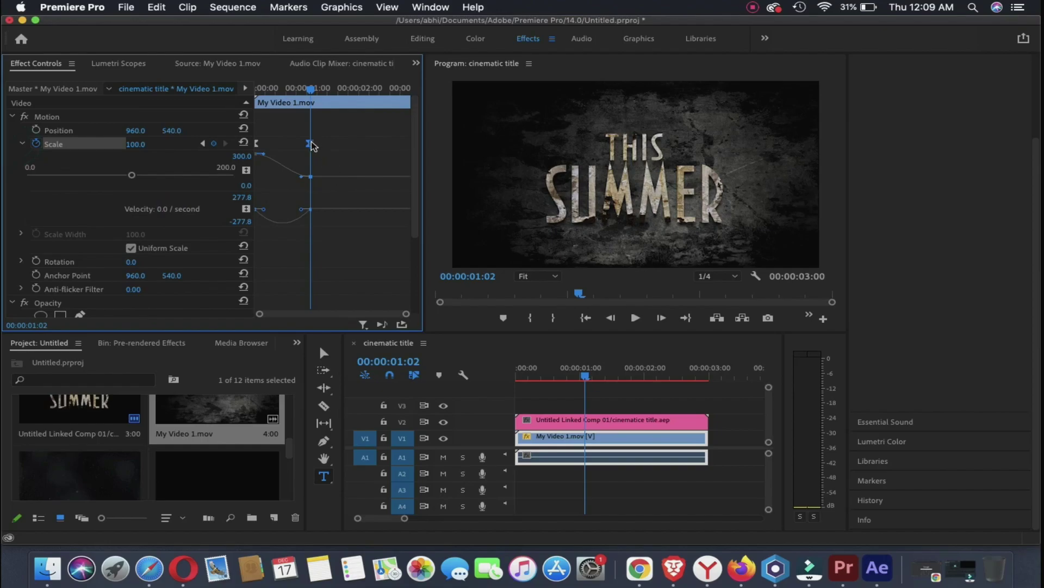
mouse_move(310, 143)
mouse_down()
mouse_move(387, 143)
mouse_move(391, 153)
mouse_up()
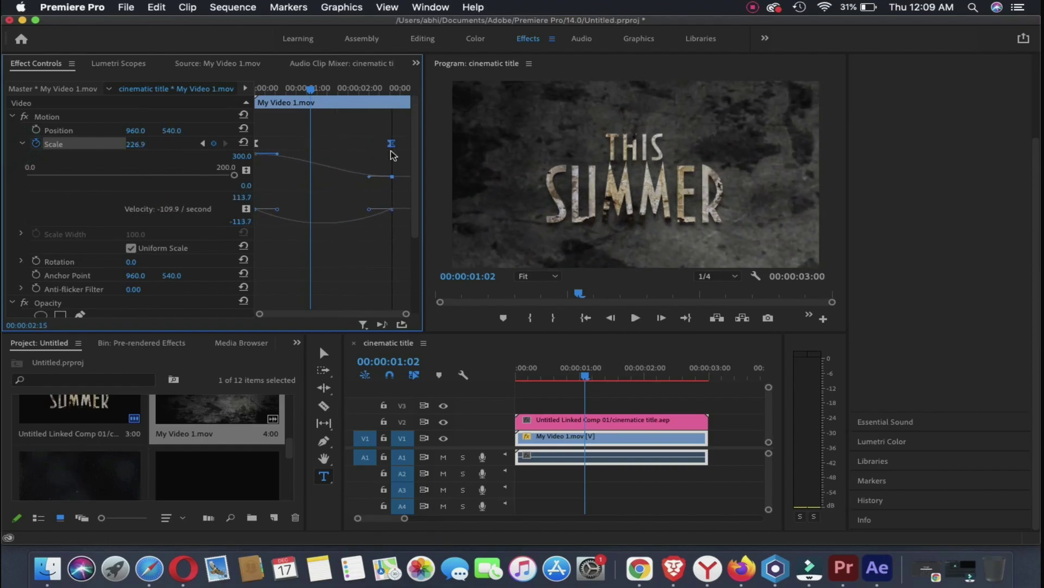
click(246, 170)
click(246, 209)
drag(279, 158, 278, 159)
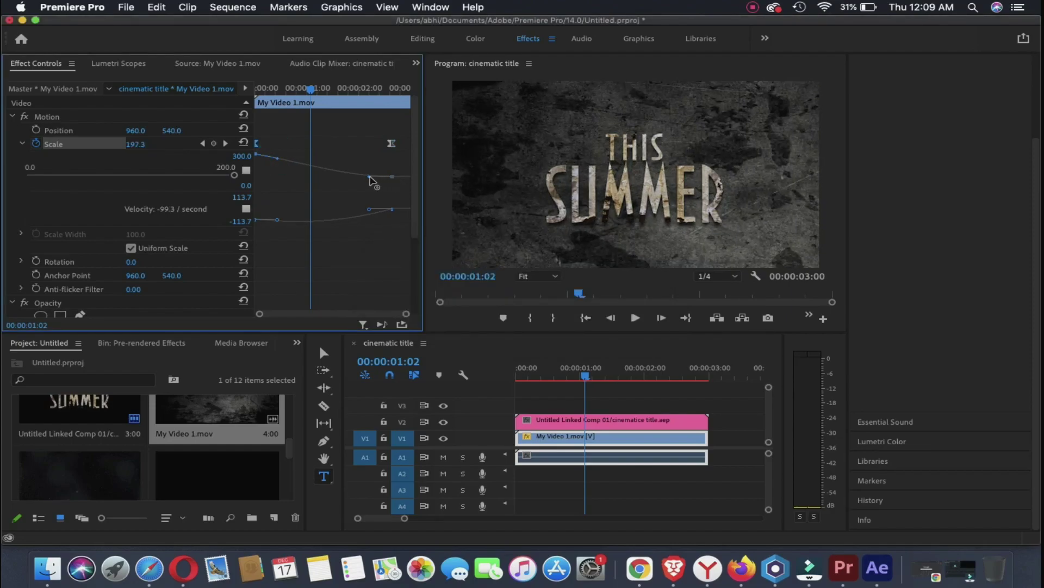
drag(369, 177, 371, 172)
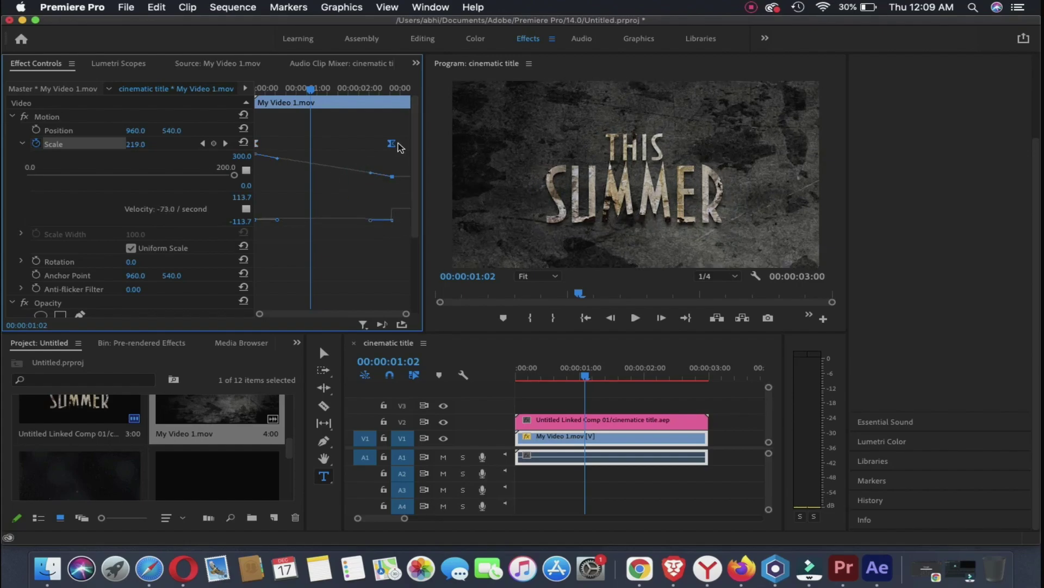
drag(392, 144, 414, 148)
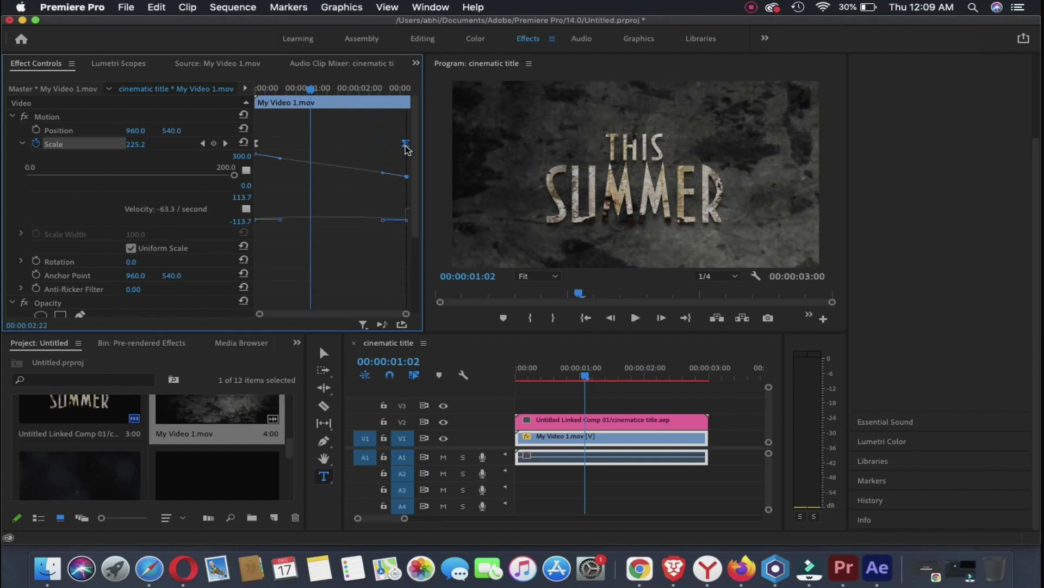
click(281, 158)
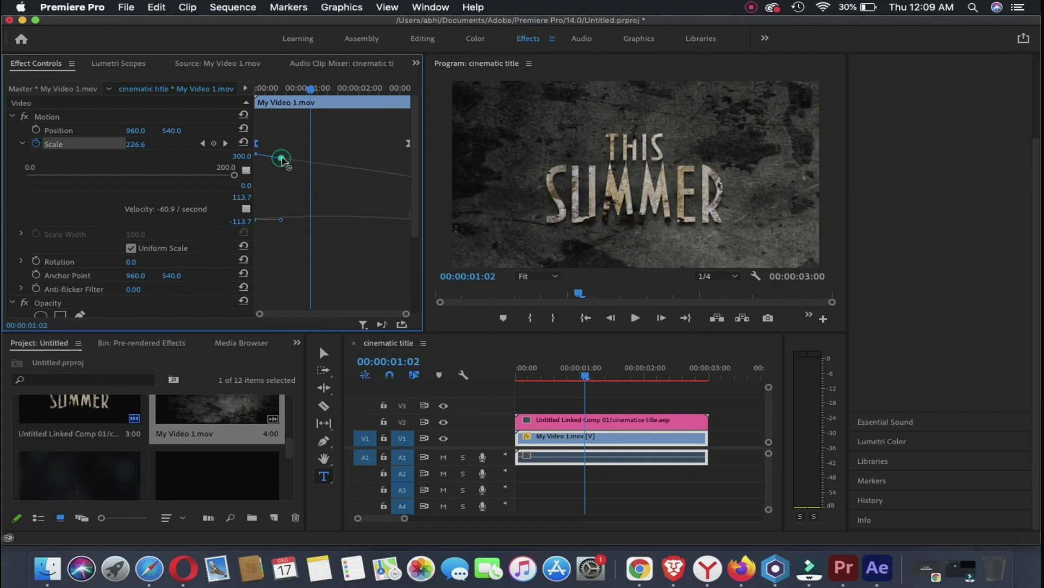
drag(283, 159, 272, 159)
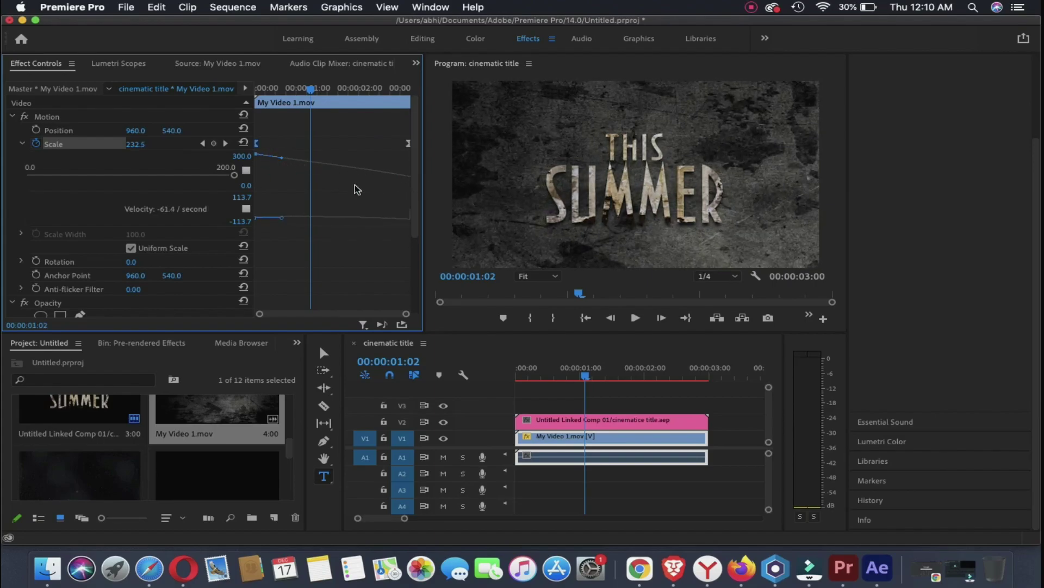
drag(584, 375, 683, 375)
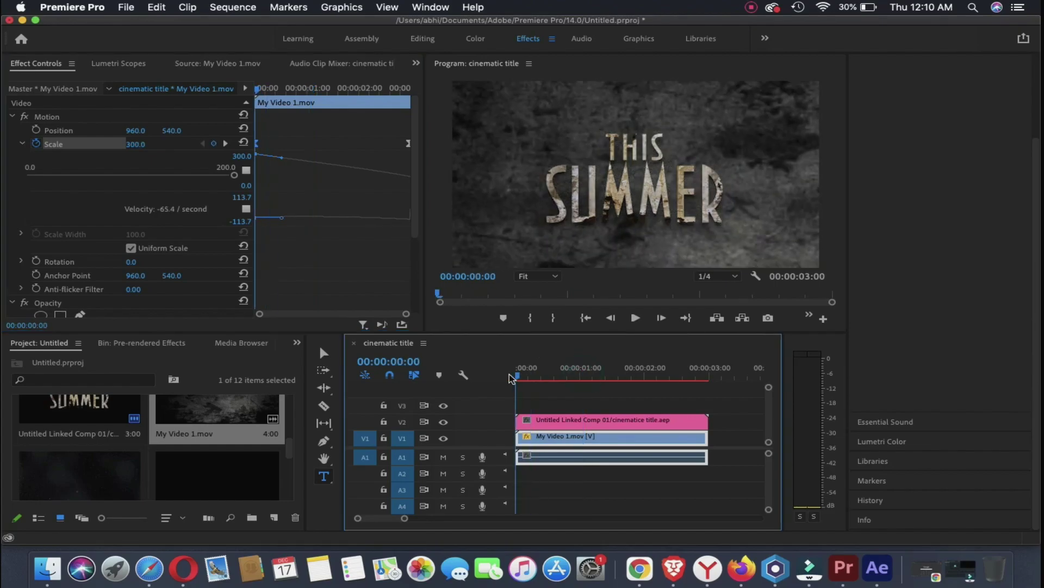
- Keyframe the title clip's Scale from 300 at the start to 70 at about one second
click(551, 417)
key(Home)
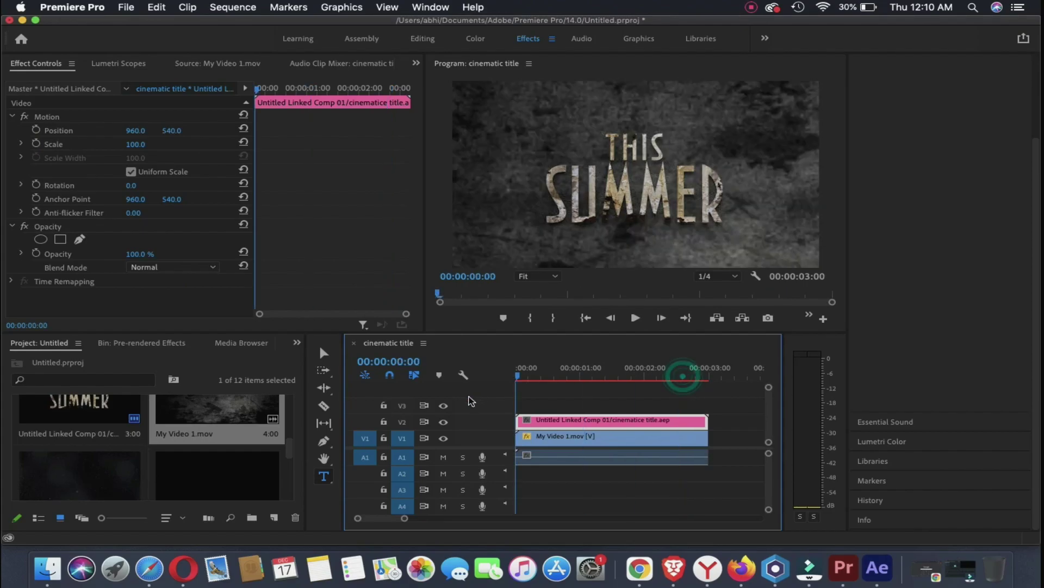
click(36, 144)
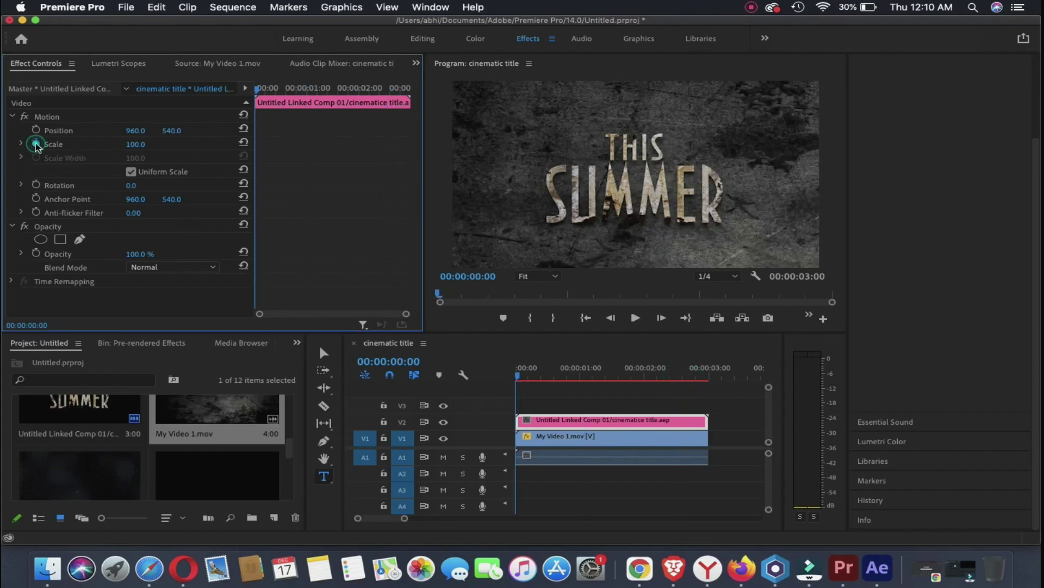
click(134, 144)
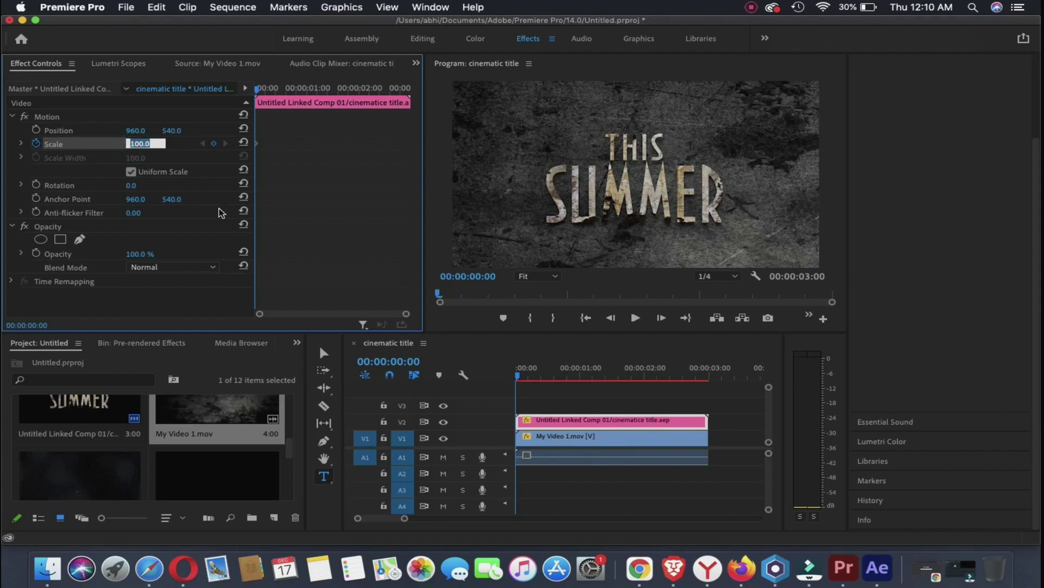
text(300)
key(Return)
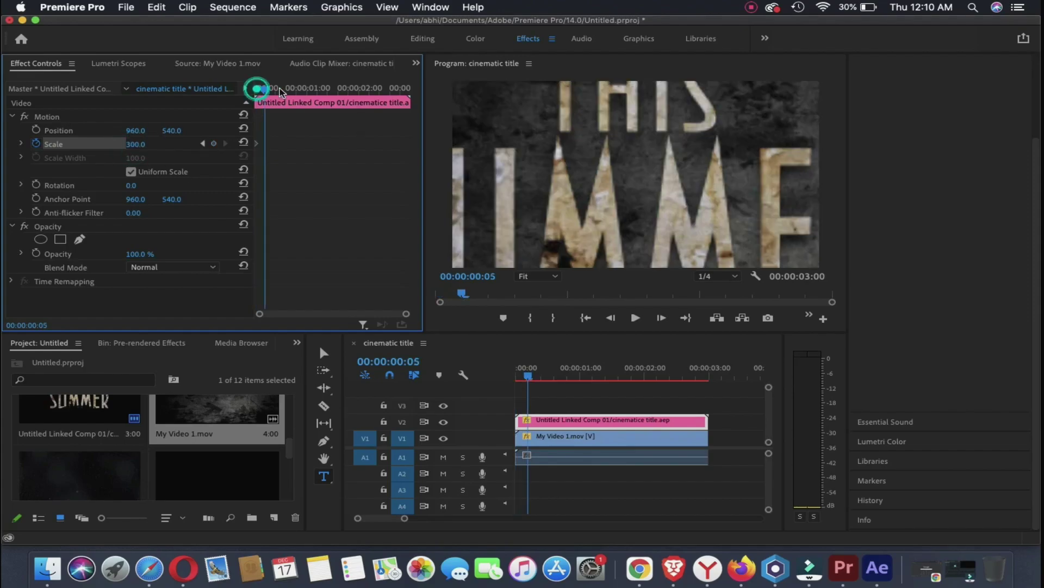
drag(257, 88, 317, 93)
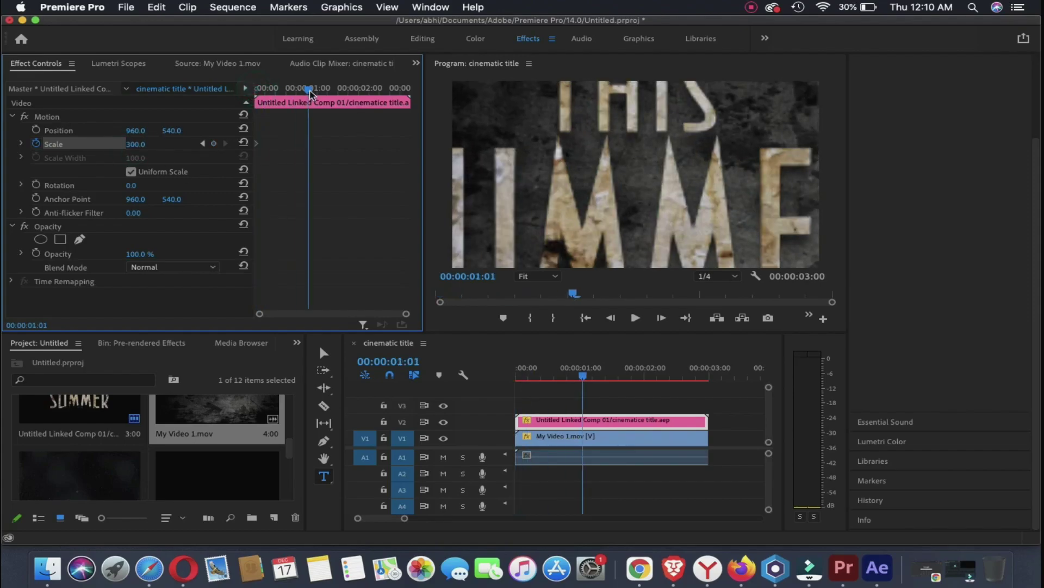
click(136, 144)
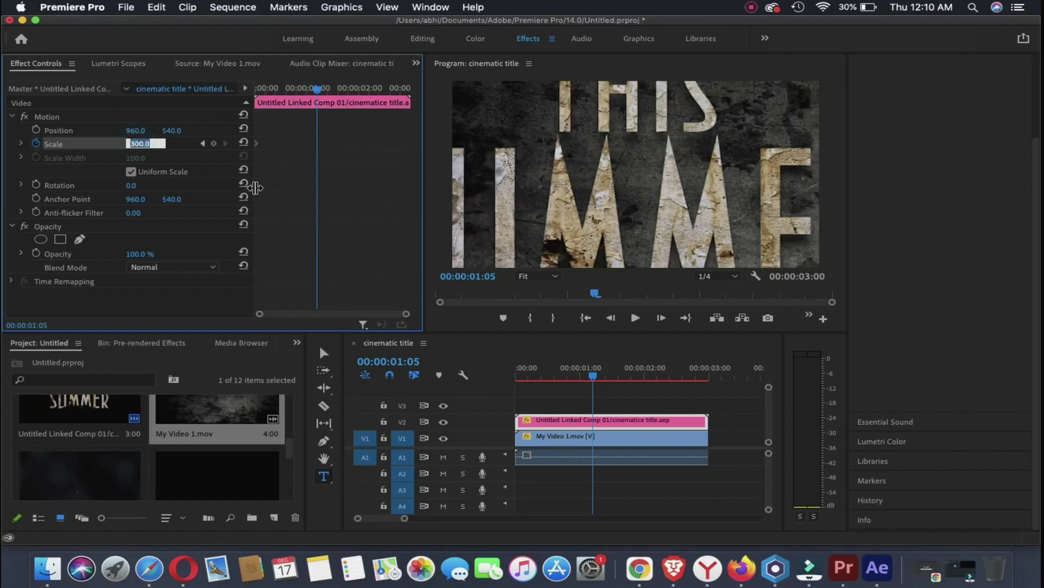
text(70)
key(Return)
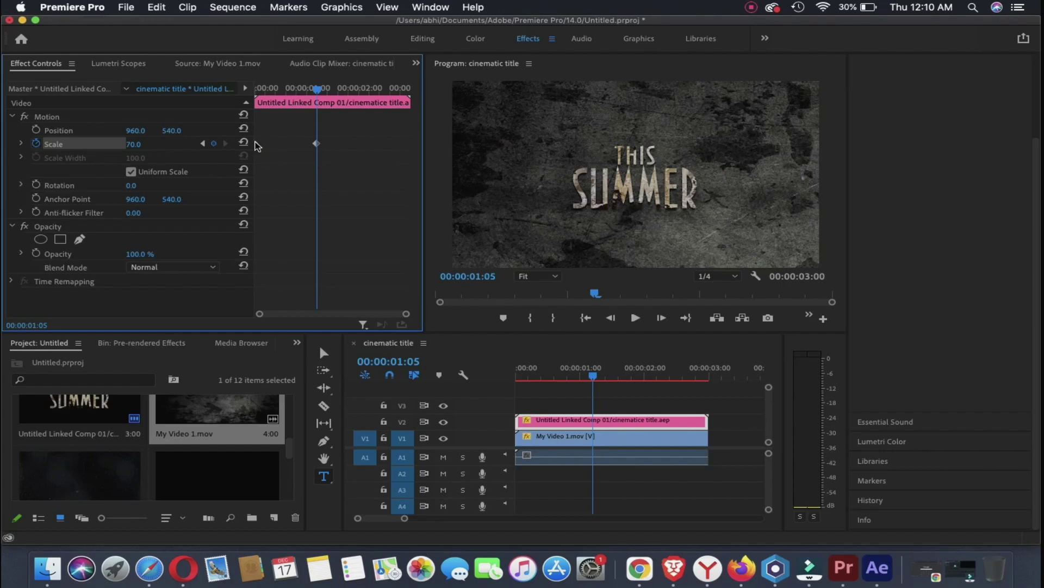
- Apply Ease Out to the first title Scale keyframe and Ease In to the end one
right_click(257, 146)
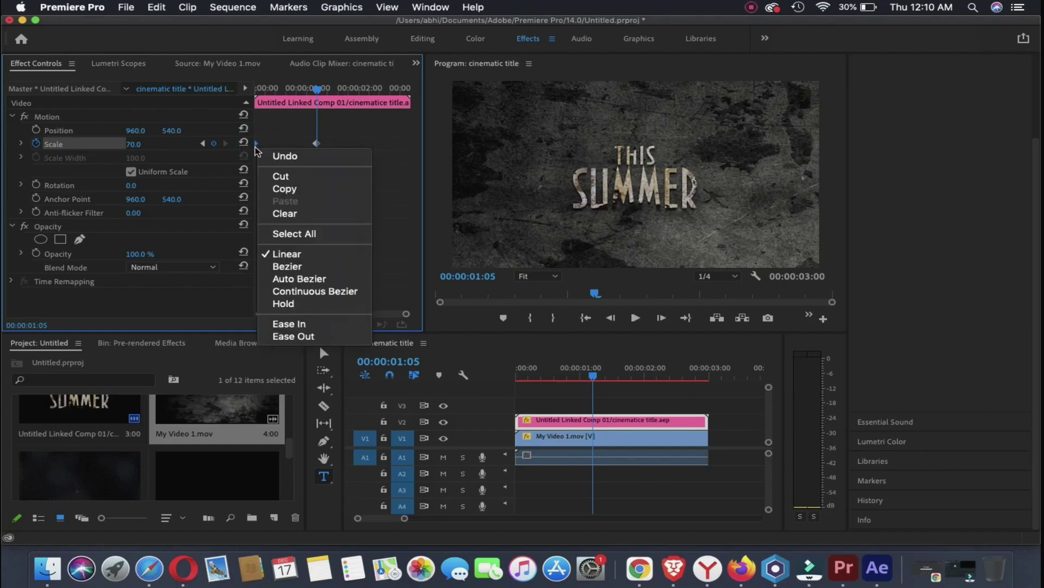
click(349, 335)
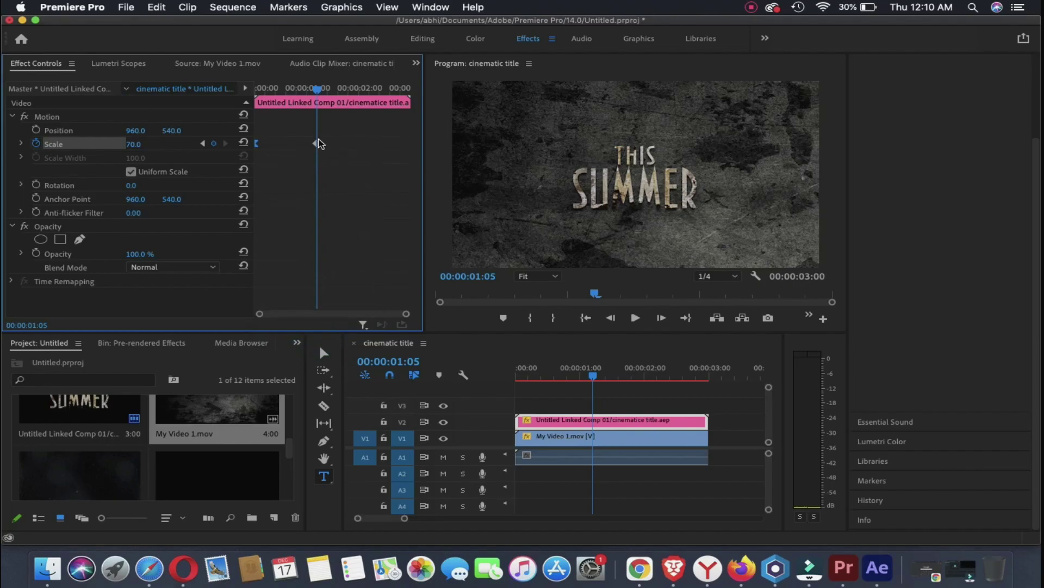
right_click(316, 143)
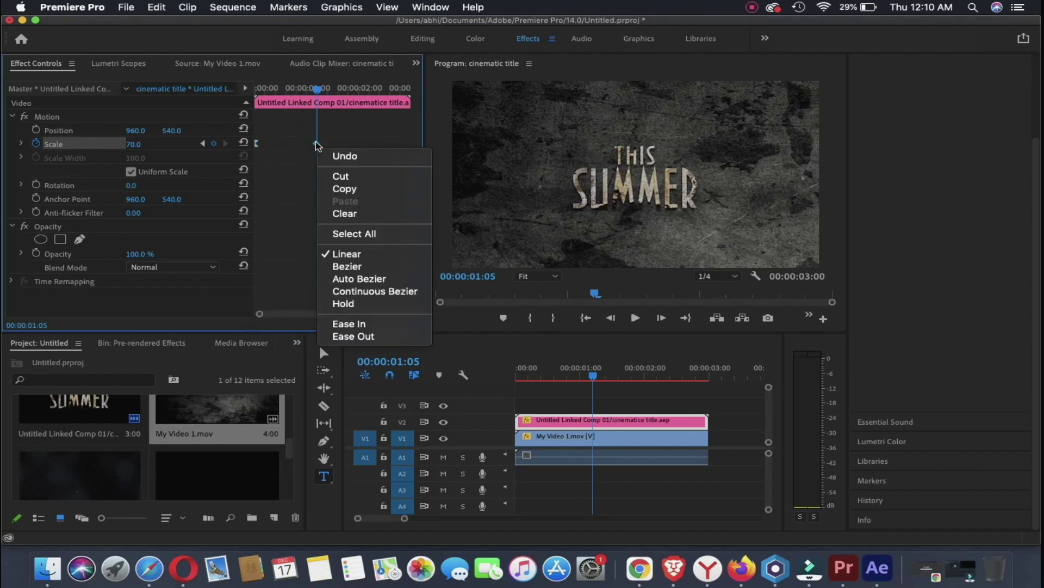
click(360, 324)
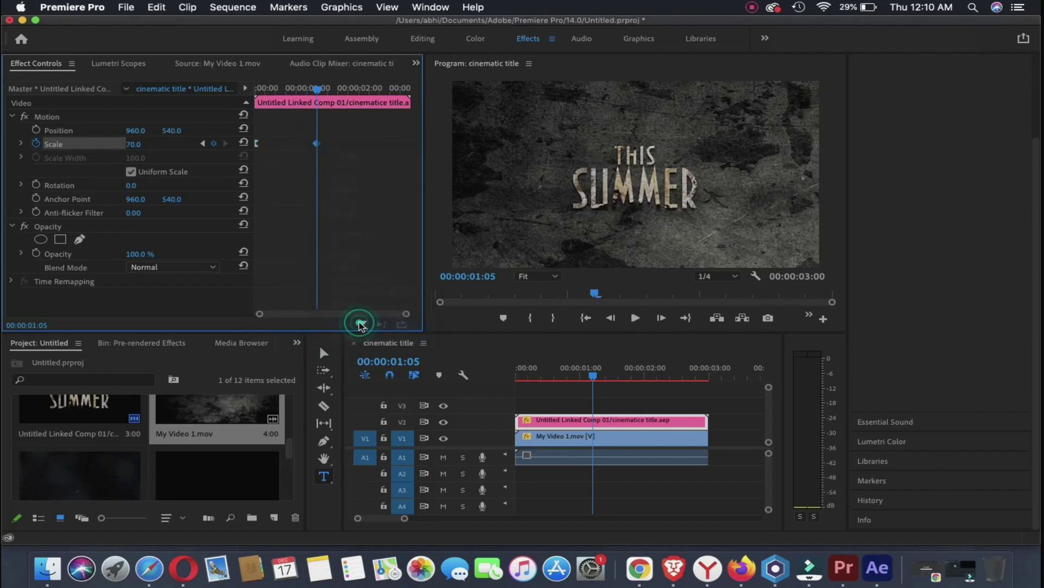
- Move the end Scale keyframe to the clip end, fine-tune the easing curve, and scrub to preview
click(21, 144)
drag(316, 143, 387, 143)
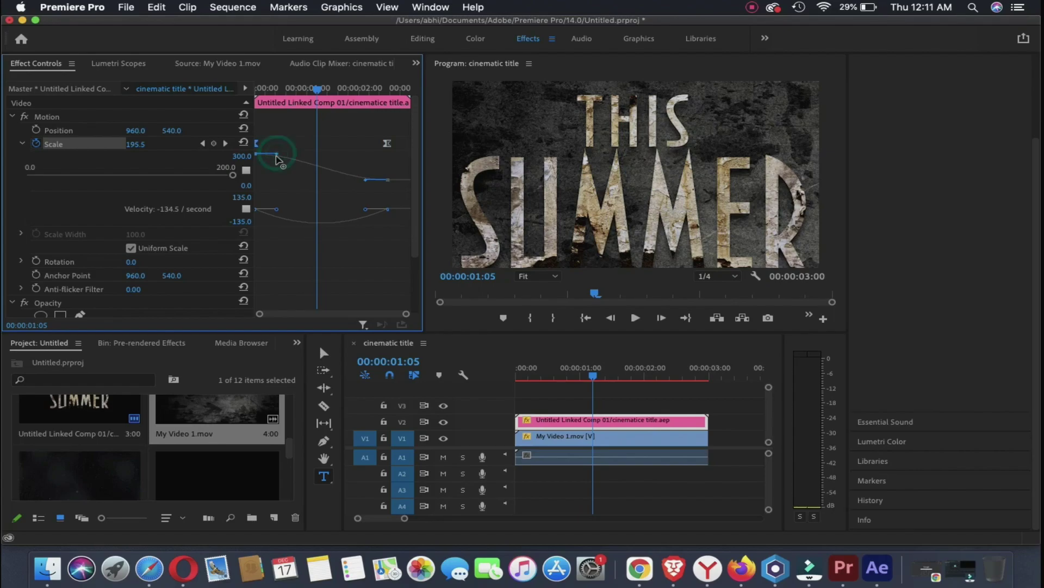
drag(276, 154, 276, 159)
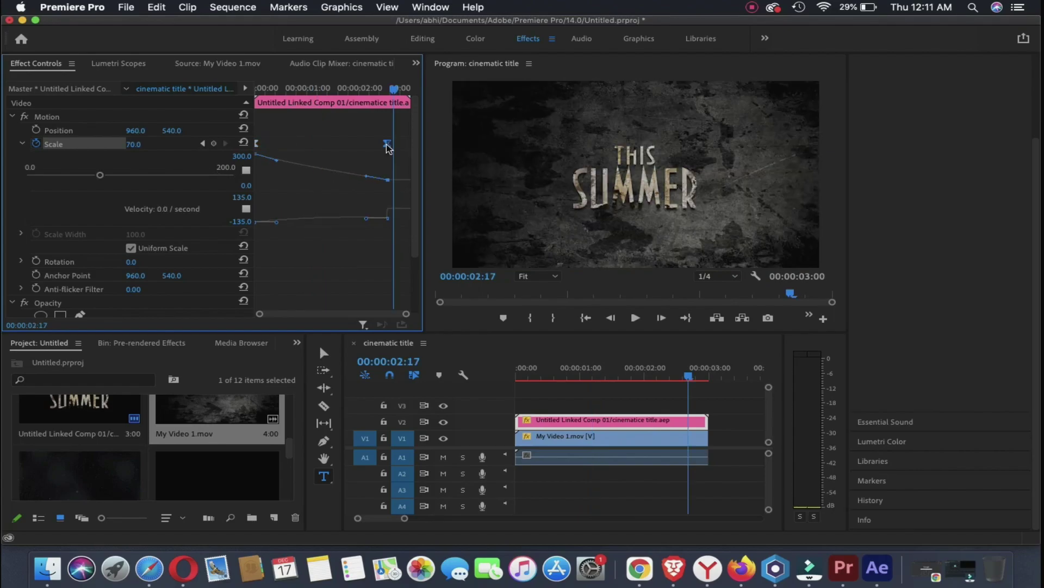
drag(387, 143, 409, 143)
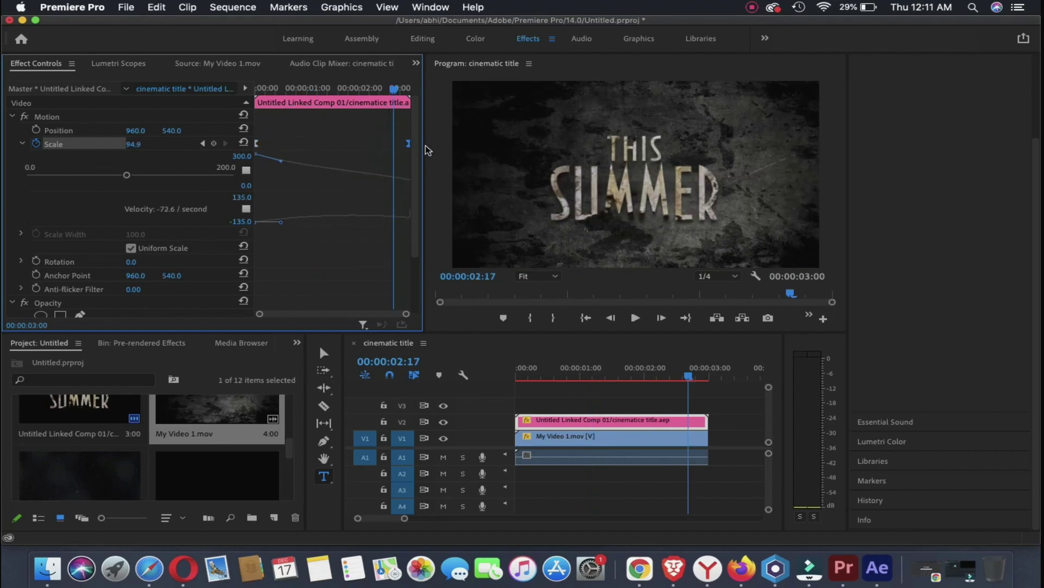
drag(281, 161, 280, 161)
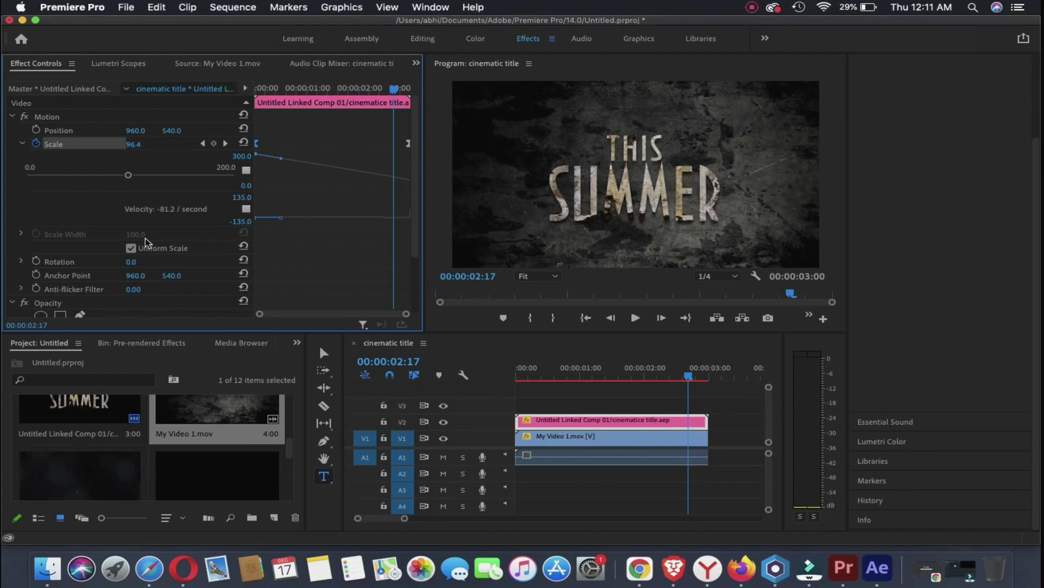
click(69, 263)
click(686, 376)
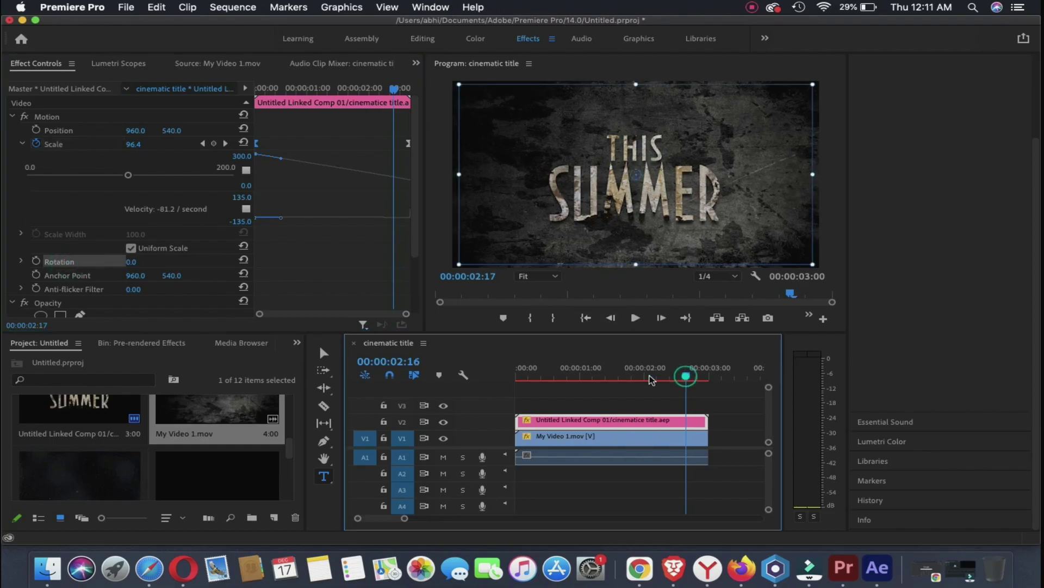
drag(652, 379, 518, 375)
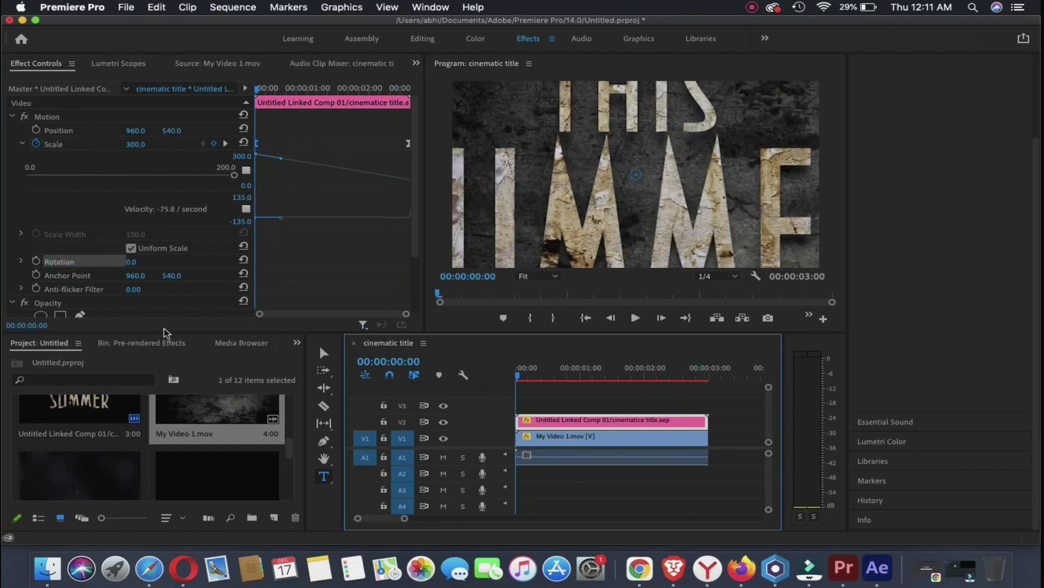
- Keyframe the title's Rotation at -7° at the start and 0° at one second
click(35, 261)
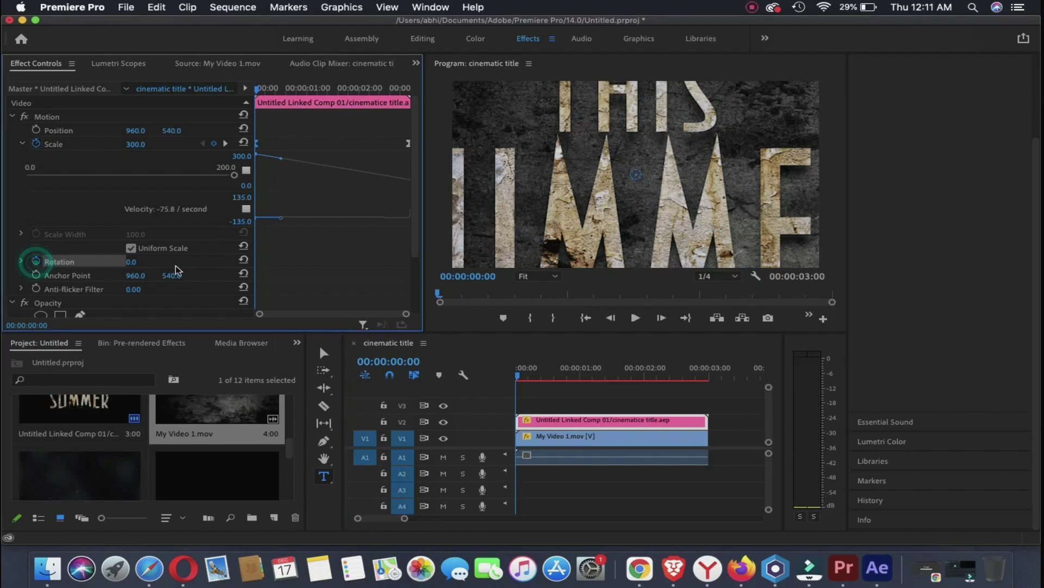
click(142, 257)
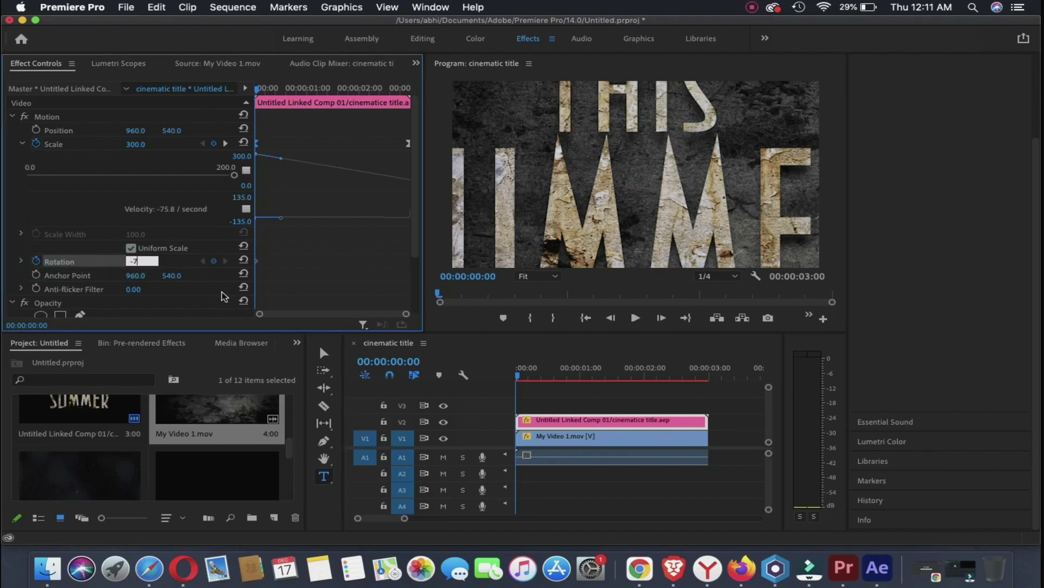
text(-7)
key(Return)
drag(288, 89, 309, 94)
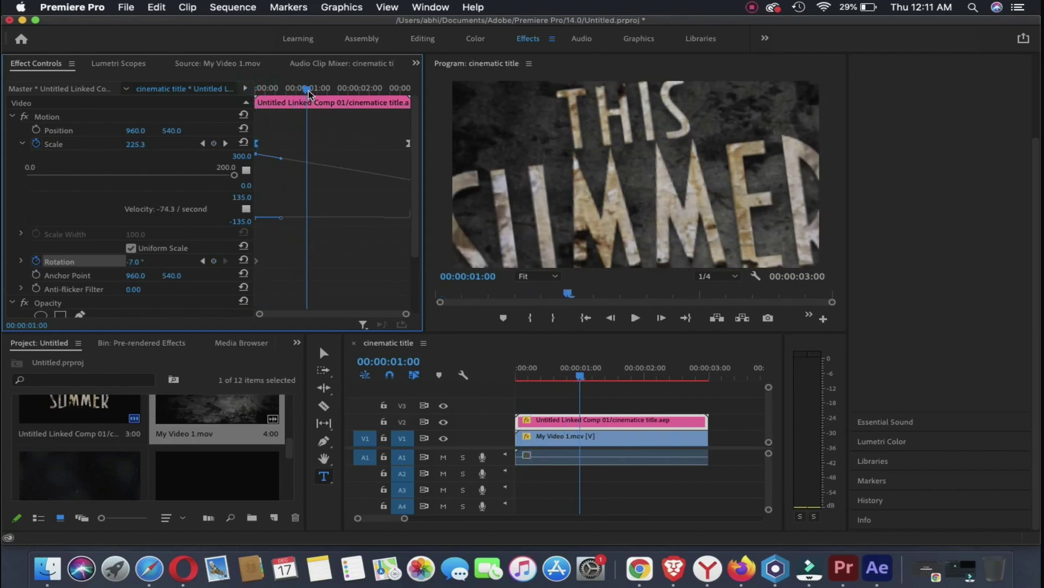
click(135, 261)
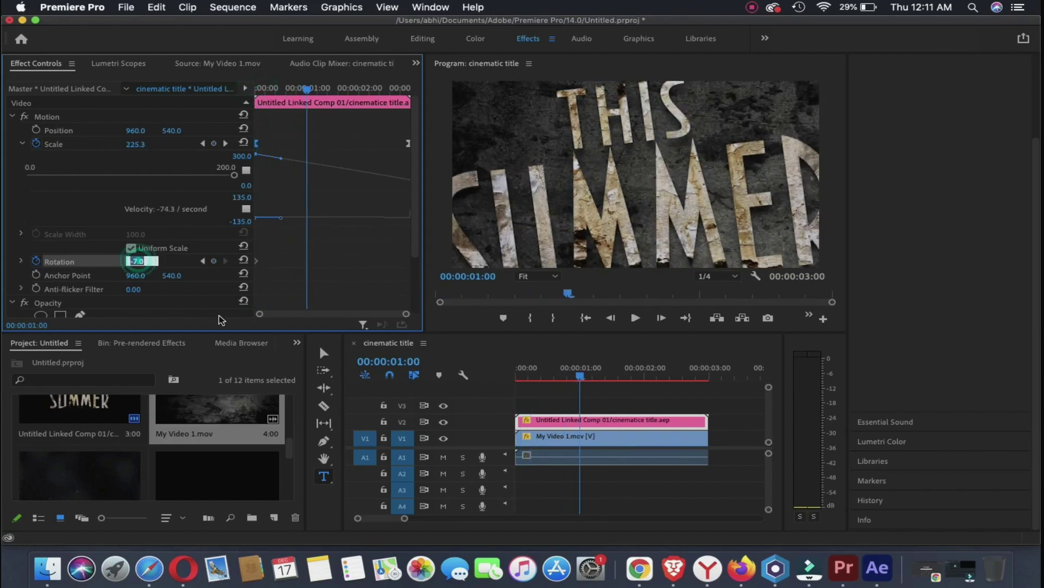
text(0)
key(Return)
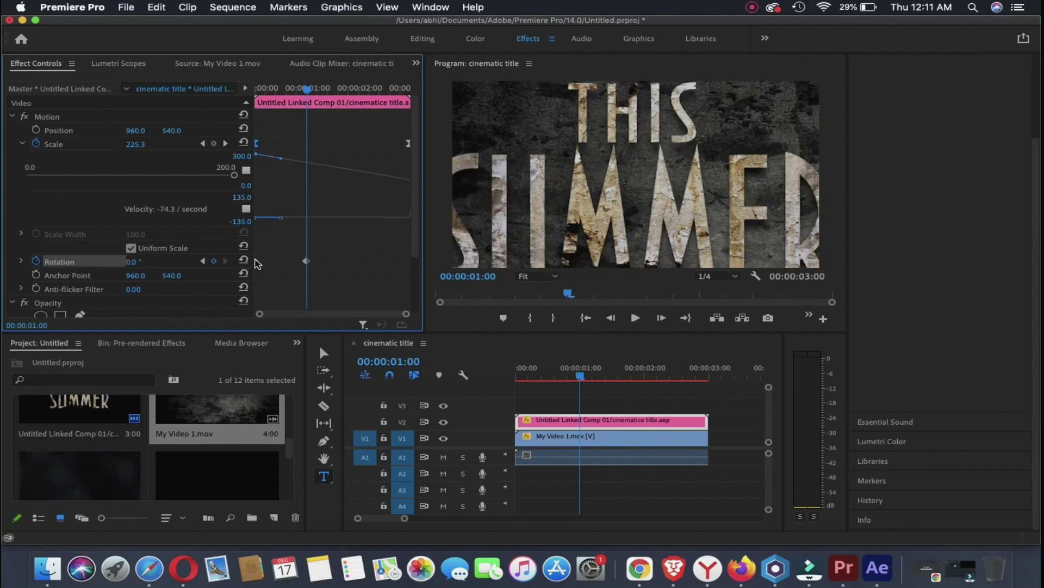
- Apply Ease Out/Ease In to the Rotation keyframes and move the upright one to about 2:12
right_click(256, 263)
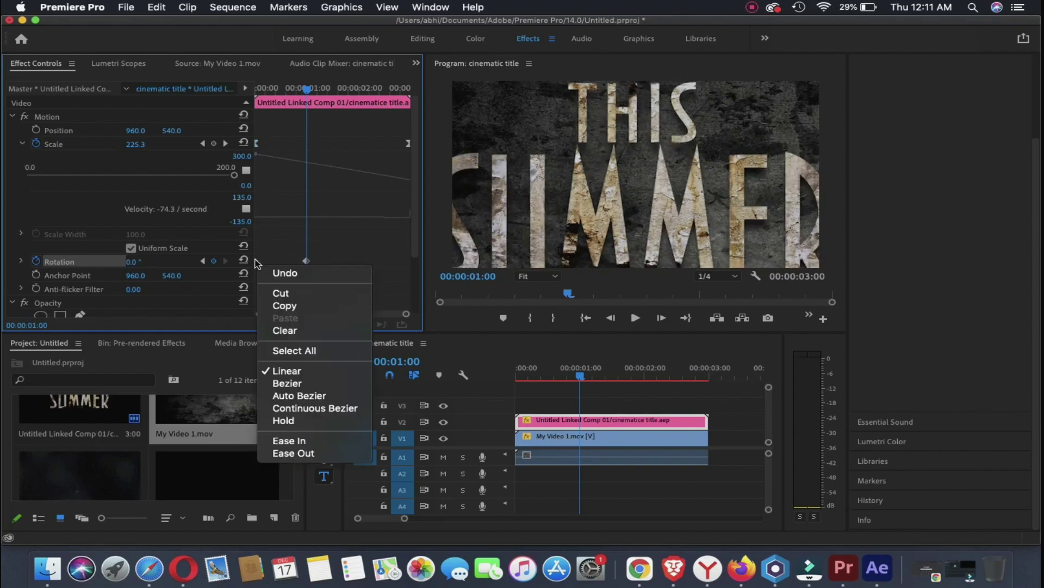
click(288, 453)
right_click(307, 262)
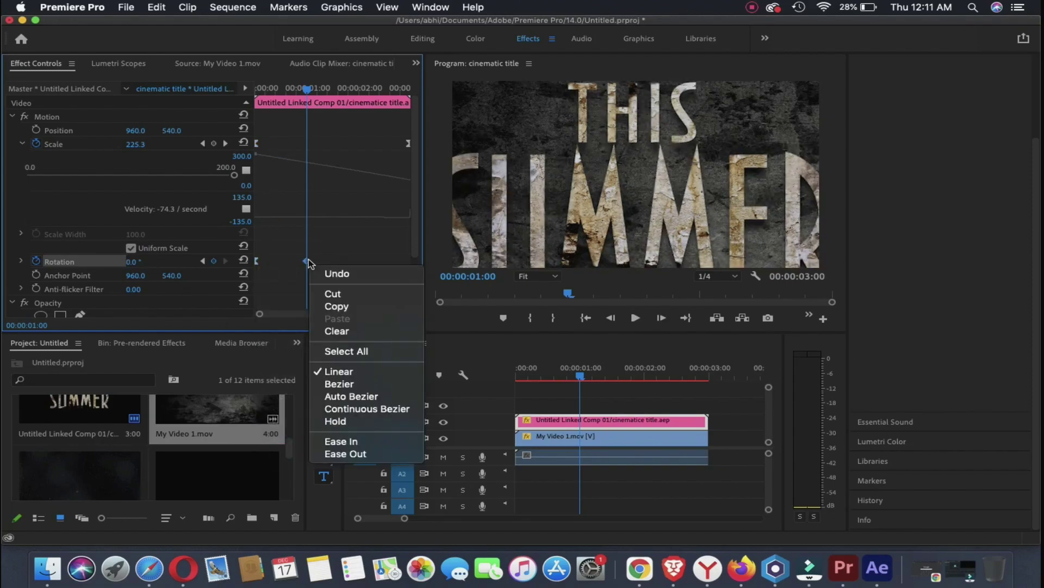
click(337, 444)
click(21, 262)
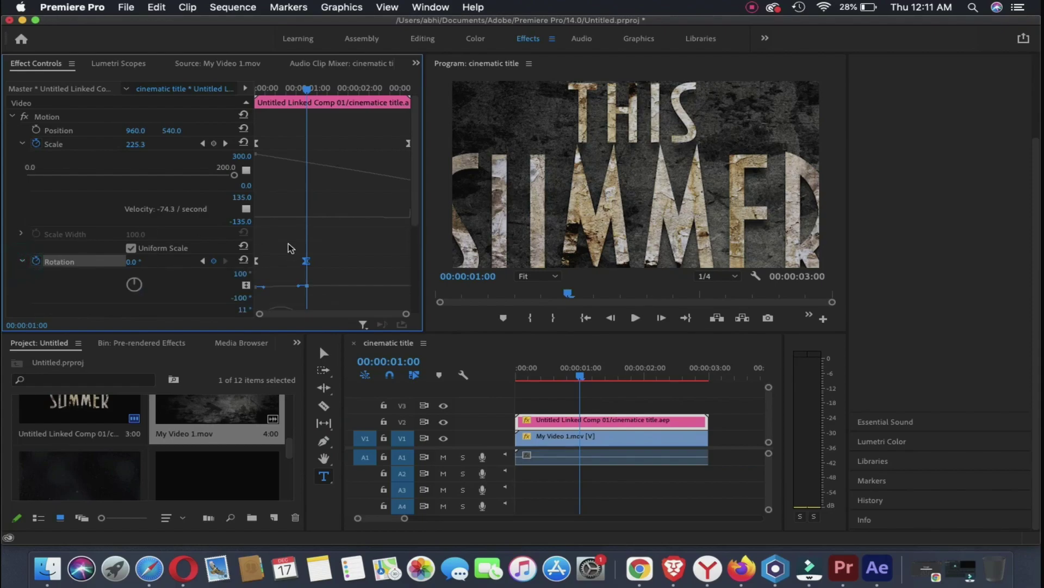
drag(307, 261, 378, 265)
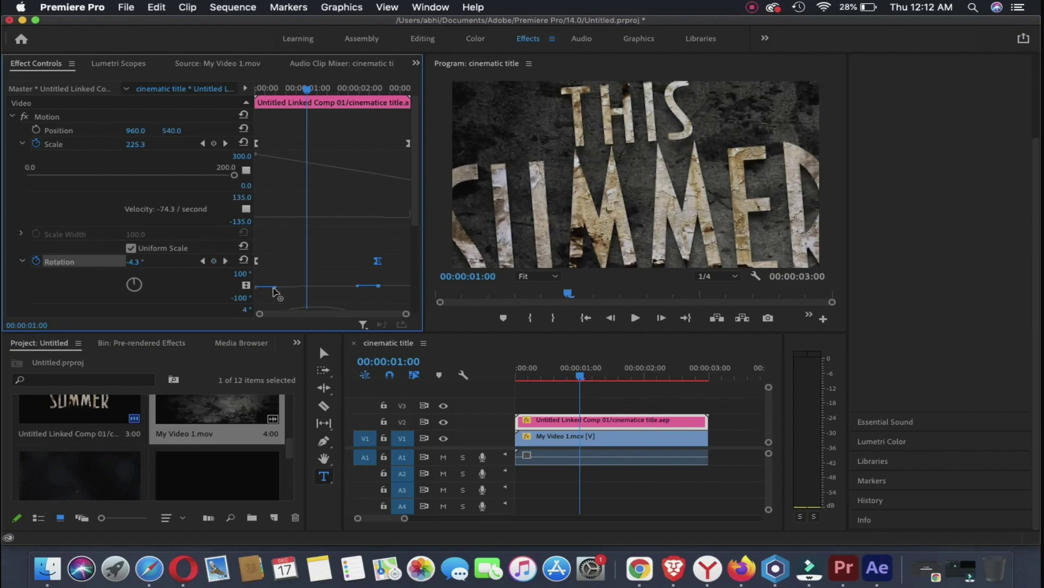
scroll(248, 280, down, 4)
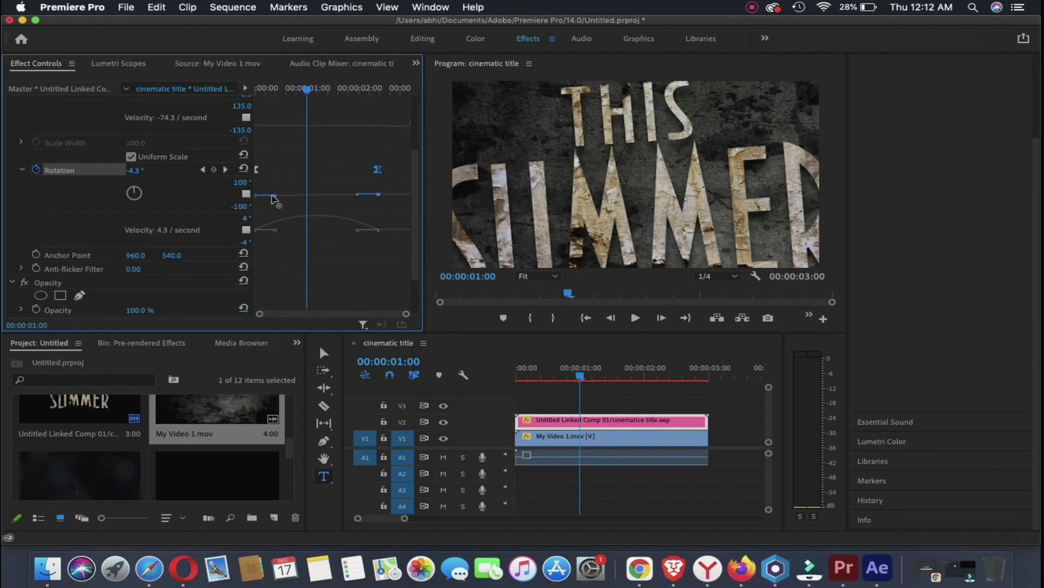
drag(276, 196, 275, 198)
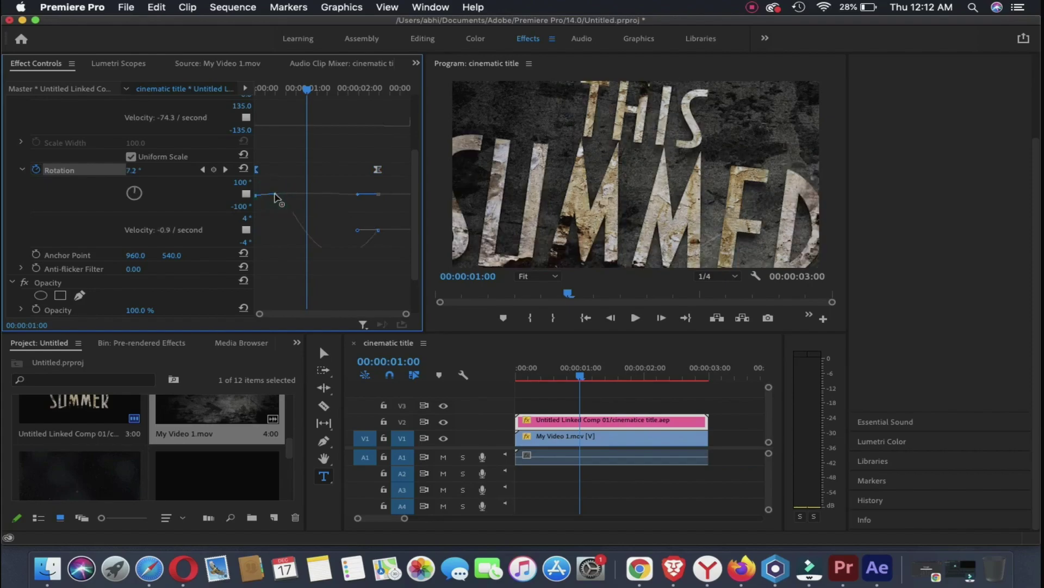
click(562, 374)
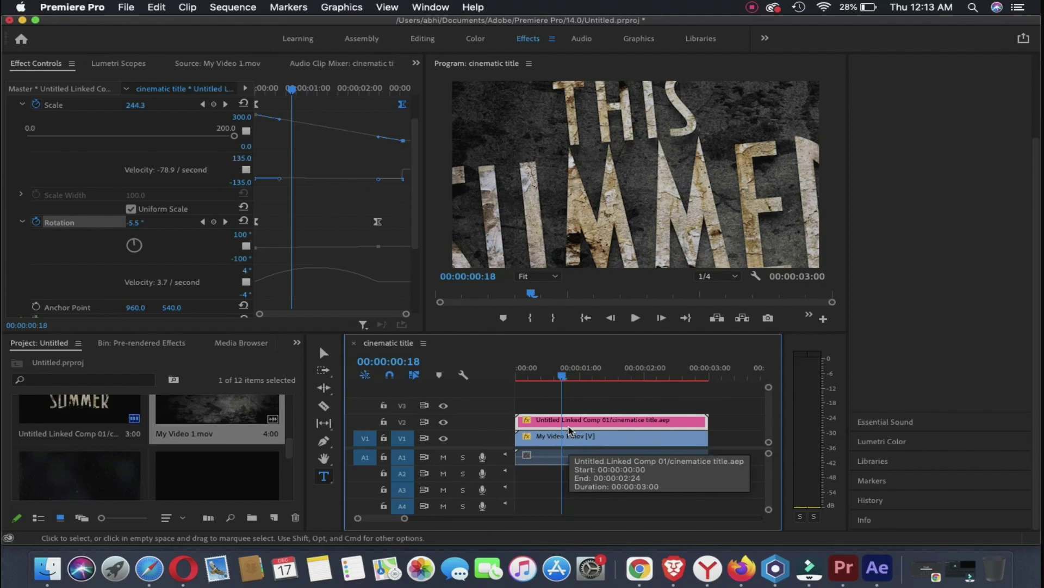
- Add a new two-line text title reading 'THE NEW ENEMY' / 'RISE AGAIN' after the first title
key(End)
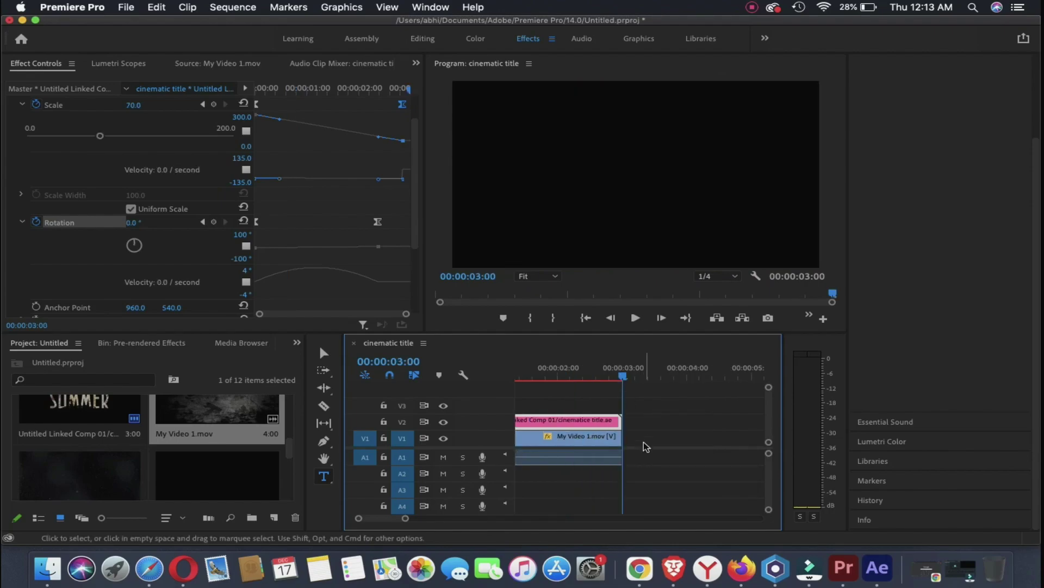
click(638, 422)
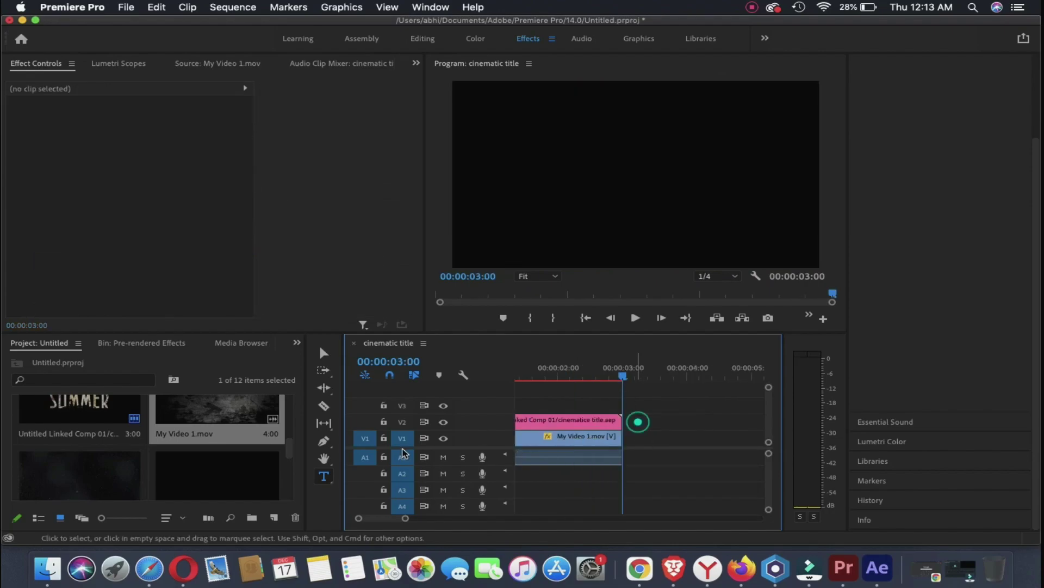
click(324, 477)
click(577, 153)
text(THE)
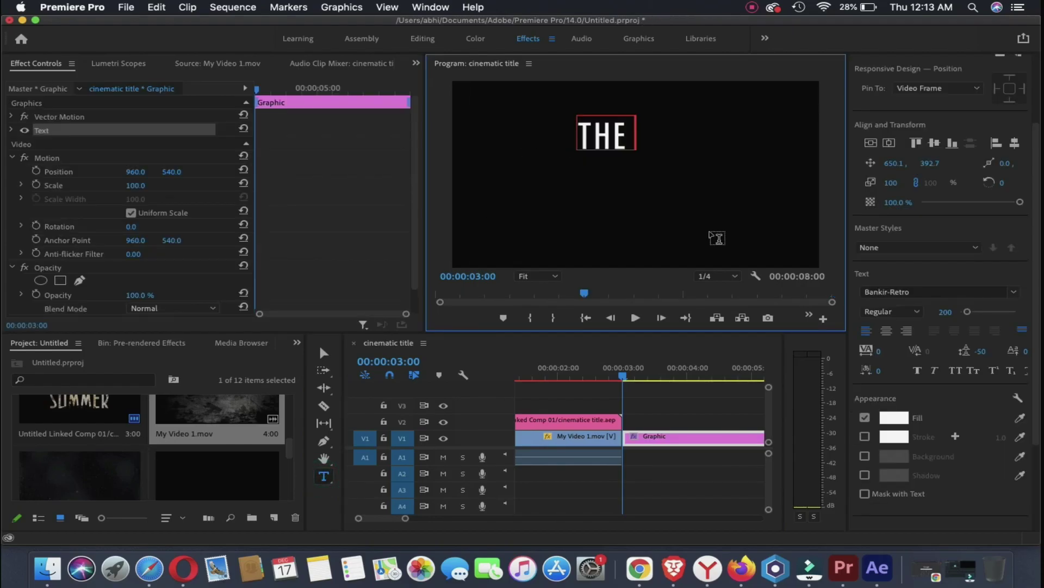
text( NEW ENEMY)
key(Return)
text(RISE )
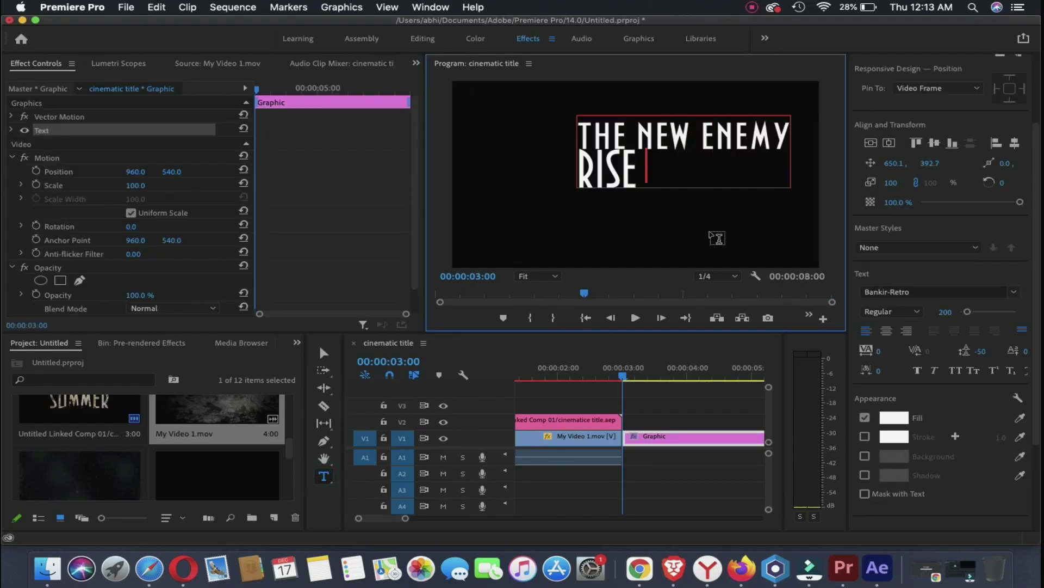
text(AGAIN)
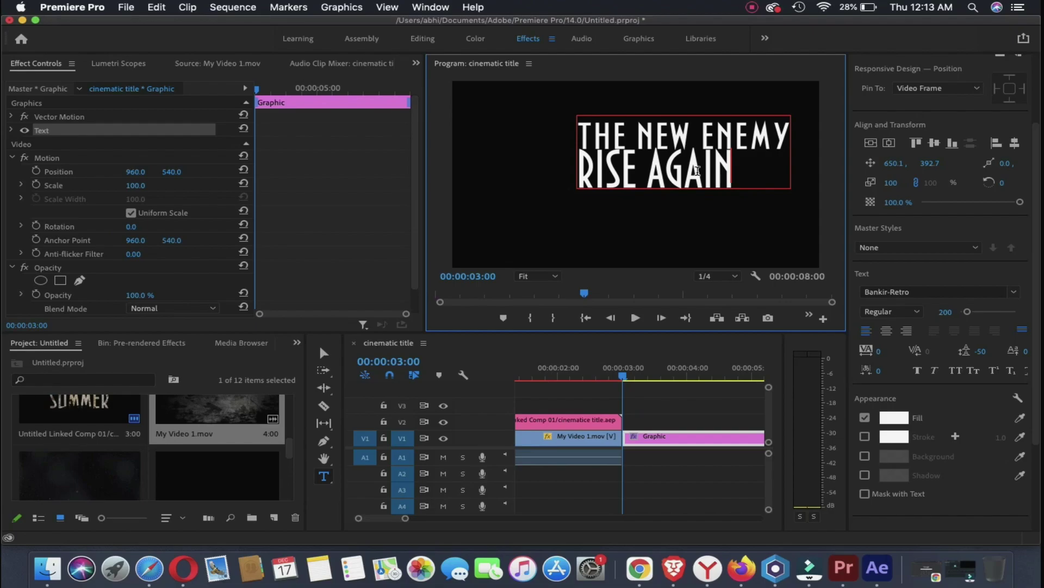
- Enlarge RISE AGAIN to size 200, then center-align the text and center it in the frame
drag(734, 173, 577, 169)
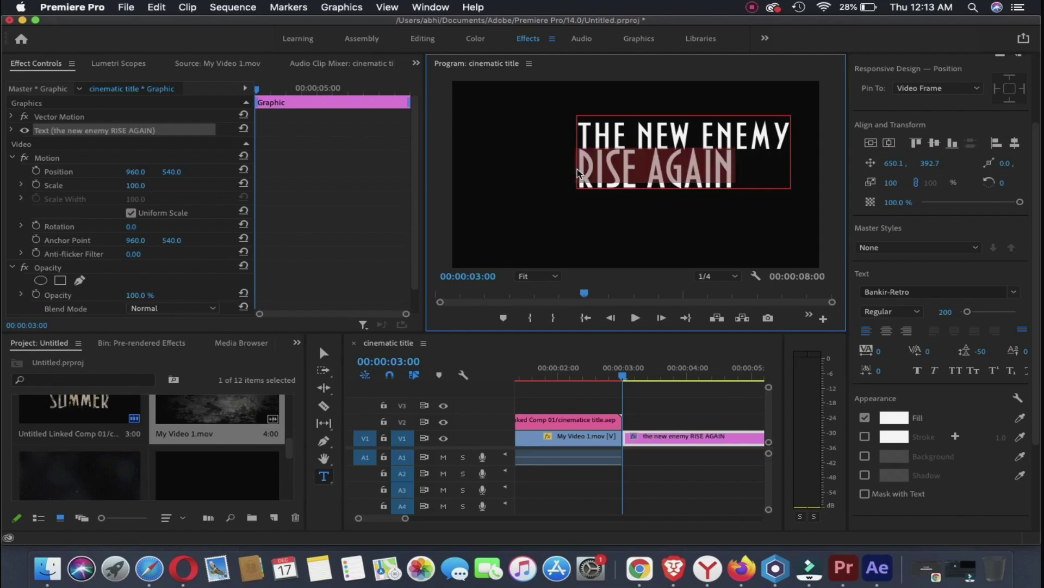
click(944, 311)
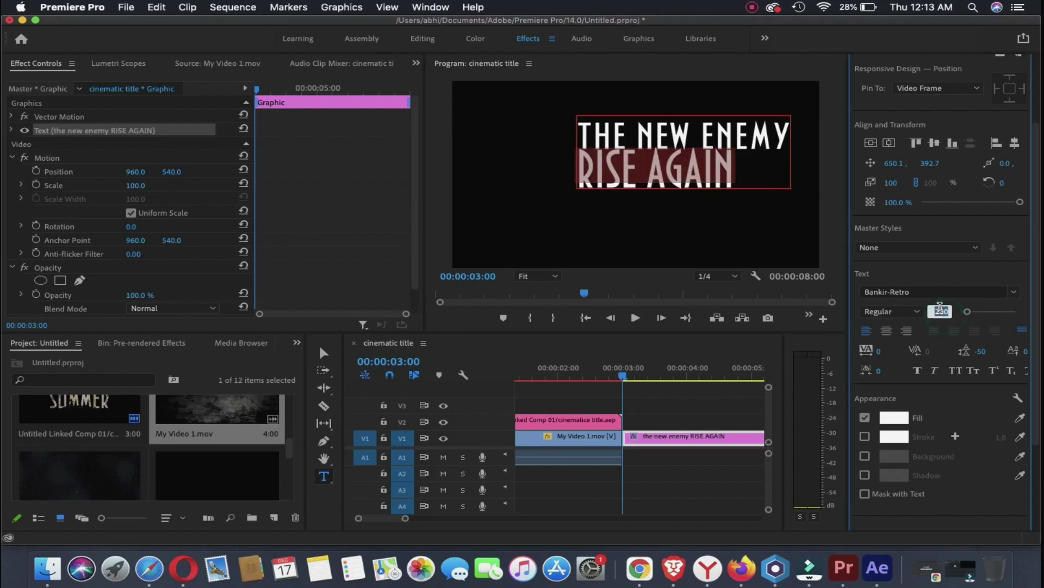
text(30200)
key(Return)
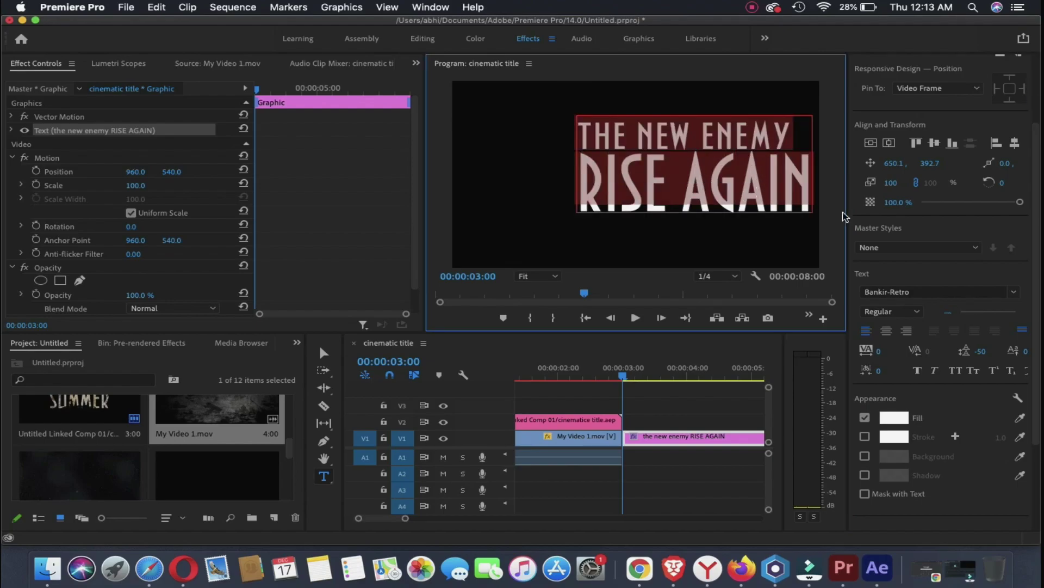
click(887, 330)
click(889, 143)
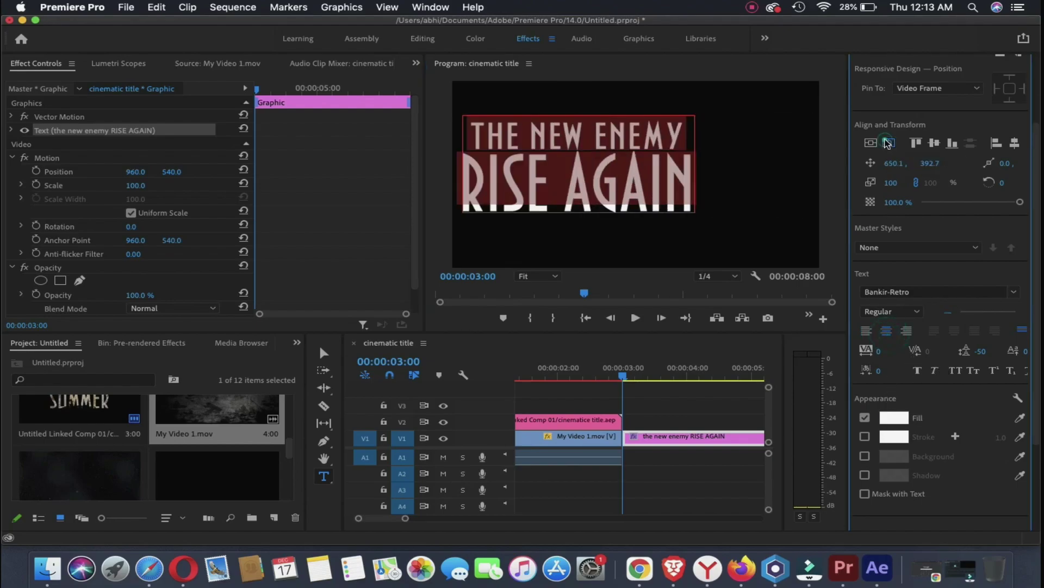
right_click(668, 440)
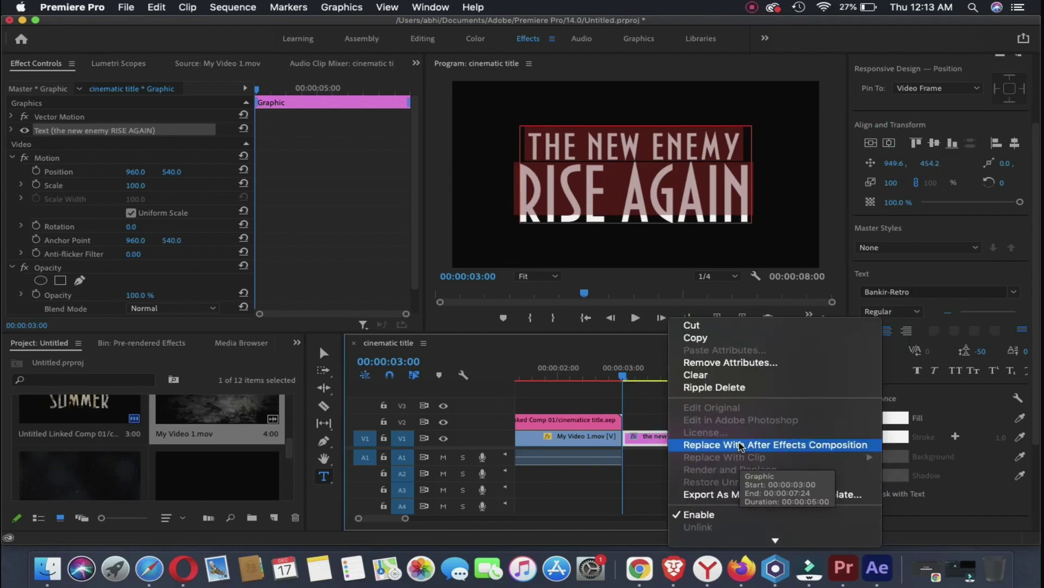
- Convert the title to a linked After Effects comp with a plaster texture alpha-matted into the letters
click(741, 445)
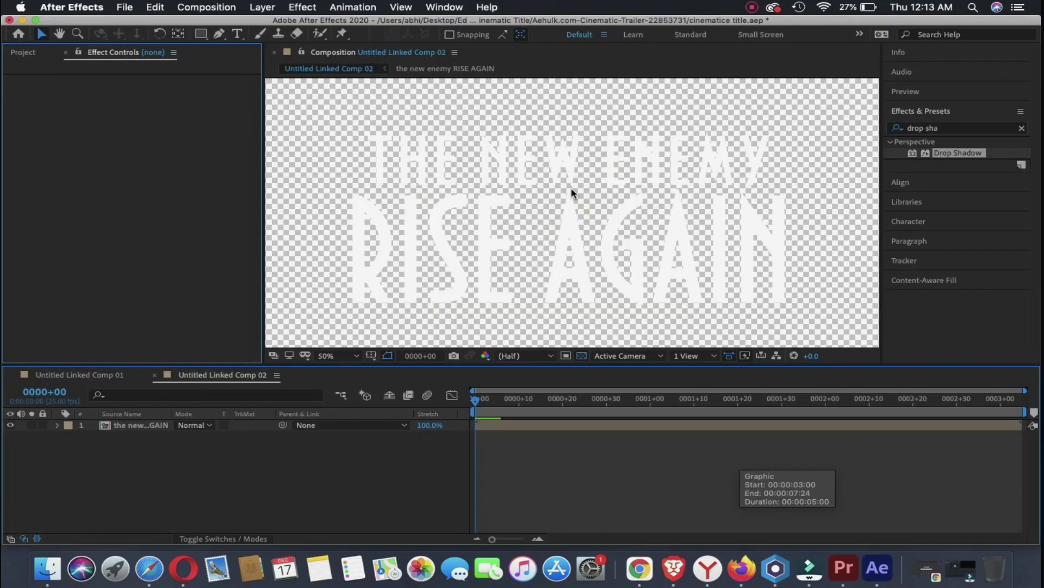
drag(106, 182, 151, 439)
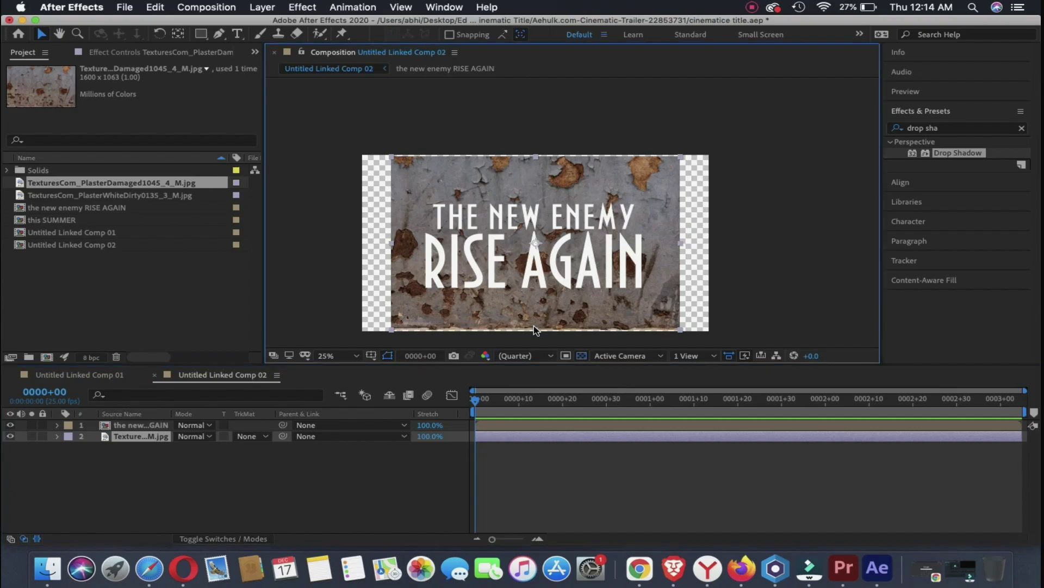
drag(540, 326, 534, 292)
click(250, 435)
click(261, 470)
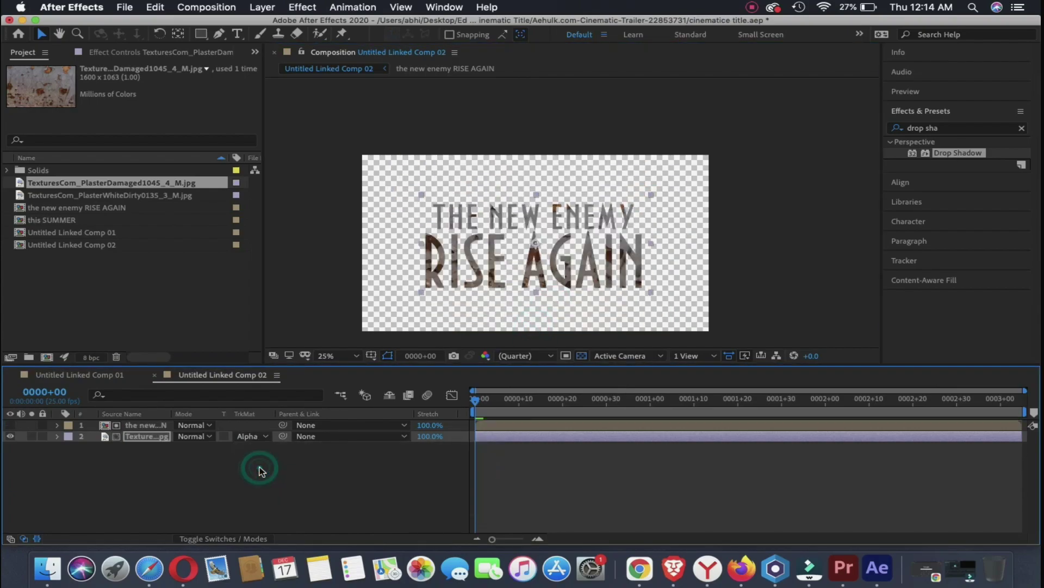
- Duplicate the text below the texture and give it a shadow-only Drop Shadow: 100%, 180°, distance 25, softness 35
click(110, 427)
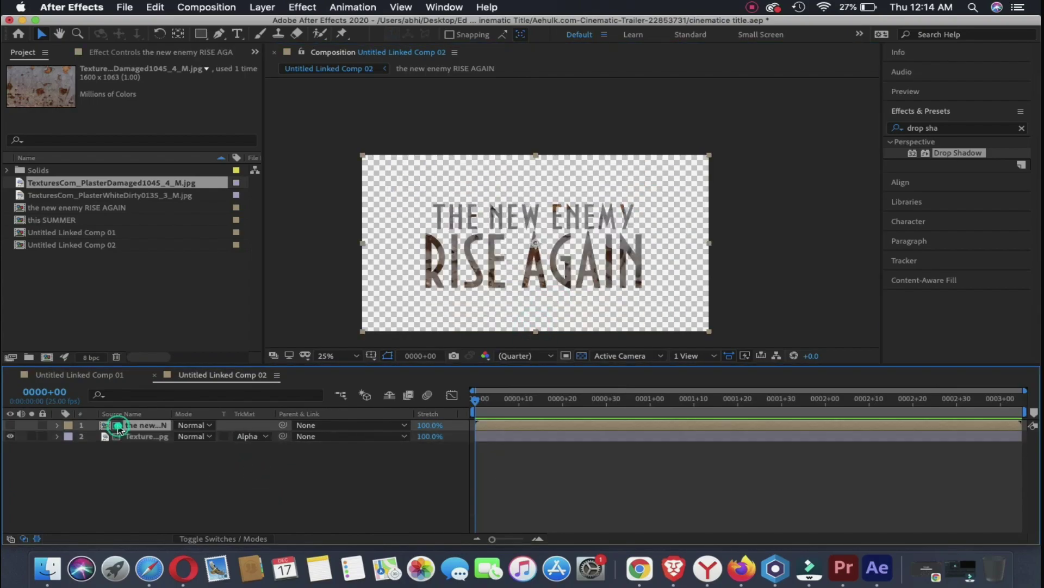
key(super+d)
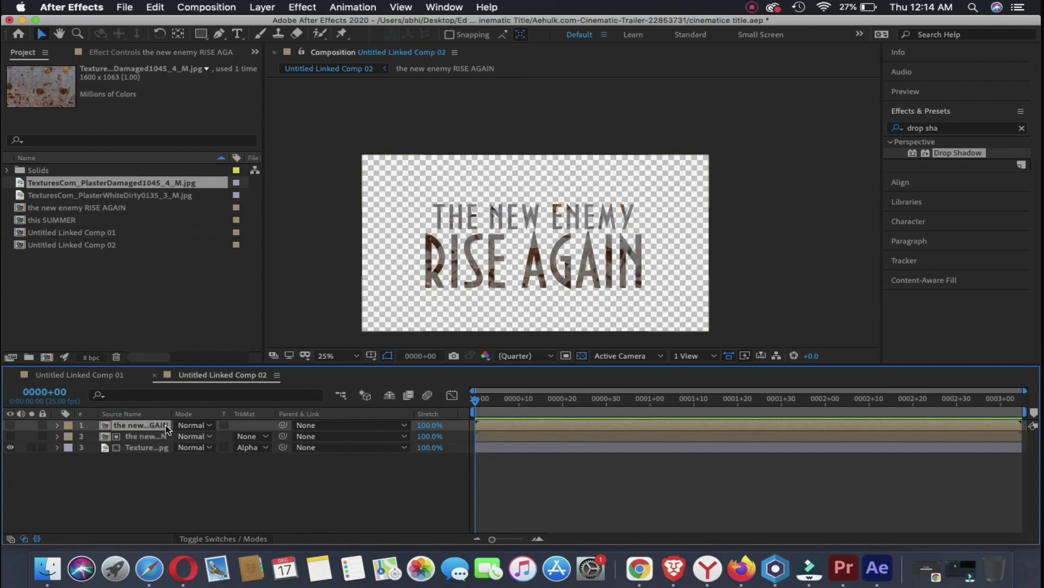
drag(155, 464, 155, 466)
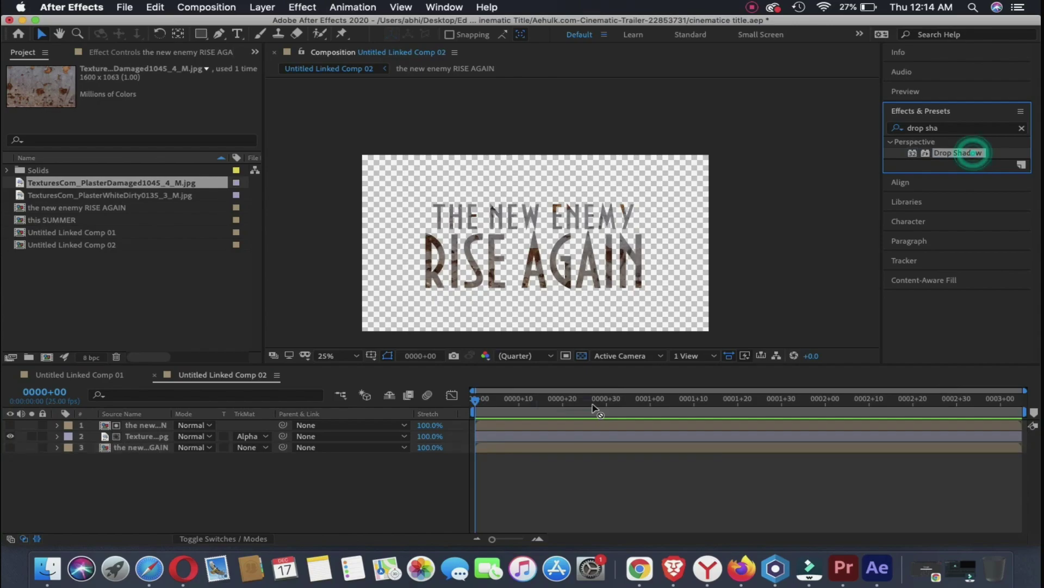
drag(974, 157, 130, 451)
click(158, 102)
text(100)
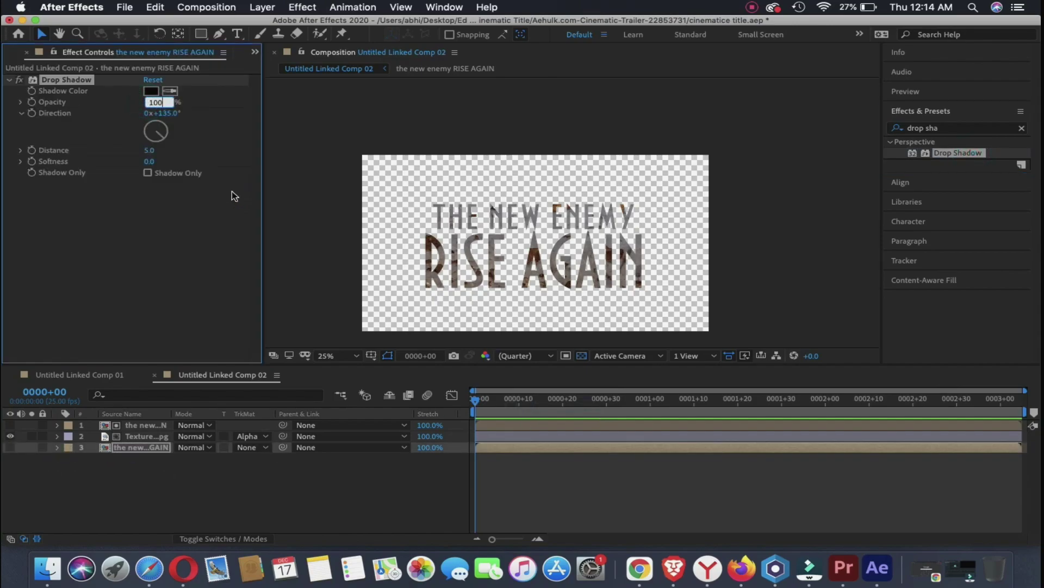
key(Tab)
text(18)
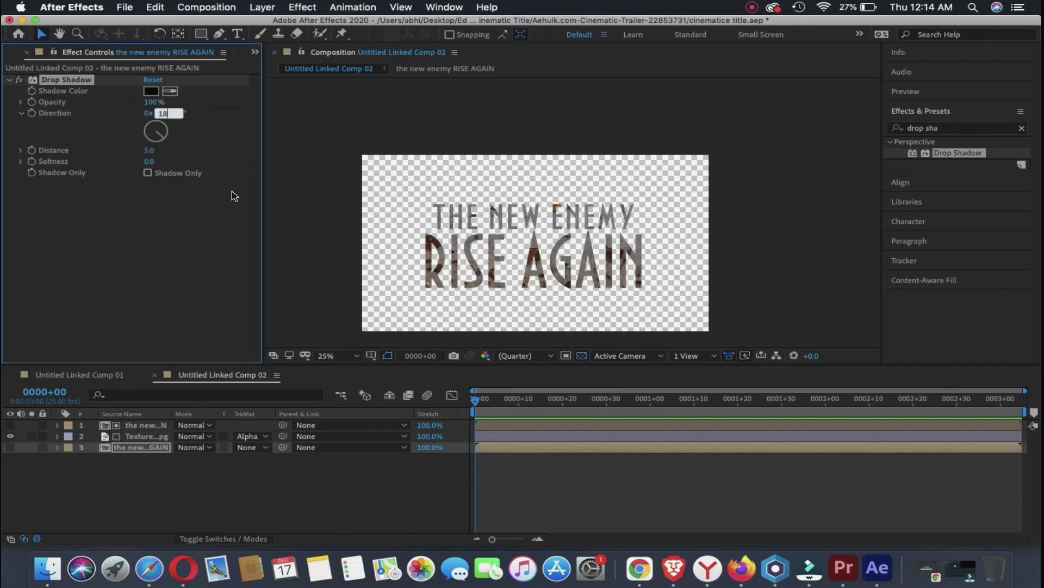
text(0)
key(Tab)
text(25)
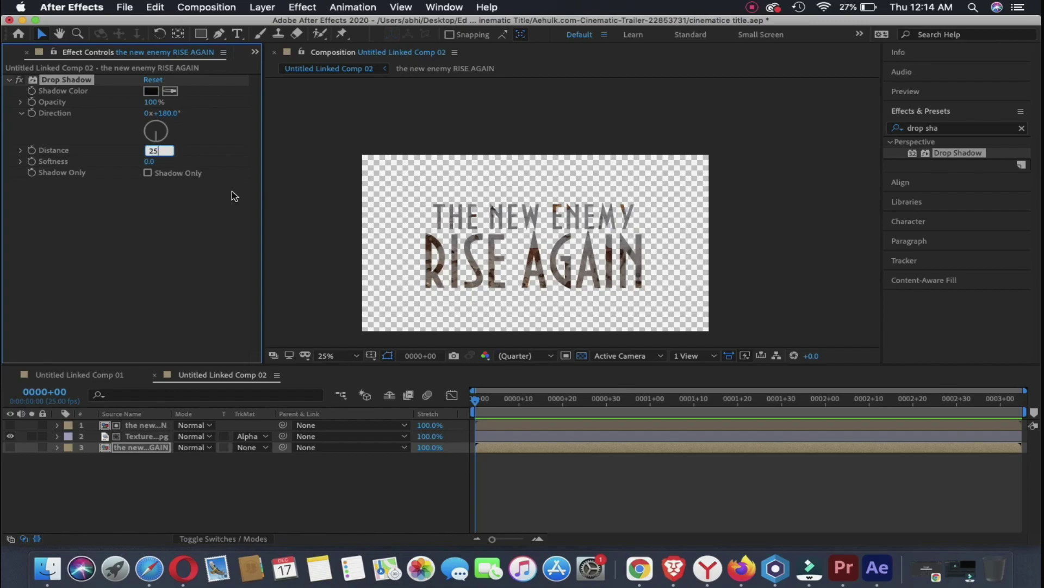
key(Tab)
text(35)
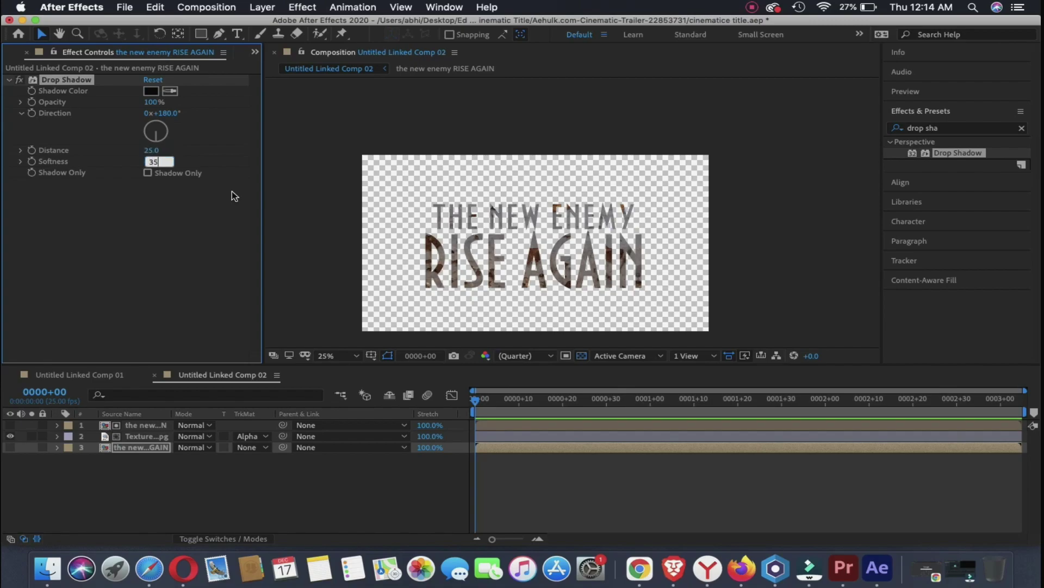
click(148, 173)
click(10, 447)
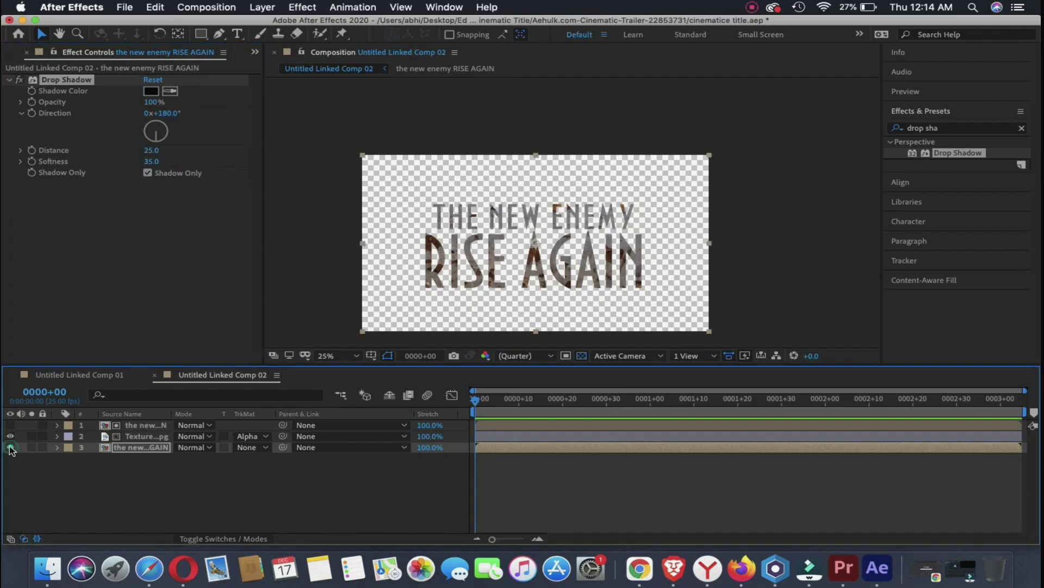
- Move the RISE AGAIN clip to V2, trim it to about three seconds, and put My Video 1.mov beneath on V1
click(844, 568)
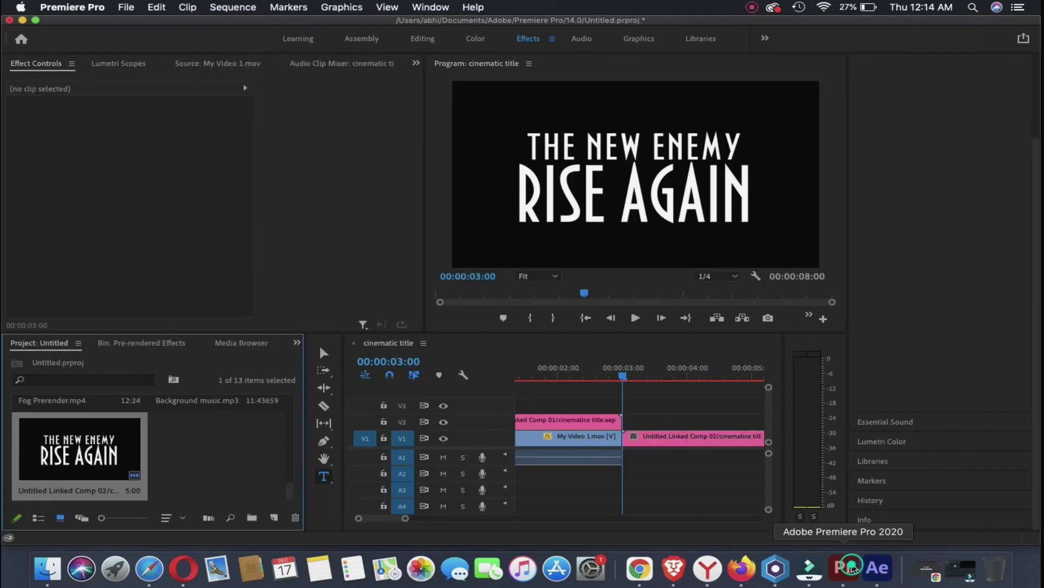
drag(638, 430, 636, 429)
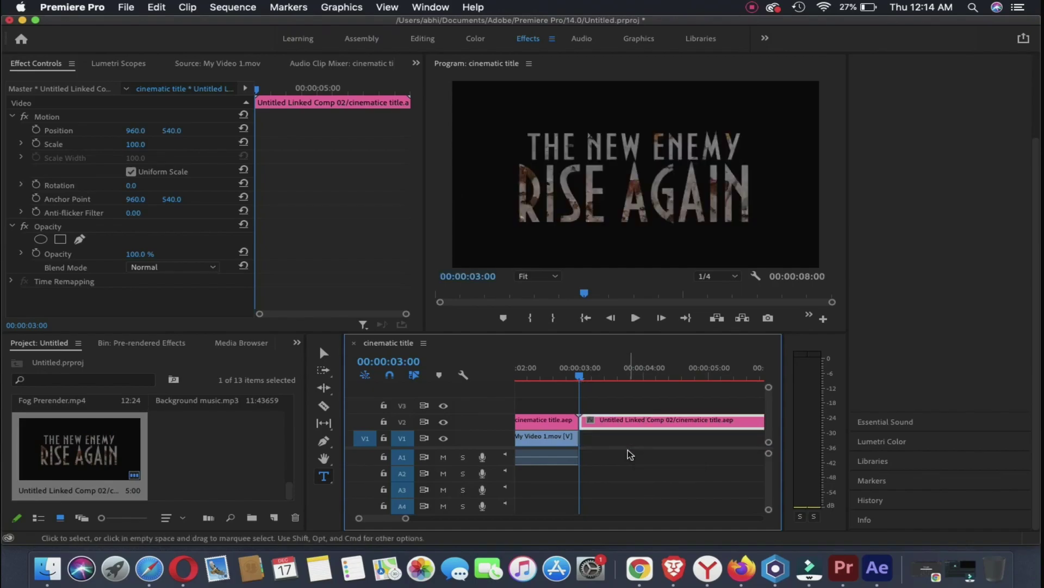
scroll(644, 456, right, 5)
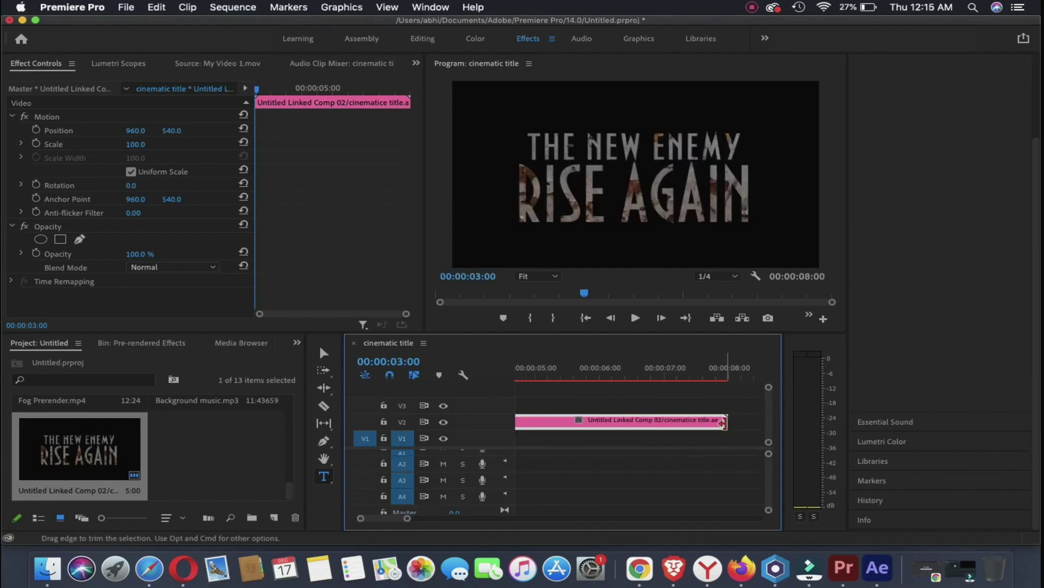
drag(727, 420, 601, 419)
scroll(524, 438, left, 3)
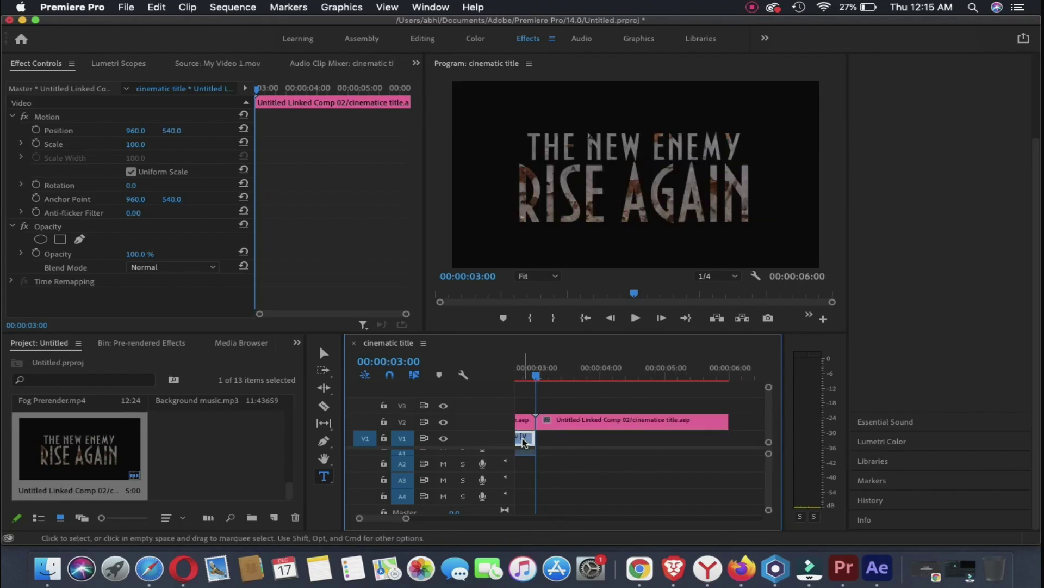
mouse_move(525, 442)
mouse_down()
mouse_move(732, 446)
mouse_move(715, 446)
mouse_up()
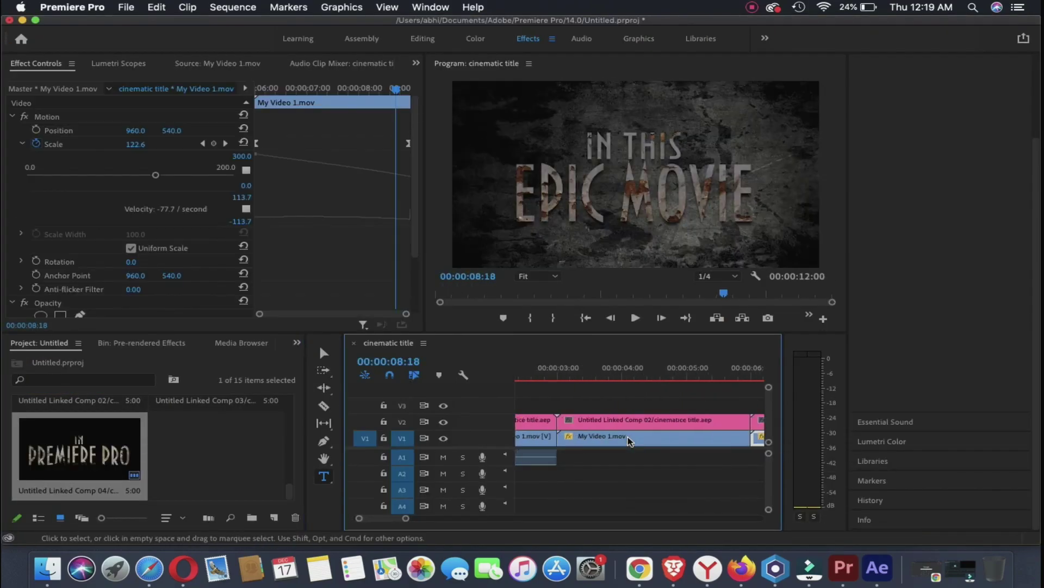
- Select the Untitled Linked Comp 01 clip to show its Scale 70 keyframes in Effect Controls
scroll(629, 441, down, 3)
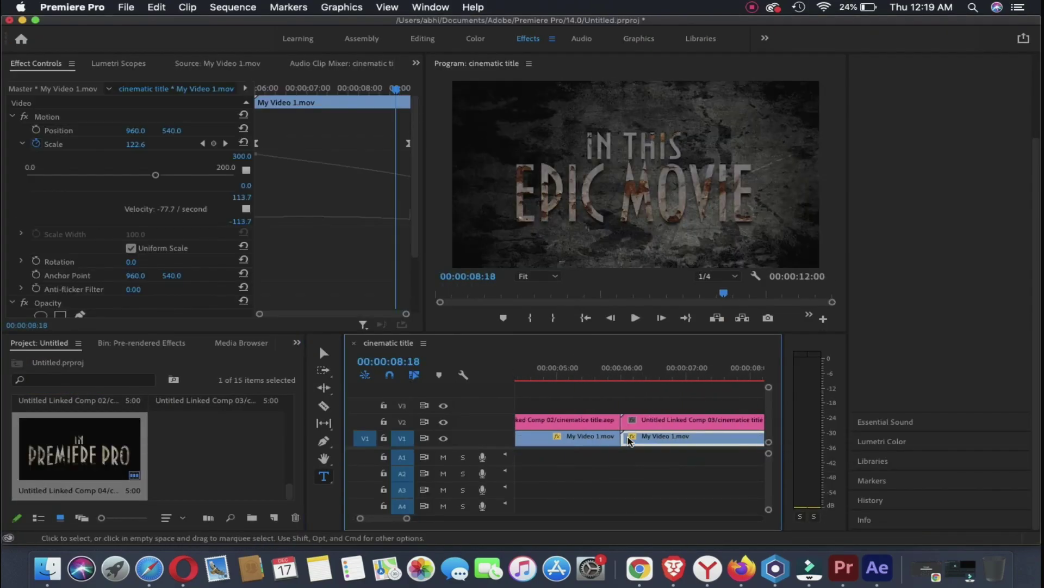
scroll(544, 438, up, 5)
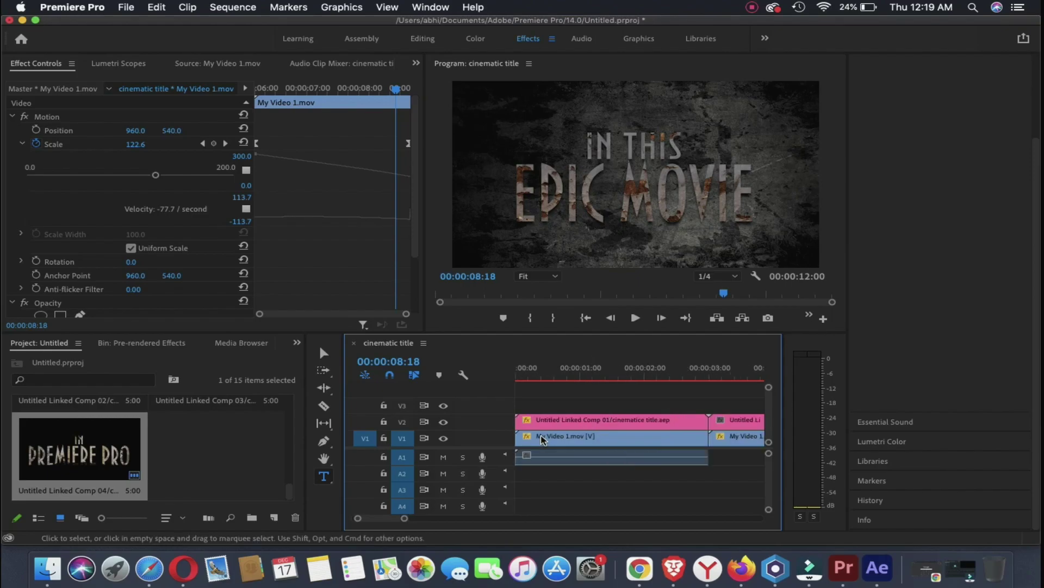
scroll(616, 432, down, 1)
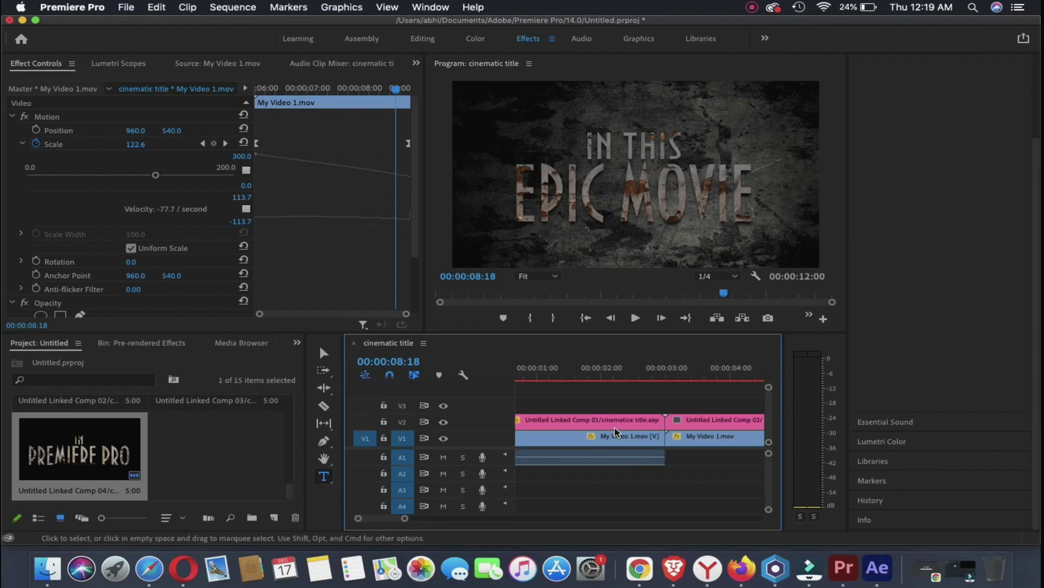
click(613, 428)
scroll(613, 428, up, 1)
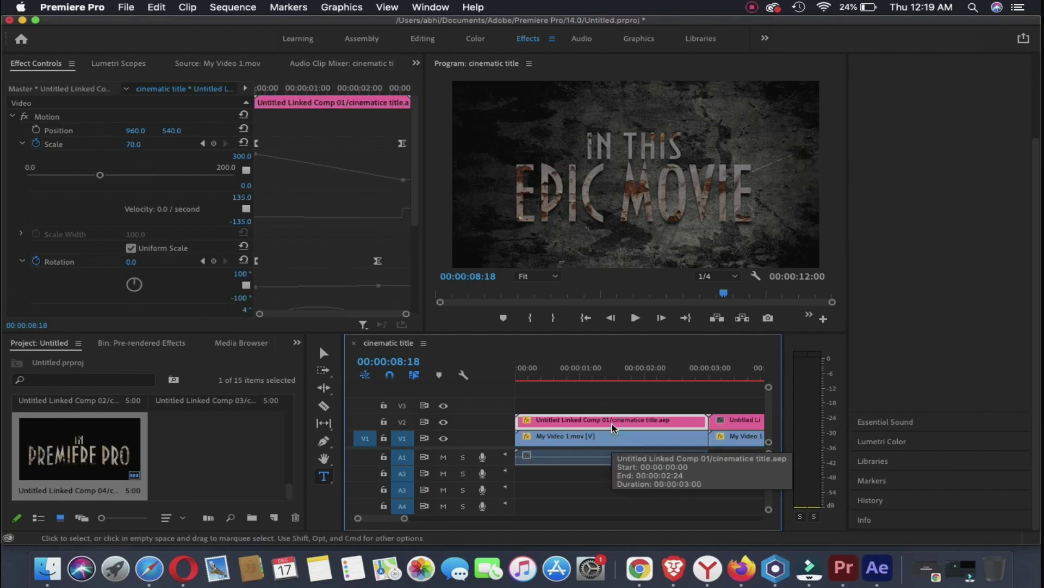
scroll(613, 428, down, 1)
click(674, 420)
scroll(587, 419, down, 2)
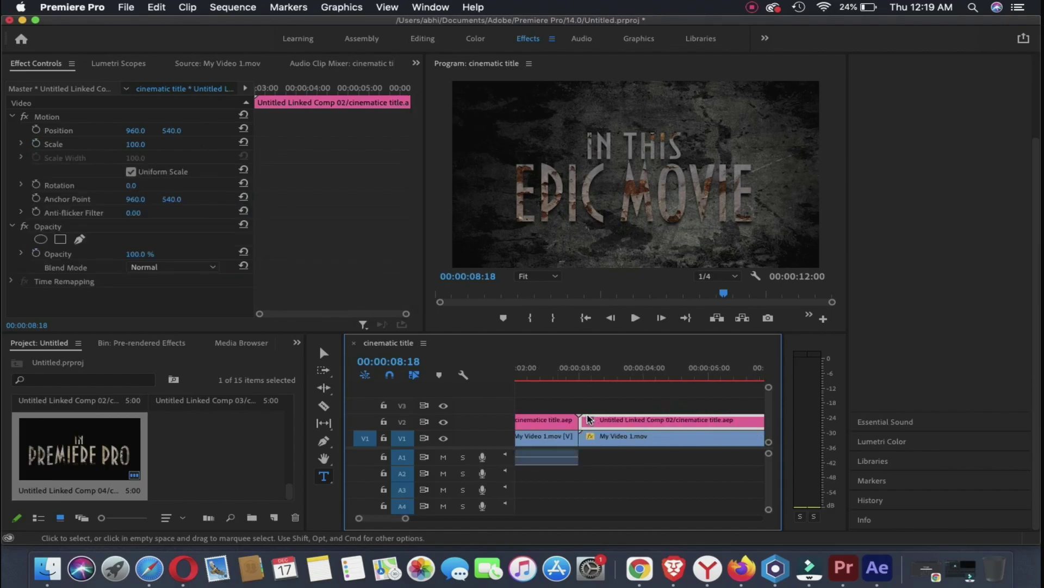
scroll(587, 419, up, 2)
click(536, 423)
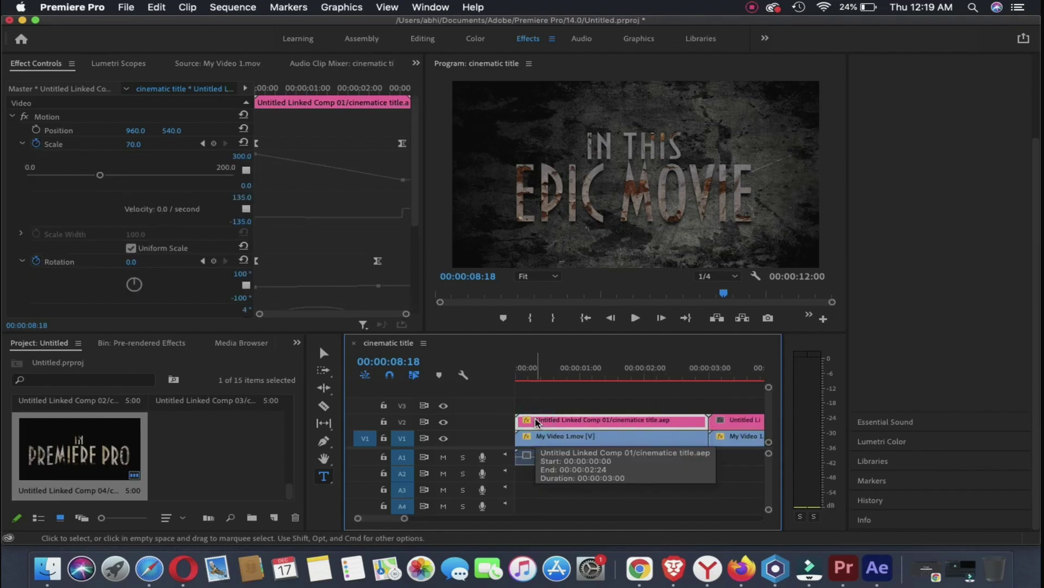
- Copy the first title's Motion effect and paste it onto the RISE AGAIN clip
right_click(42, 124)
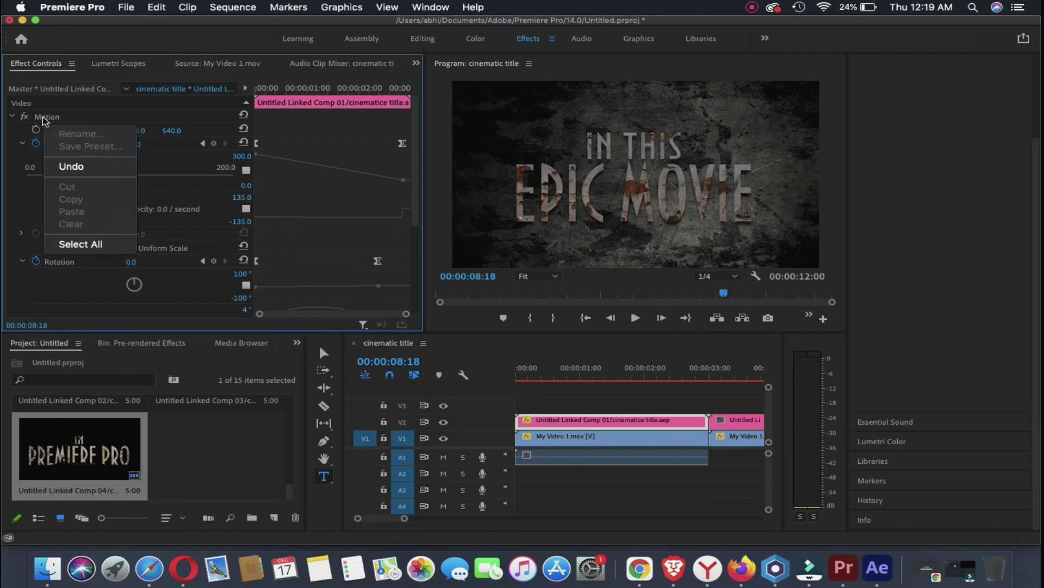
right_click(43, 121)
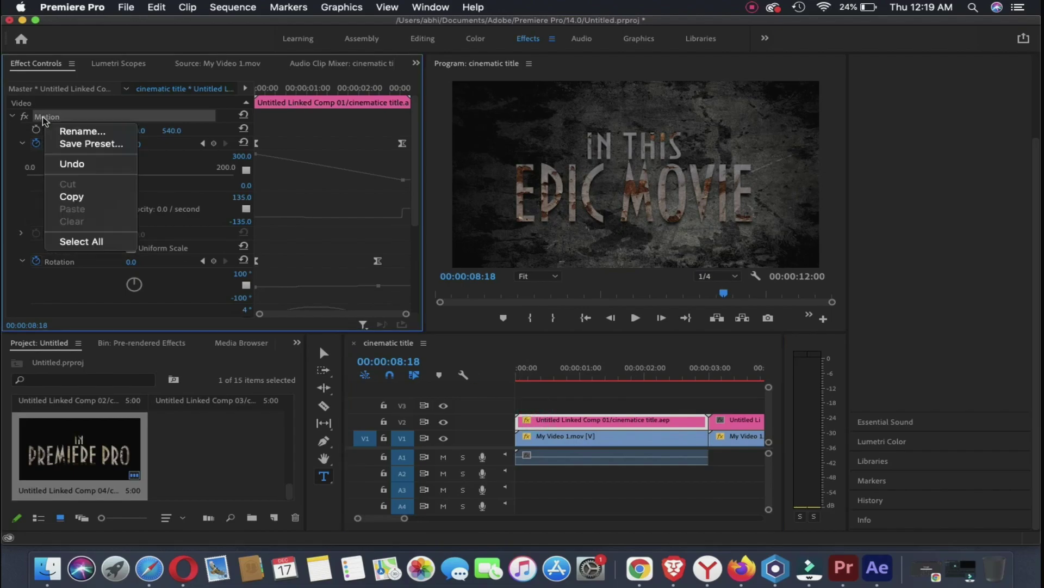
click(65, 196)
scroll(645, 420, down, 3)
click(644, 419)
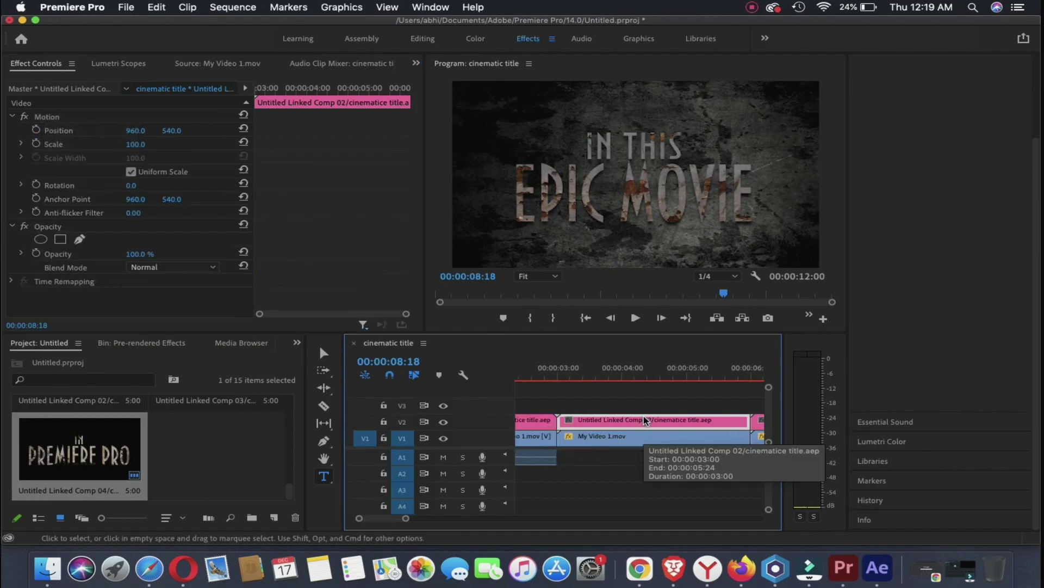
right_click(47, 117)
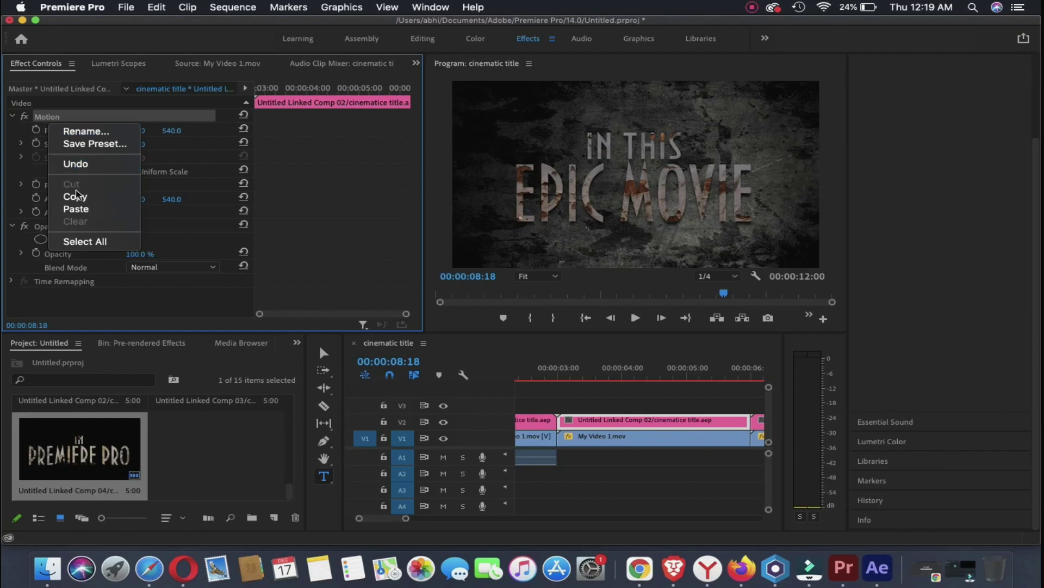
click(75, 209)
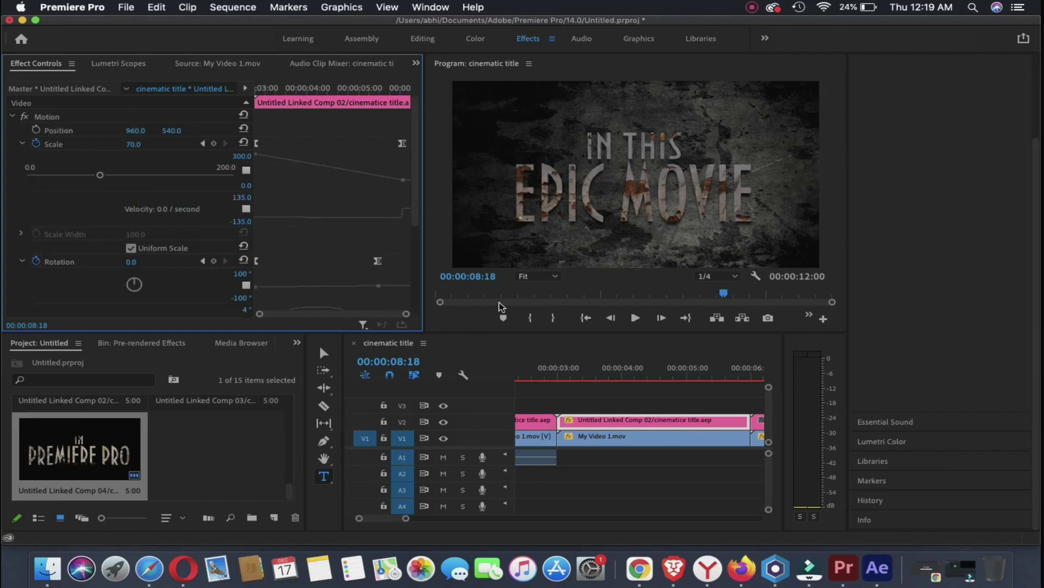
- At the three-second Scale 300 keyframe, begin changing the Rotation value to 7°
scroll(625, 424, left, 5)
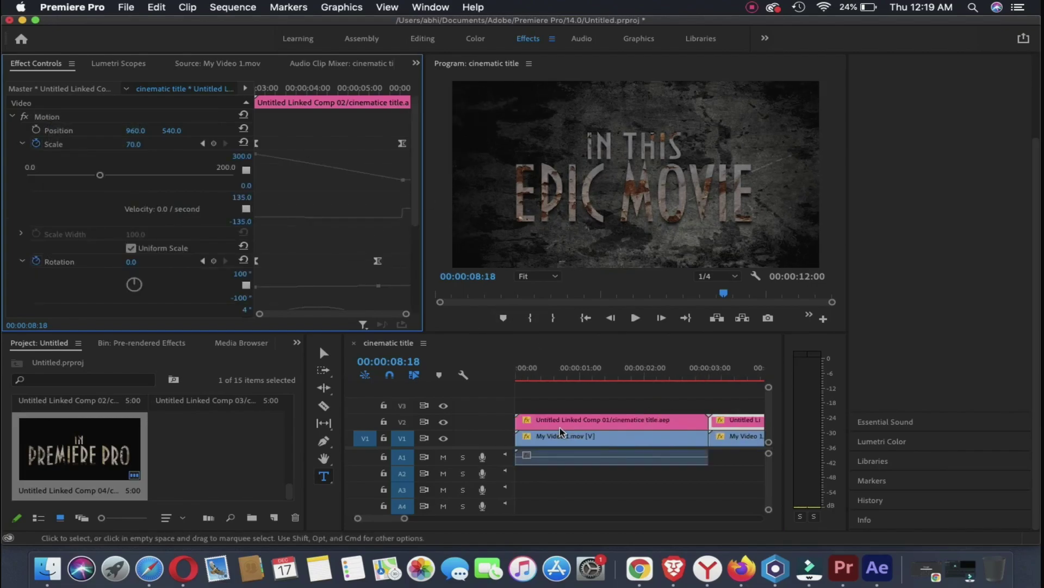
click(715, 374)
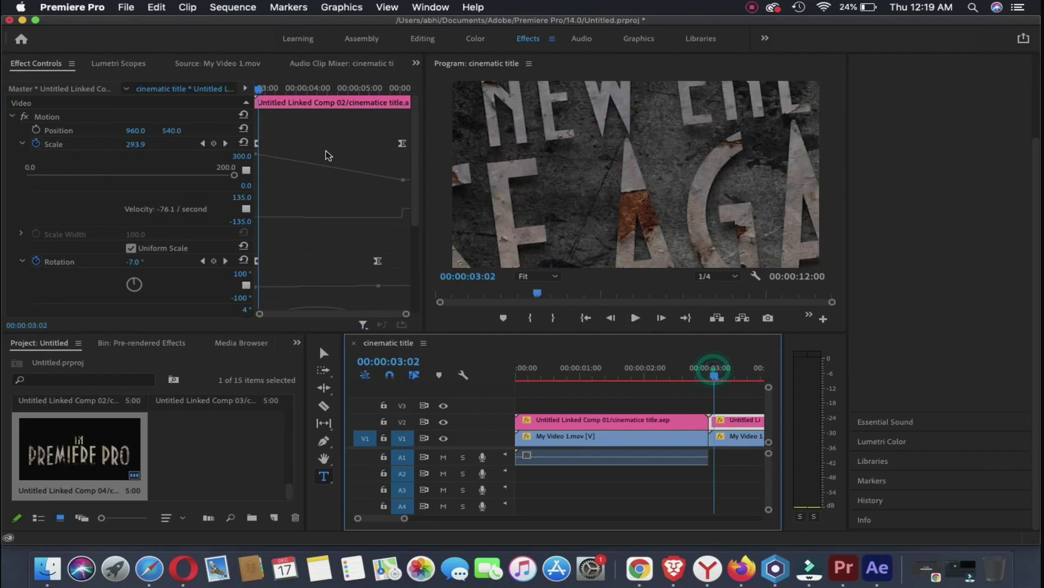
click(257, 92)
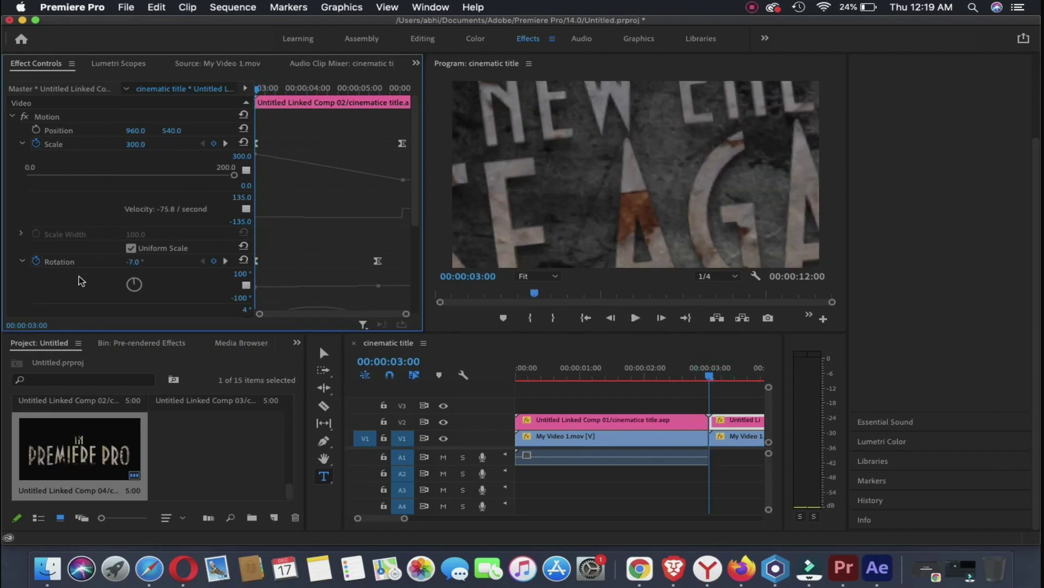
click(133, 261)
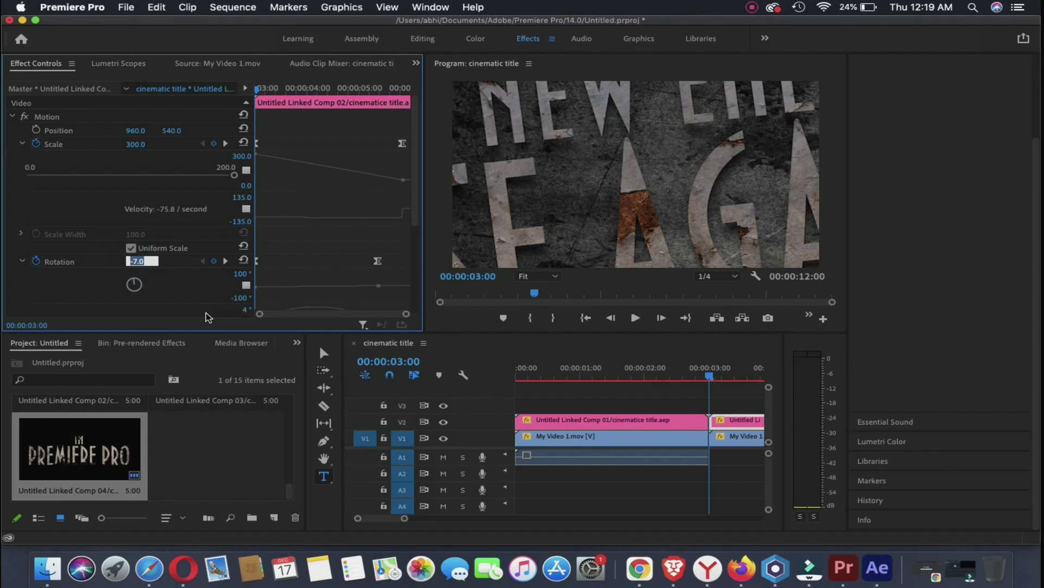
text(7)
- Commit the 7° rotation and paste the Motion keyframes onto the third title clip
key(Return)
scroll(594, 410, down, 5)
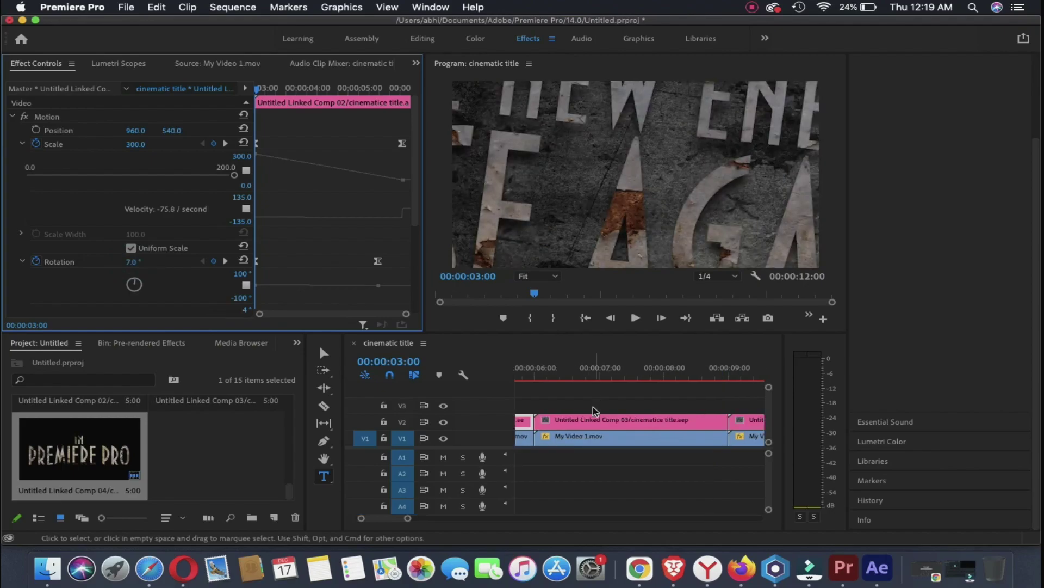
click(595, 421)
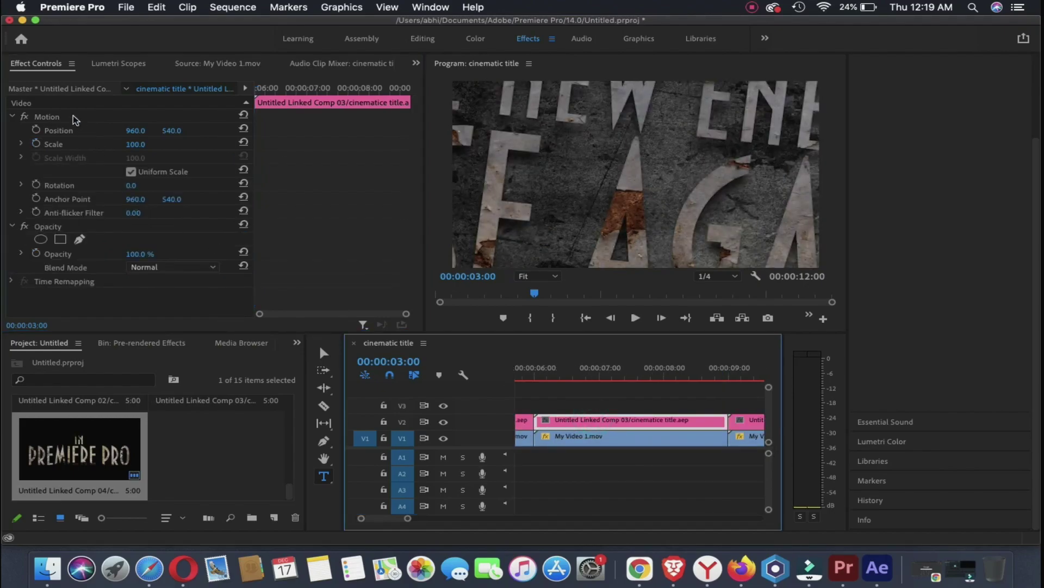
right_click(53, 118)
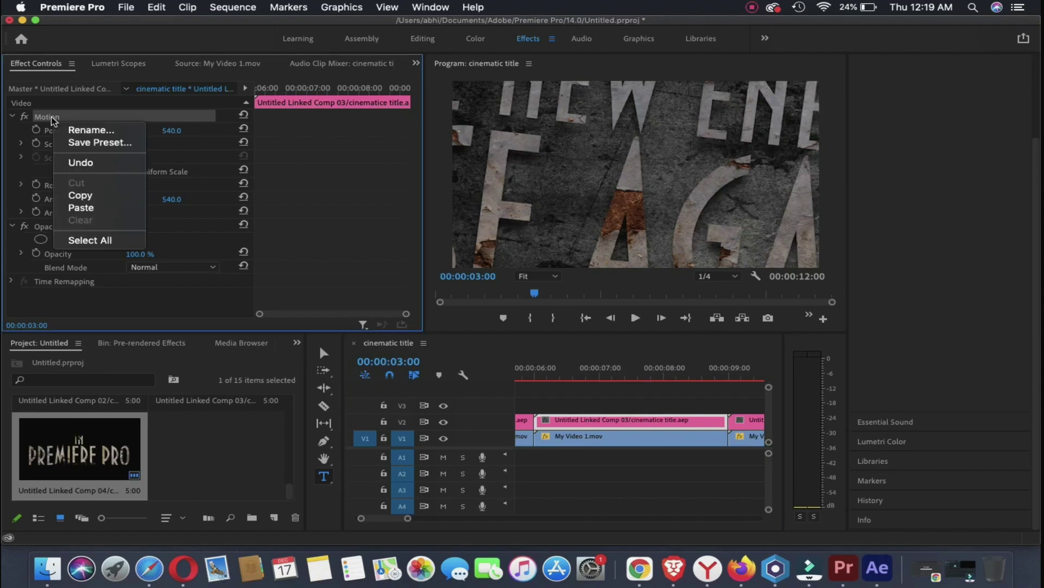
click(78, 207)
click(257, 265)
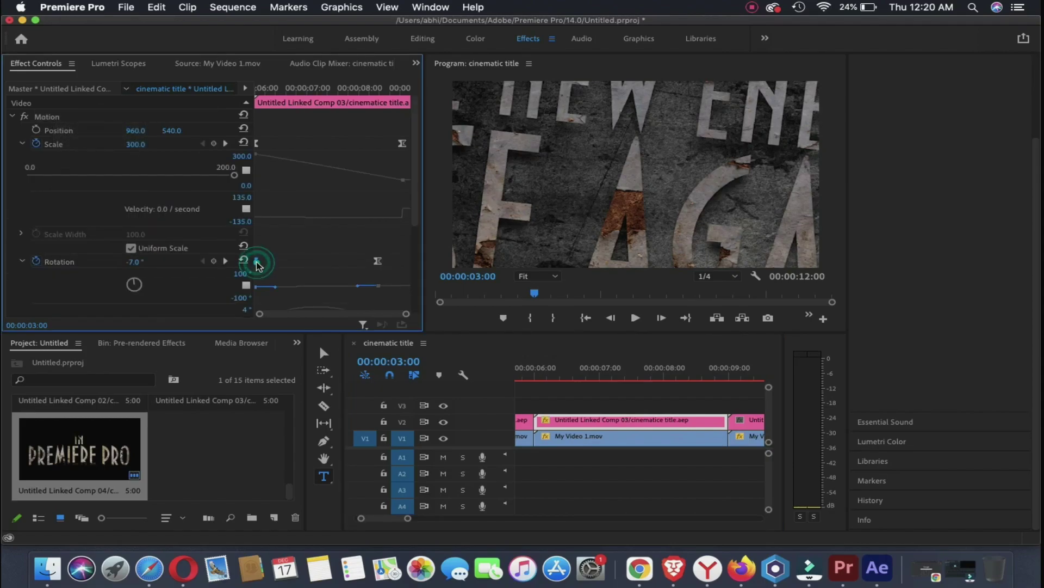
key(Return)
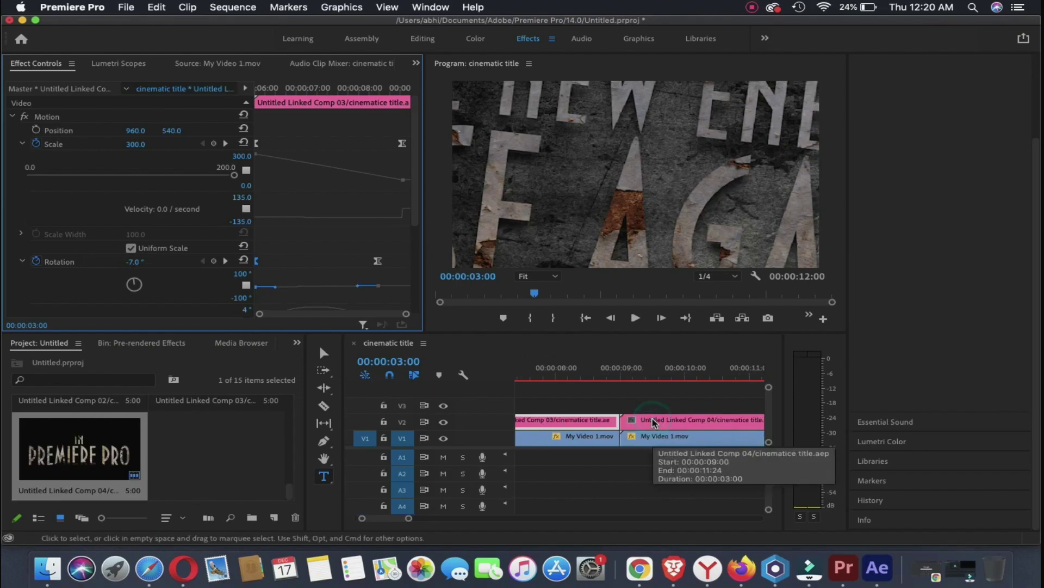
- Paste the same Motion keyframes onto the fourth title clip and preview the IN THIS EPIC MOVIE frame
scroll(681, 419, right, 3)
click(681, 419)
click(47, 121)
right_click(47, 120)
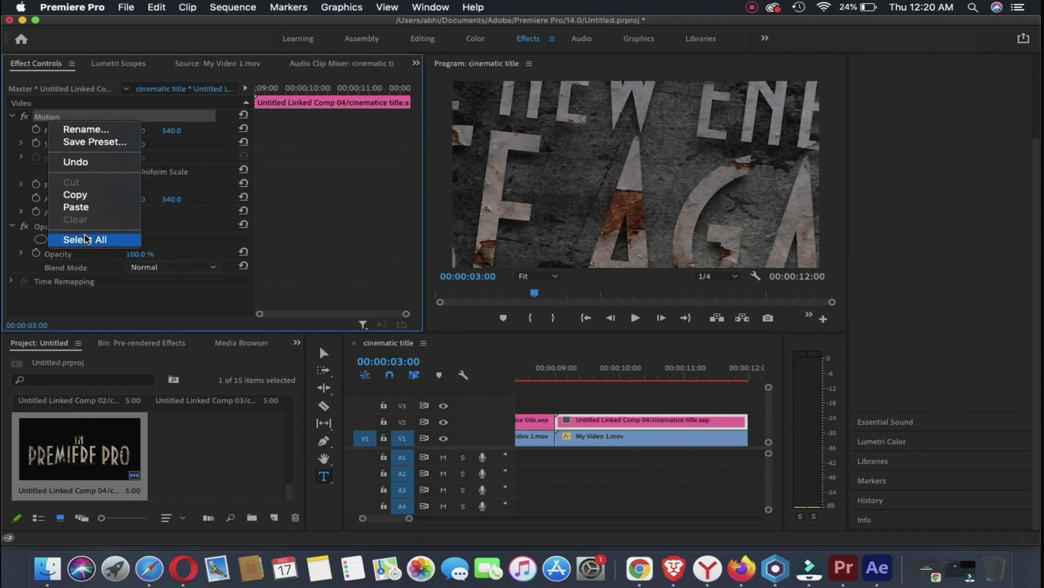
click(95, 206)
click(134, 262)
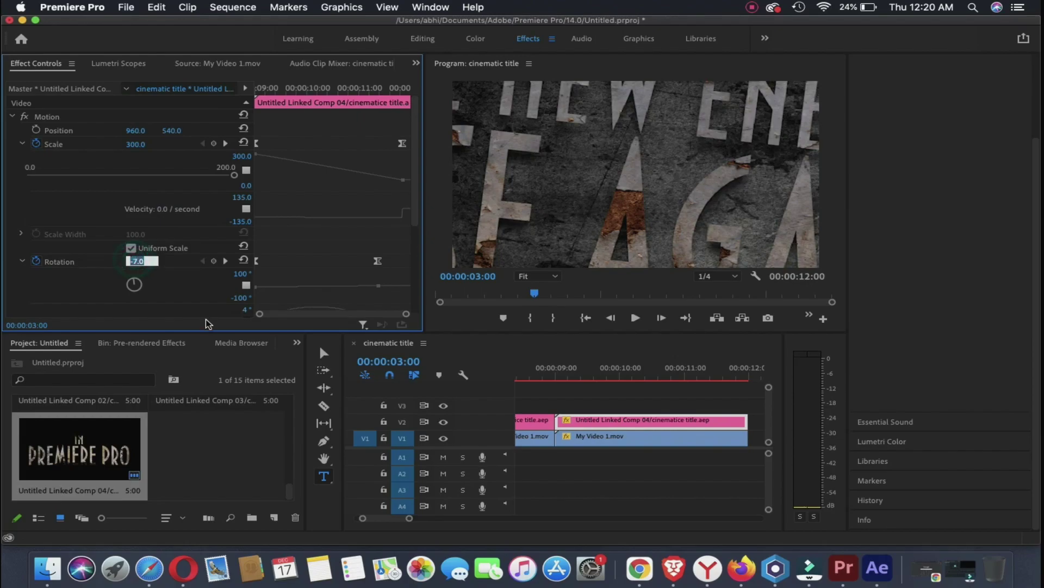
click(136, 264)
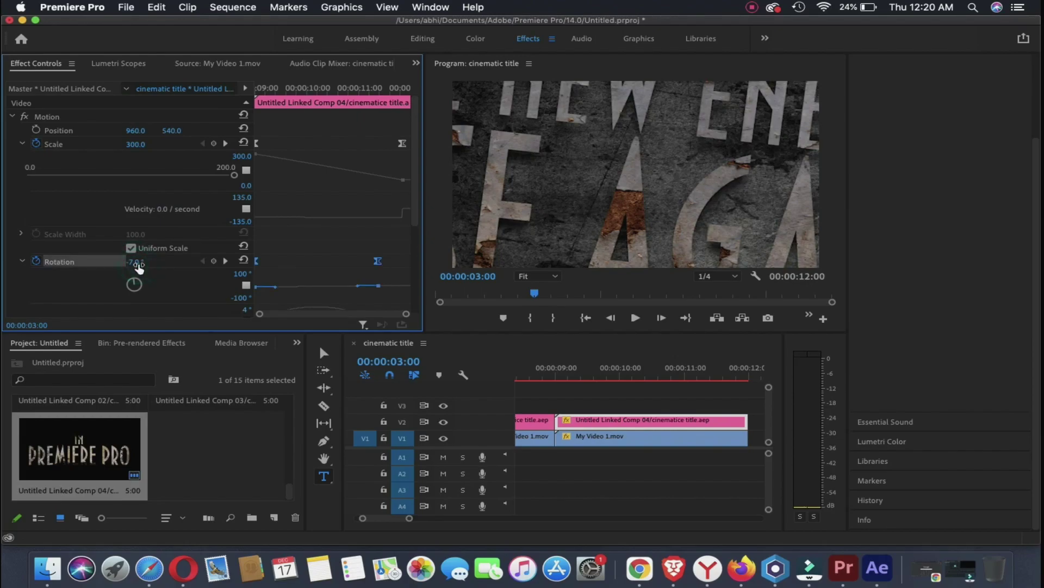
click(560, 427)
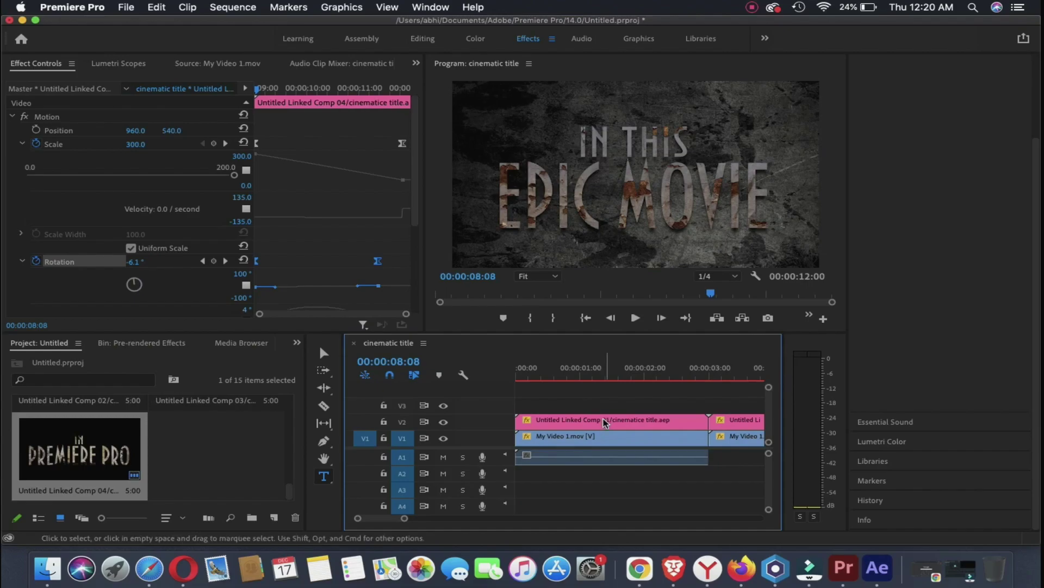
- Place Background.jpg from the Project panel on V3 above the titles
scroll(210, 454, down, 3)
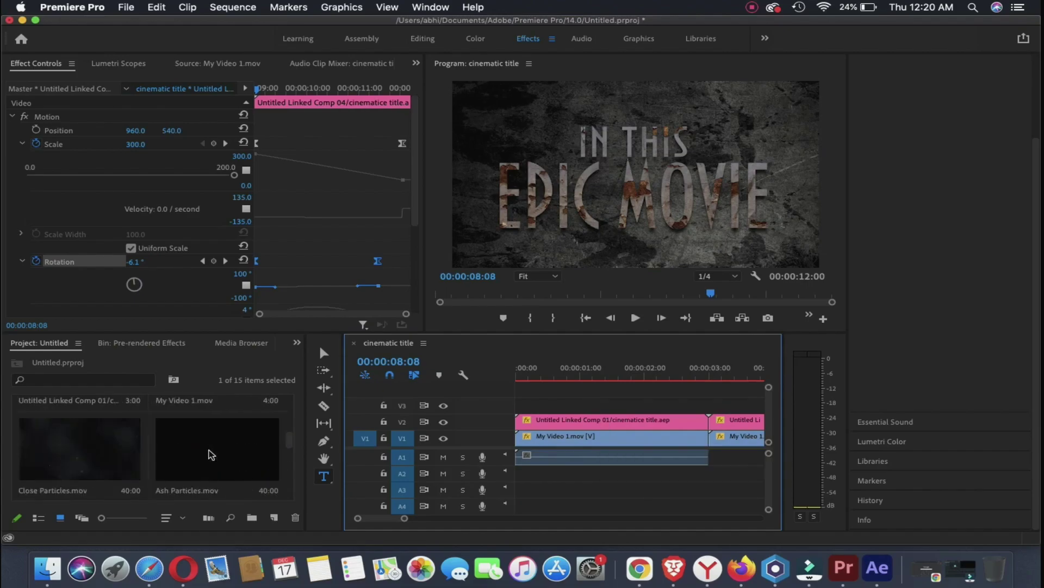
scroll(210, 454, up, 3)
scroll(211, 455, up, 3)
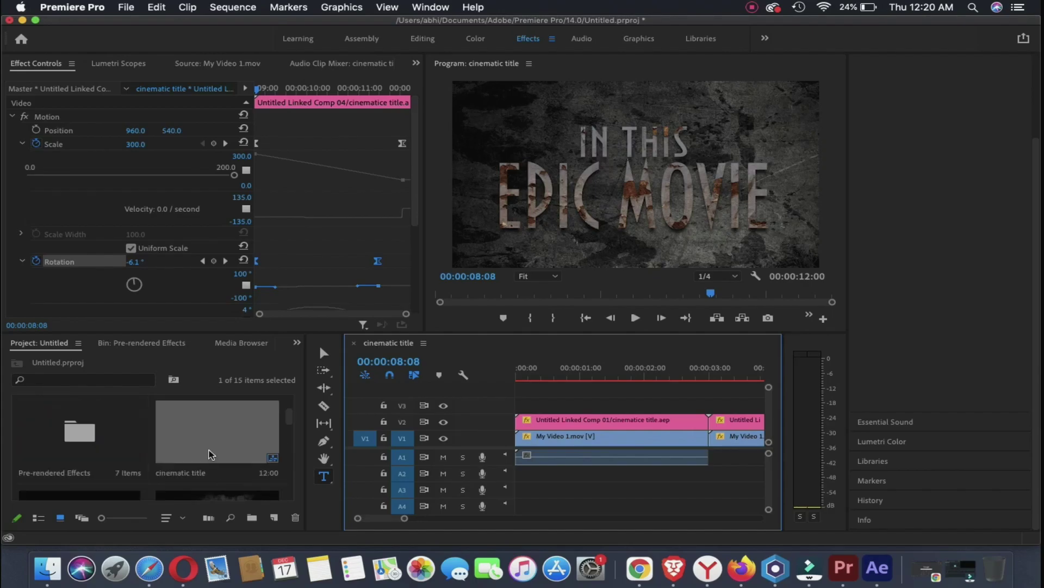
scroll(210, 453, down, 3)
scroll(210, 453, up, 3)
scroll(210, 453, down, 3)
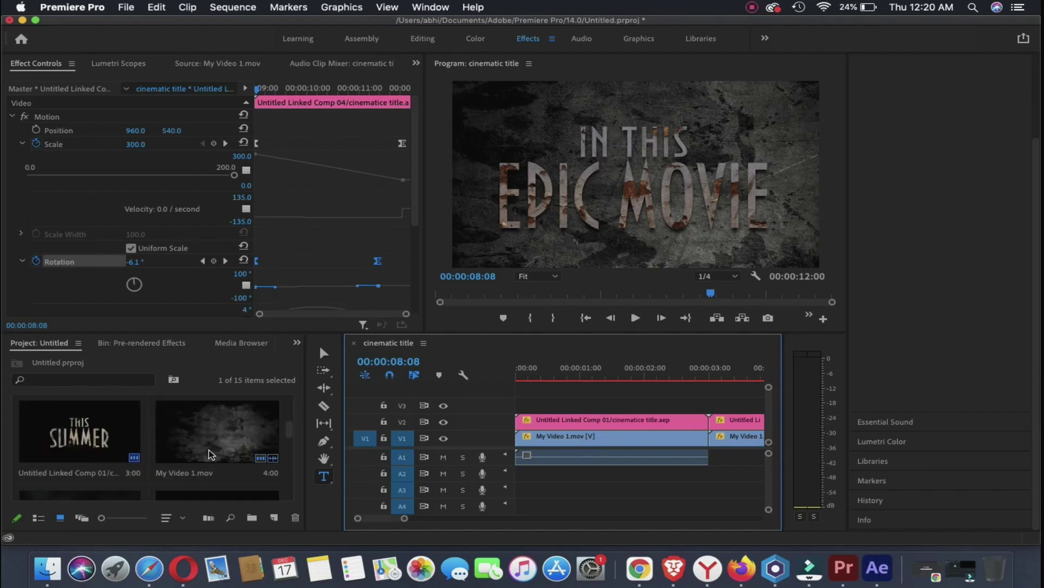
scroll(164, 435, up, 4)
click(82, 430)
drag(83, 429, 521, 405)
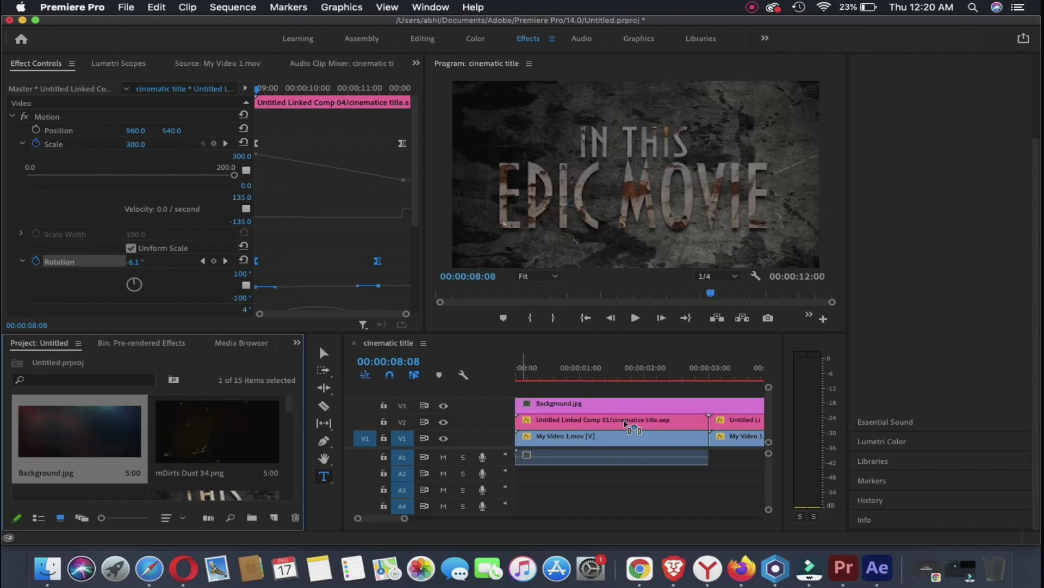
- Set Background.jpg to 90% opacity with Screen blending and stretch it across the whole sequence
click(148, 254)
text(90)
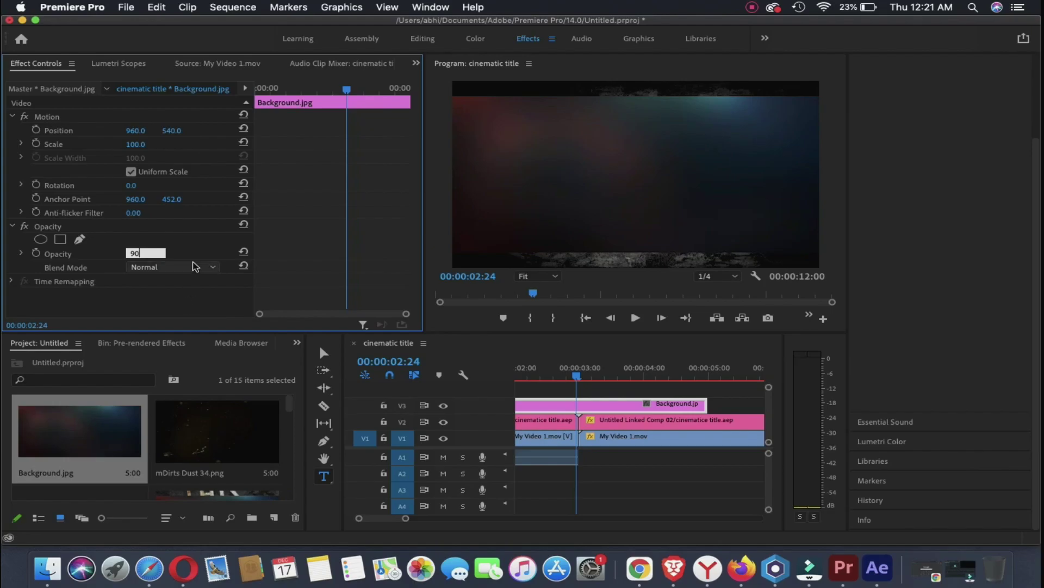
click(193, 266)
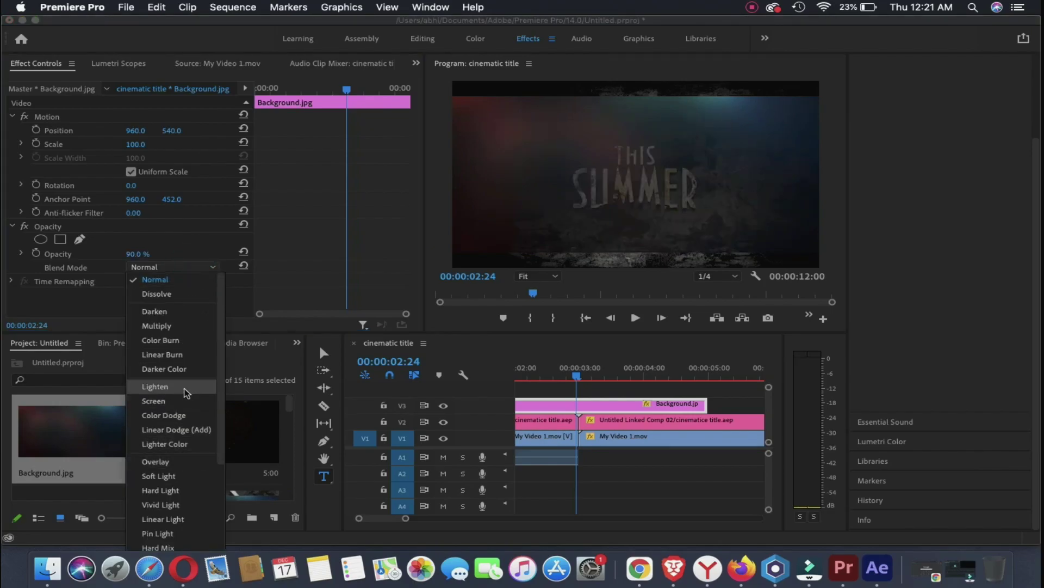
click(182, 401)
scroll(571, 404, right, 3)
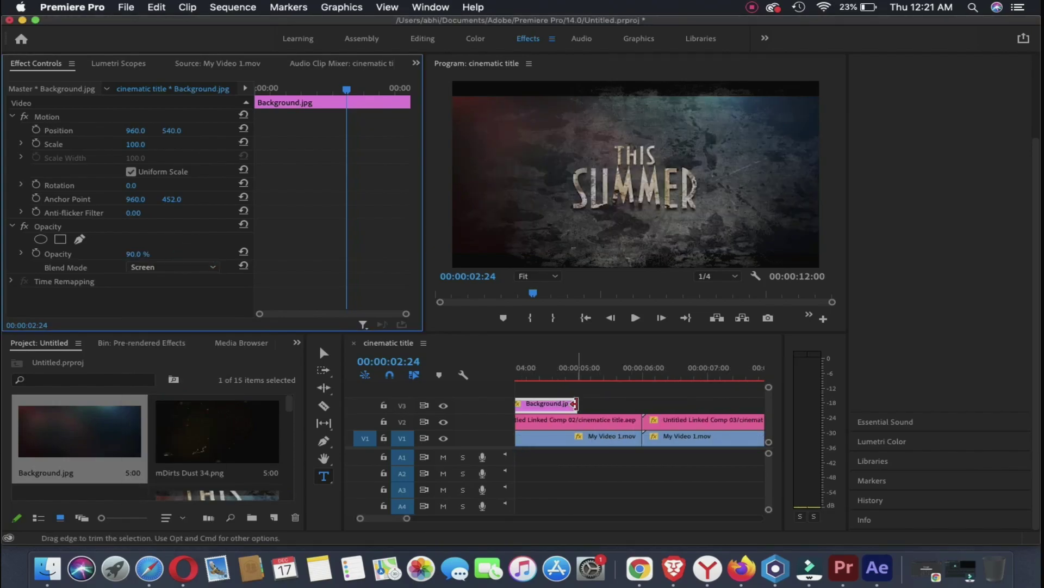
drag(575, 403, 707, 403)
click(216, 439)
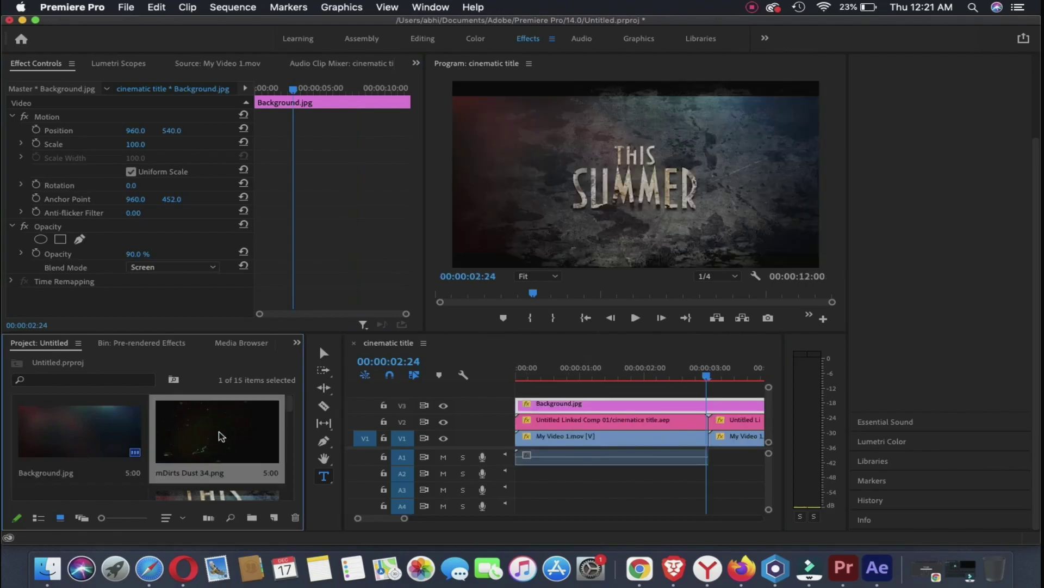
- Put mDirts Dust 34.png on V4 in Screen mode at 80% opacity, extended to 00:00:12:11
mouse_move(561, 384)
mouse_down()
mouse_move(519, 392)
mouse_move(587, 399)
mouse_up()
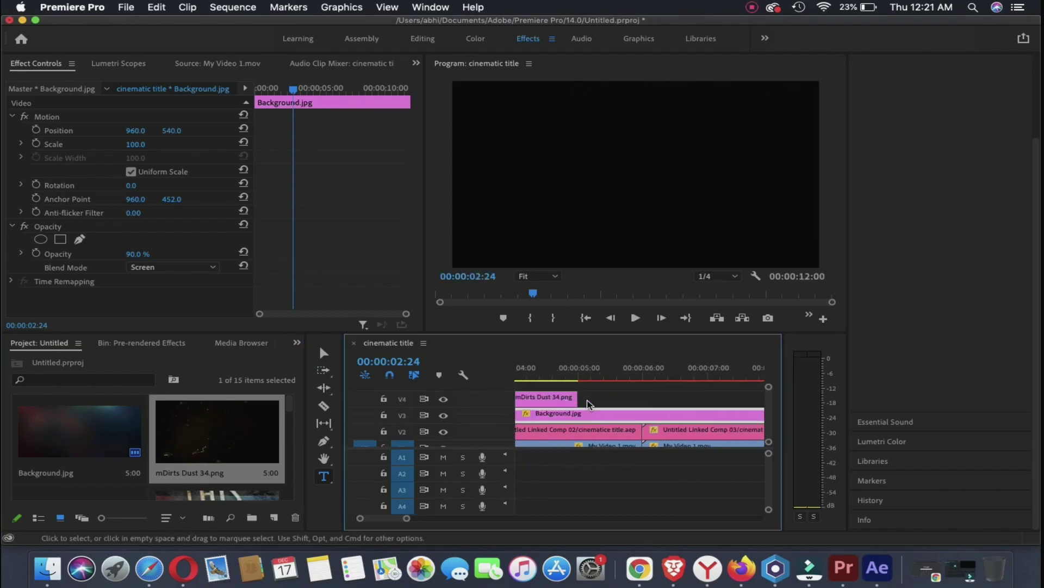
click(148, 267)
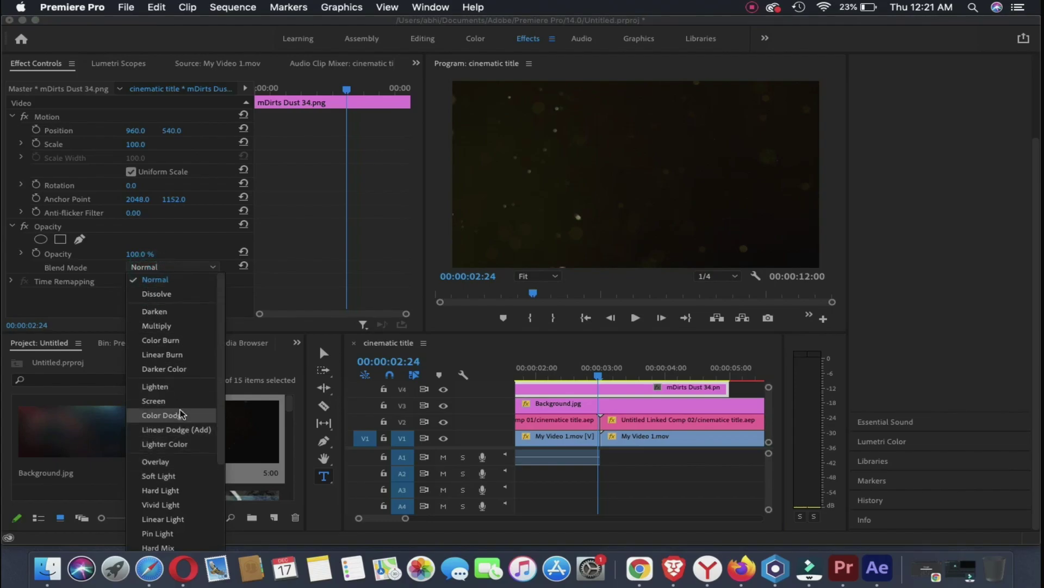
click(179, 400)
click(135, 254)
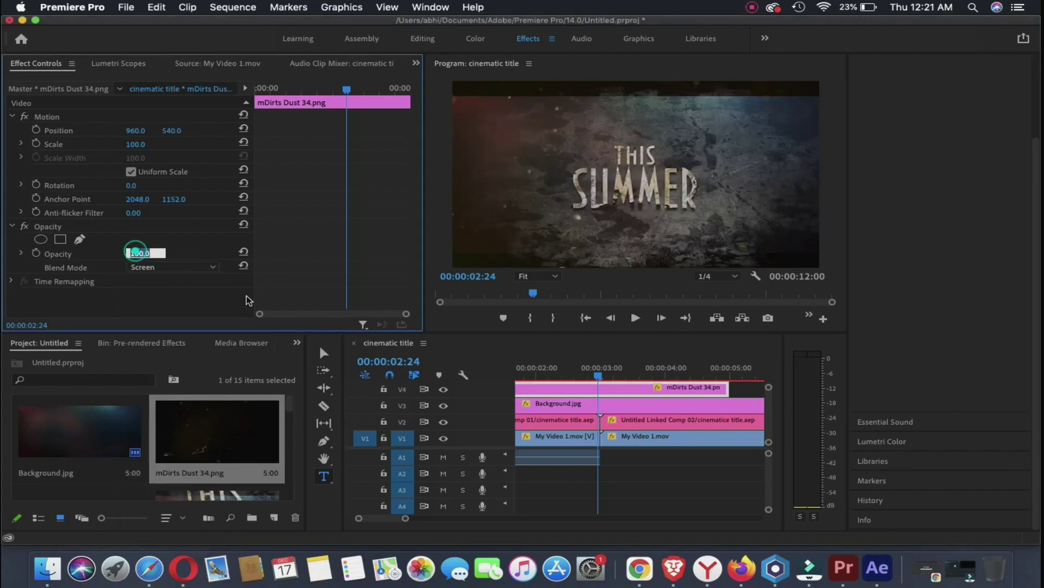
text(80)
key(Return)
scroll(688, 399, down, 3)
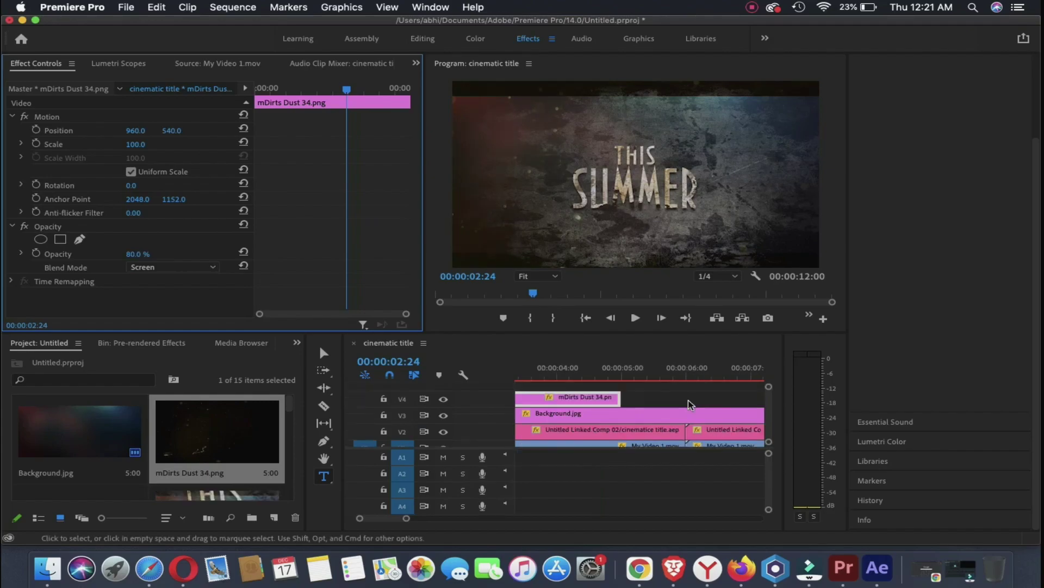
click(621, 397)
drag(621, 397, 767, 395)
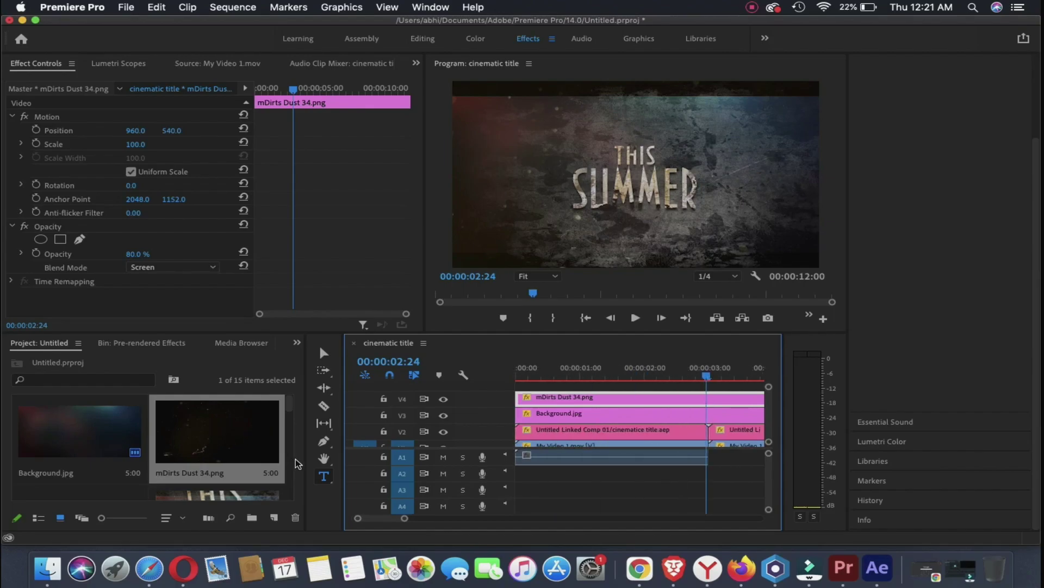
drag(292, 402, 295, 453)
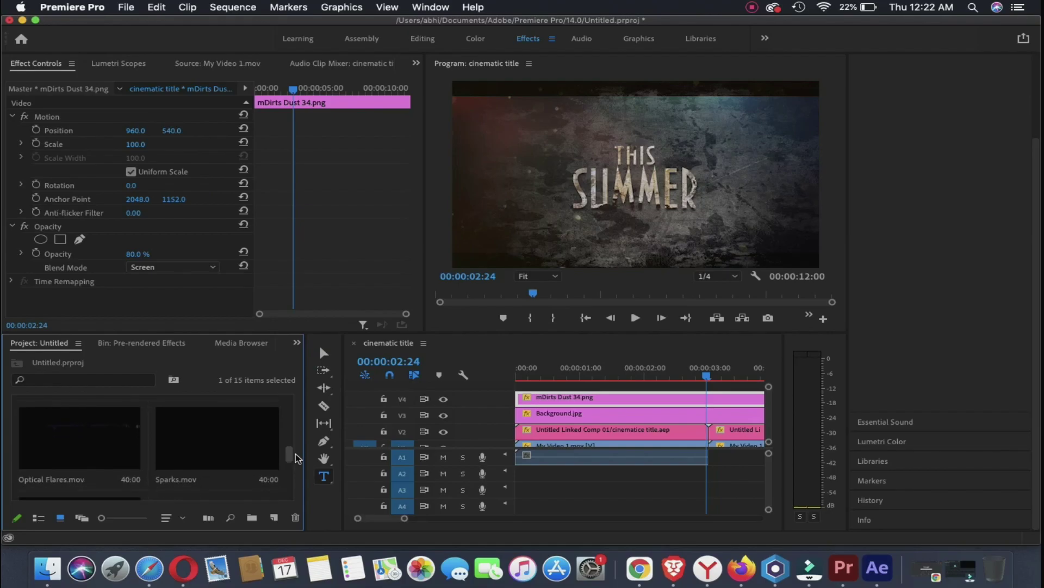
- Add Optical Flares.mov on a new top track and set its blend mode to Screen
drag(80, 443, 554, 390)
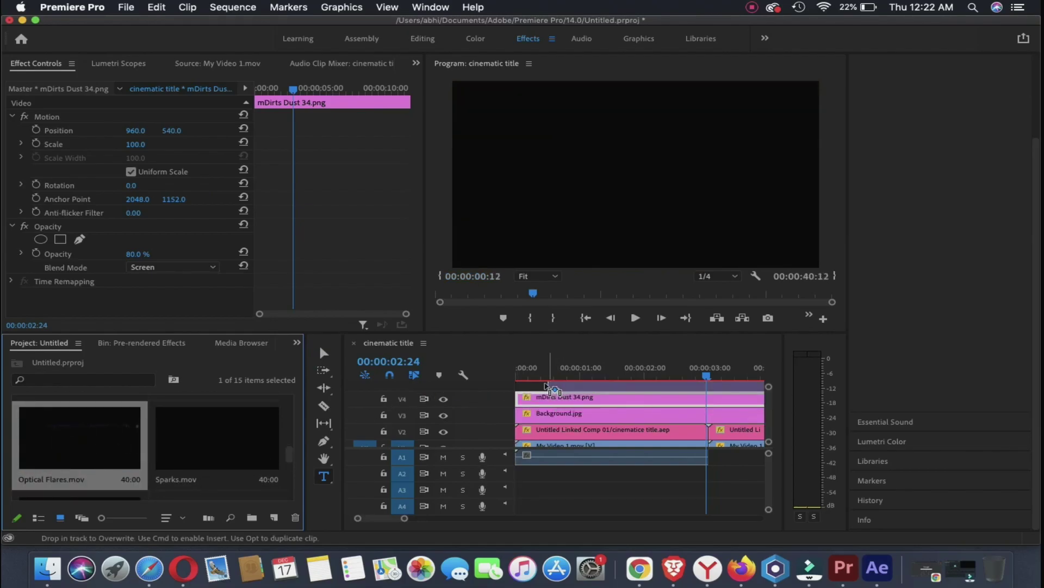
drag(548, 388, 525, 389)
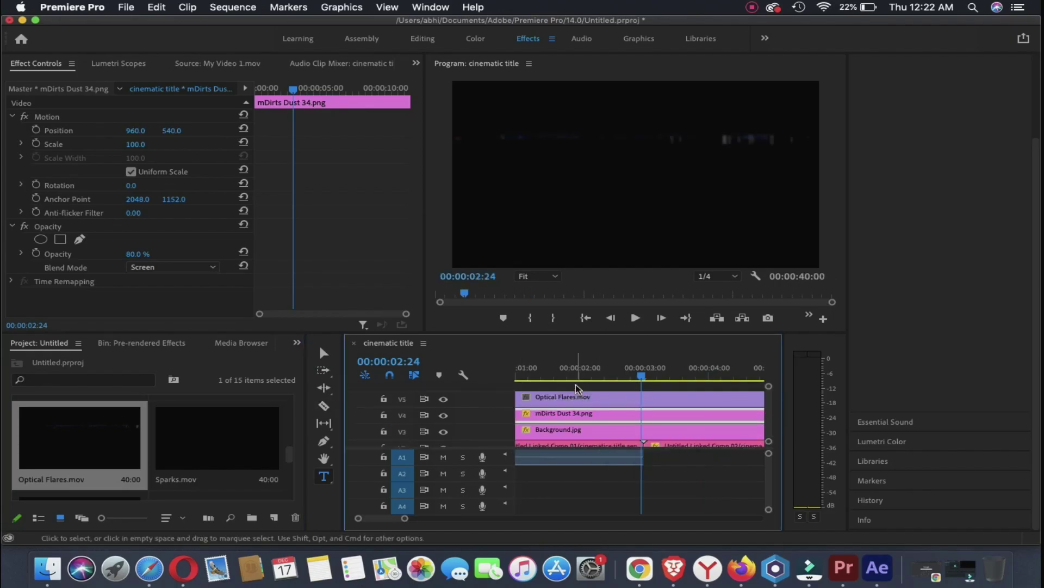
click(579, 401)
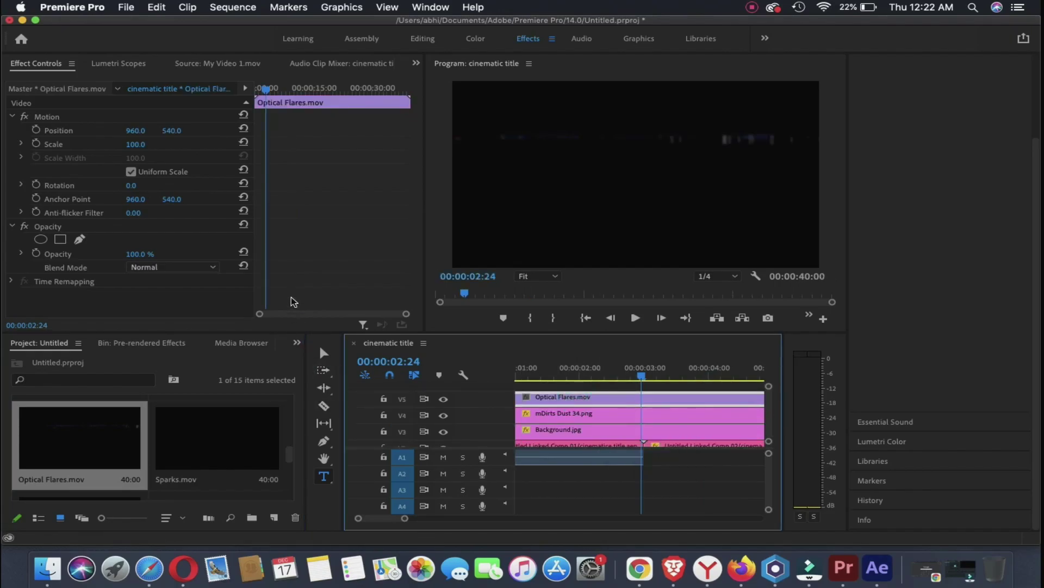
click(165, 265)
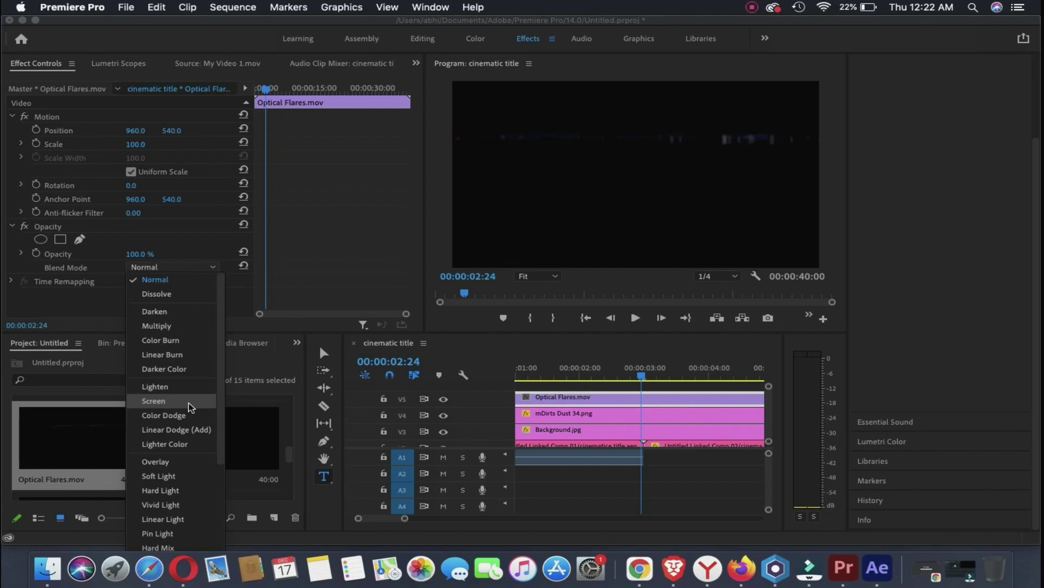
click(163, 400)
- Add Sparks.mov on another new top track at the sequence start, also Screen-blended
drag(206, 452, 578, 380)
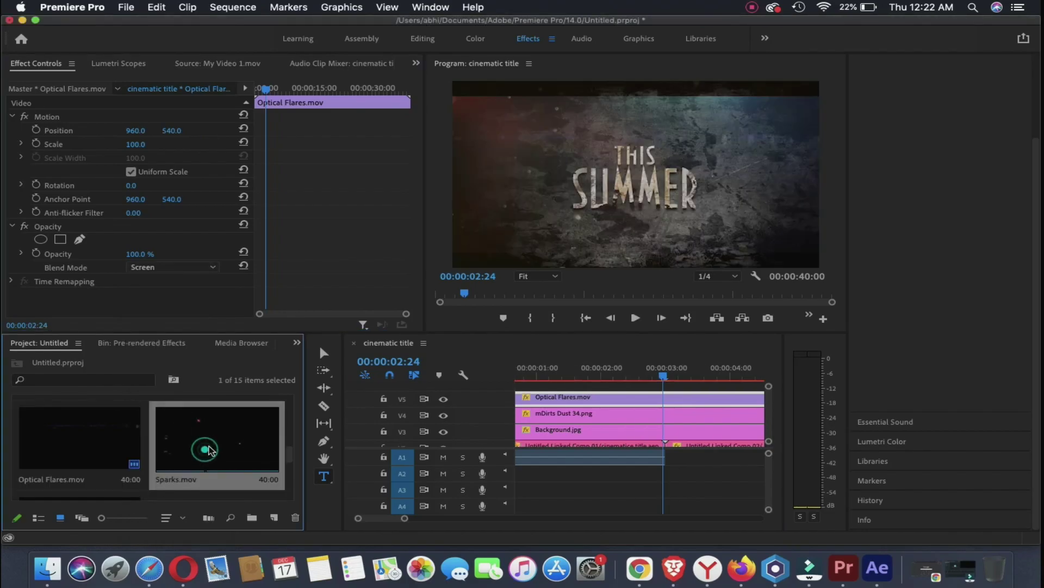
drag(579, 381, 518, 389)
click(563, 397)
click(202, 268)
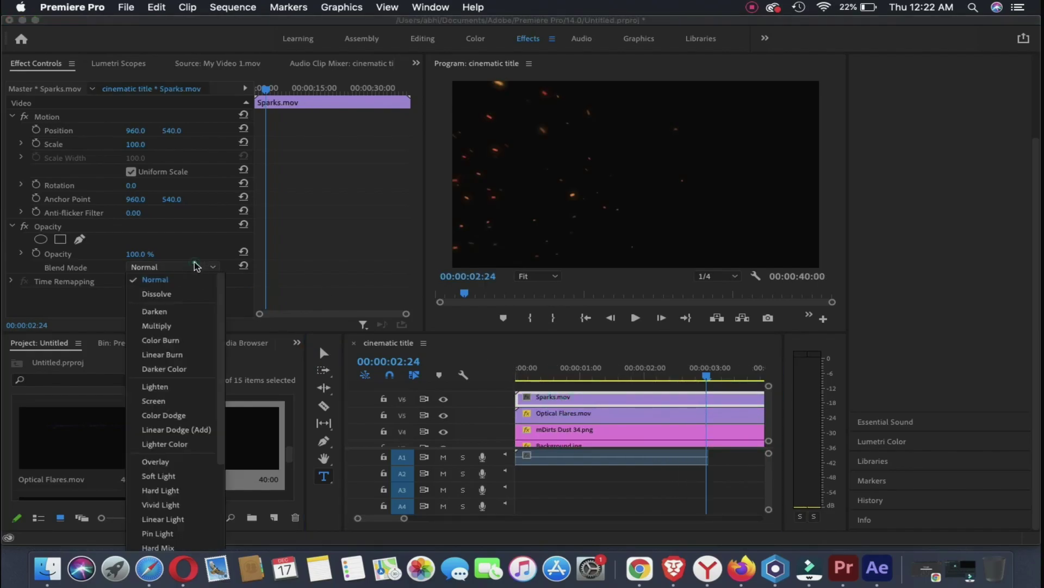
click(183, 399)
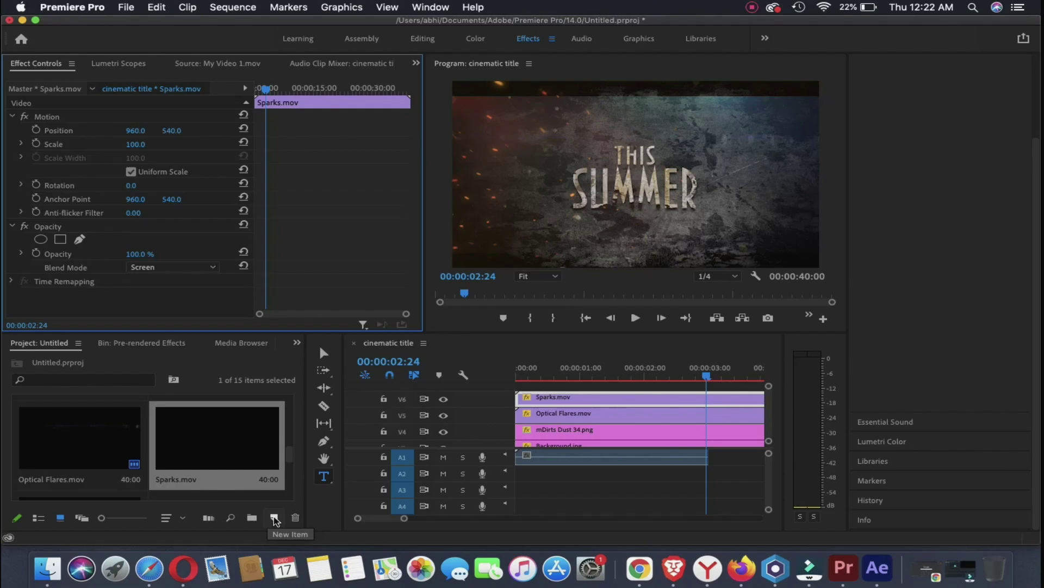
- Create a 1920×1080 adjustment layer and place it on the top track at the timeline start
click(275, 518)
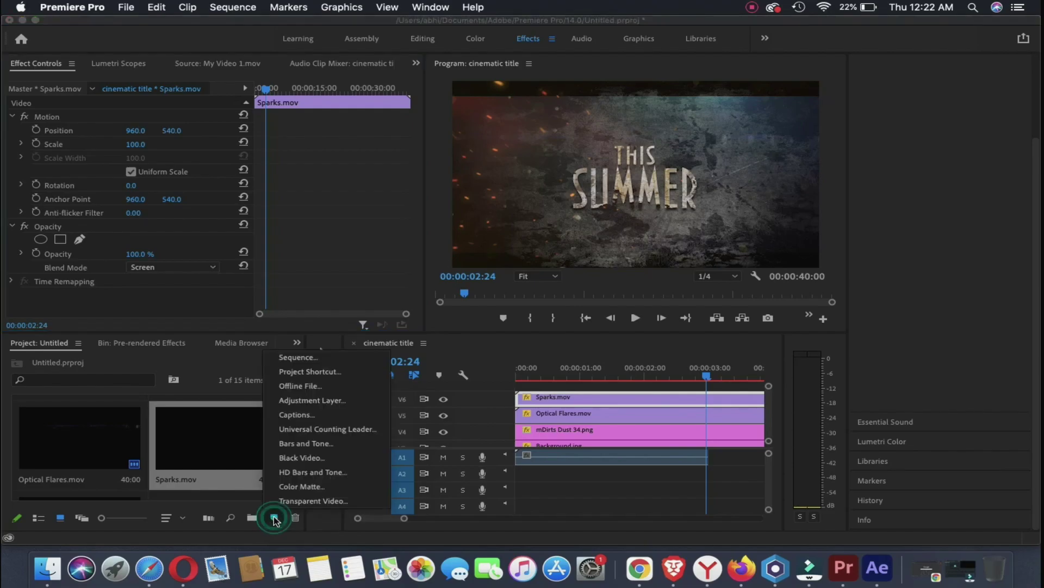
click(311, 401)
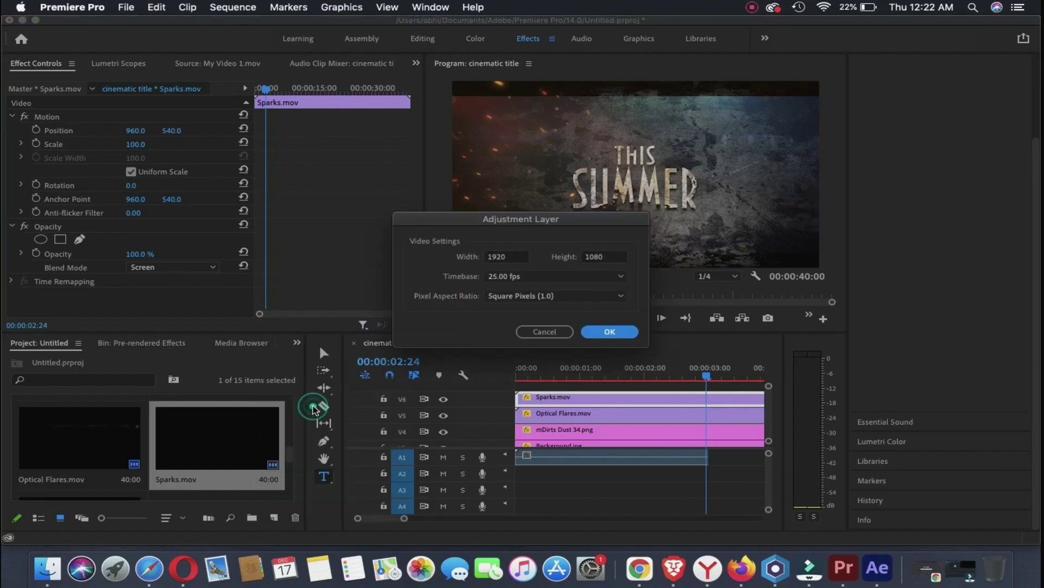
click(609, 332)
mouse_move(192, 464)
mouse_down()
mouse_move(530, 387)
mouse_move(518, 384)
mouse_up()
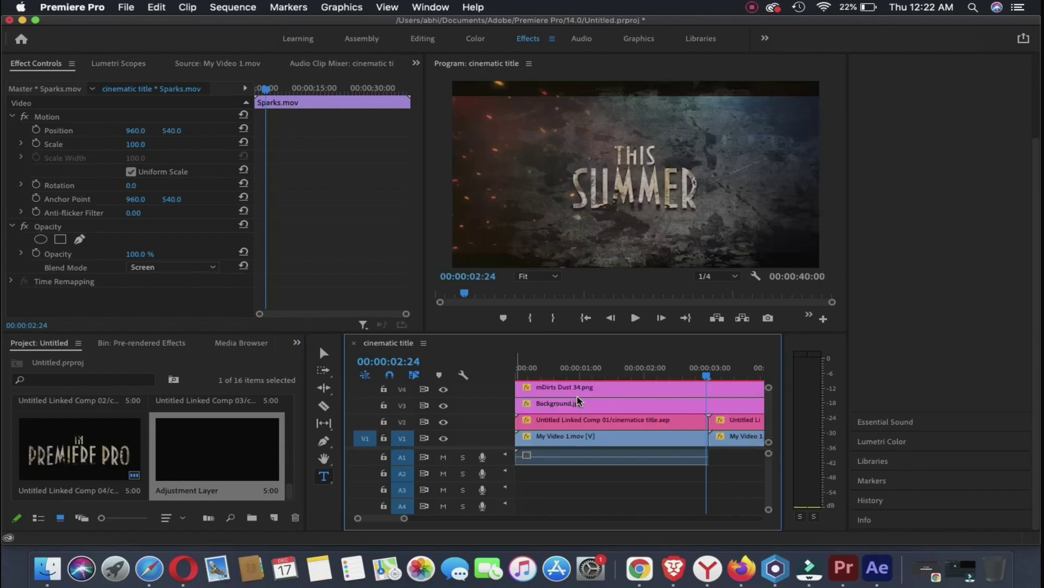
- Set the adjustment layer to Multiply blend mode at 70% opacity
click(578, 398)
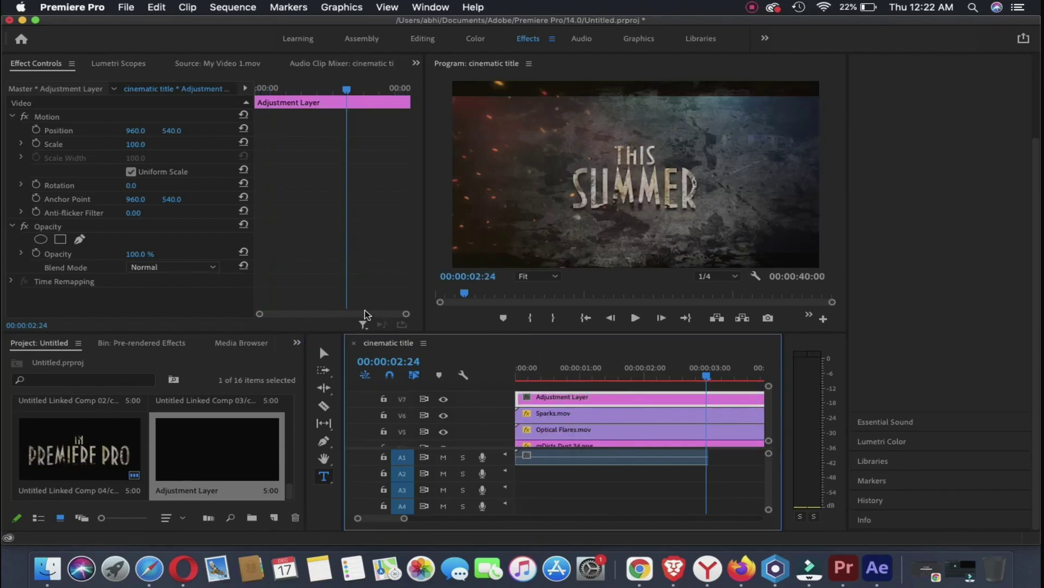
click(183, 268)
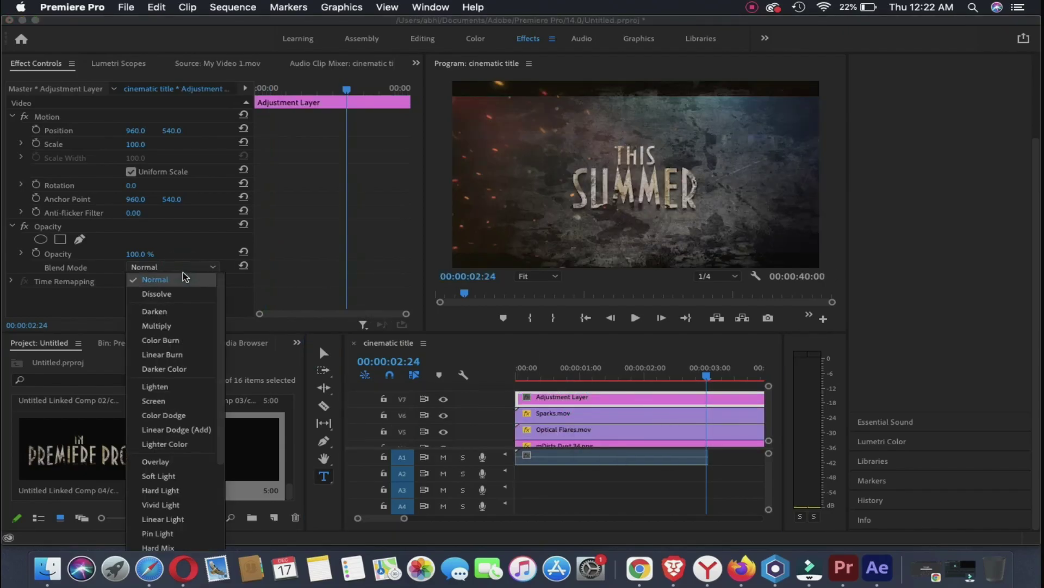
click(157, 326)
click(136, 253)
text(70)
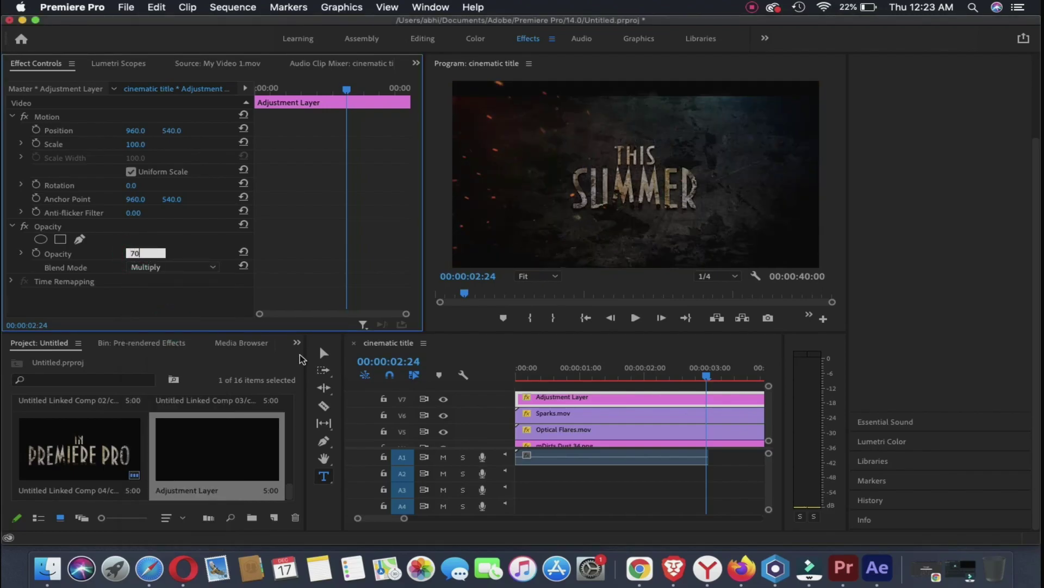
click(300, 359)
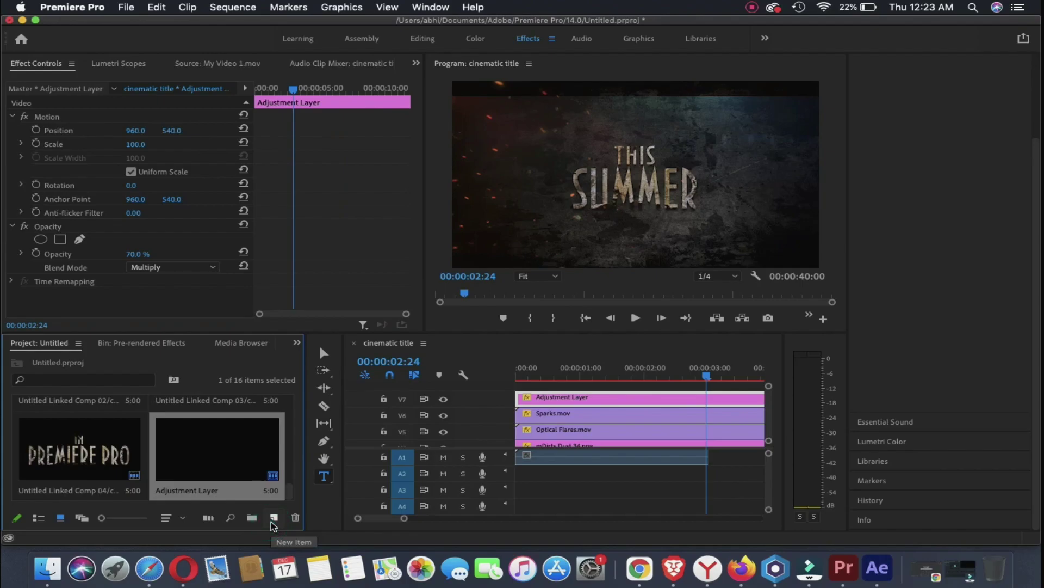
- Add a second adjustment layer on V8 and lengthen it
click(272, 521)
click(310, 427)
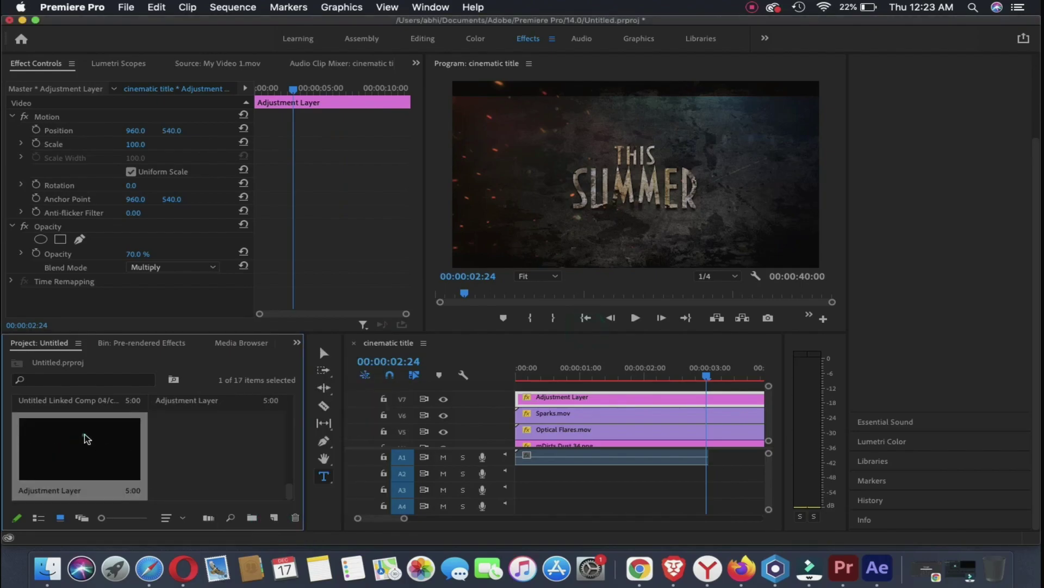
mouse_move(87, 437)
mouse_down()
mouse_move(588, 406)
mouse_move(518, 387)
mouse_up()
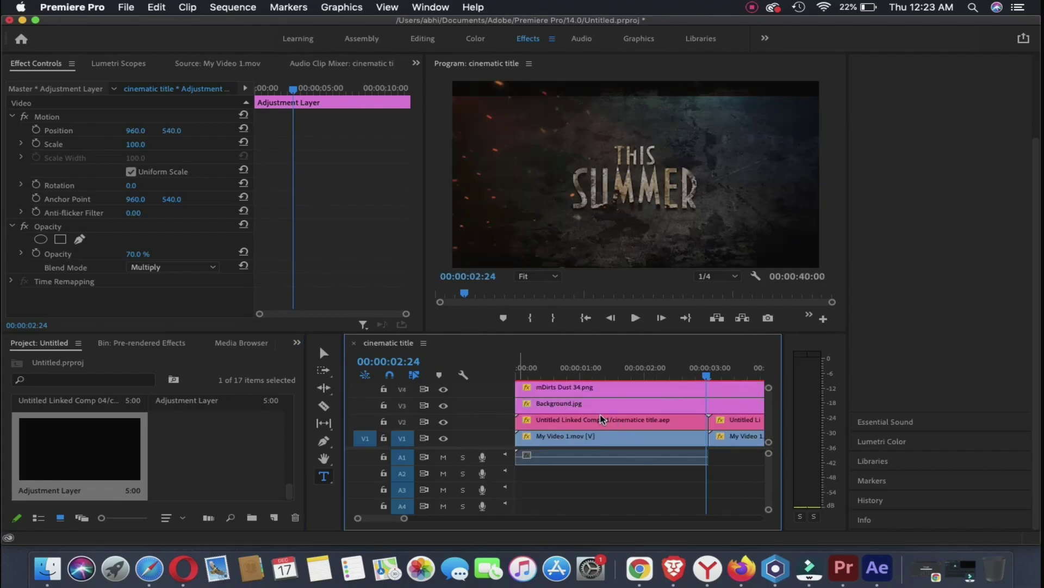
scroll(599, 414, down, 4)
mouse_move(599, 398)
mouse_down()
mouse_move(805, 390)
mouse_move(592, 401)
mouse_up()
click(592, 401)
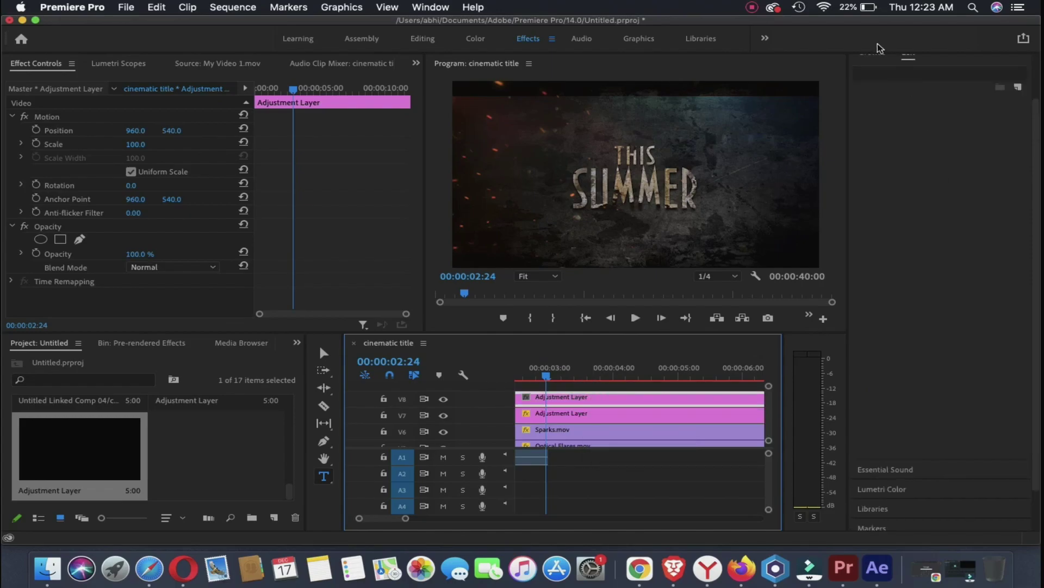
- Apply a Crop effect to the V8 adjustment layer with Top and Bottom at 10%
scroll(882, 66, up, 2)
click(872, 61)
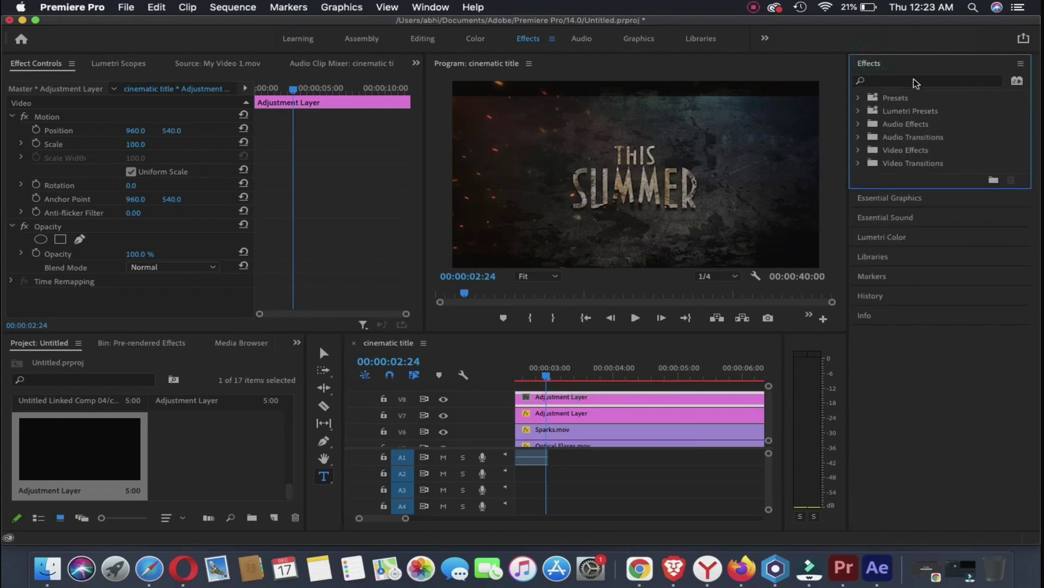
click(914, 79)
text(crop)
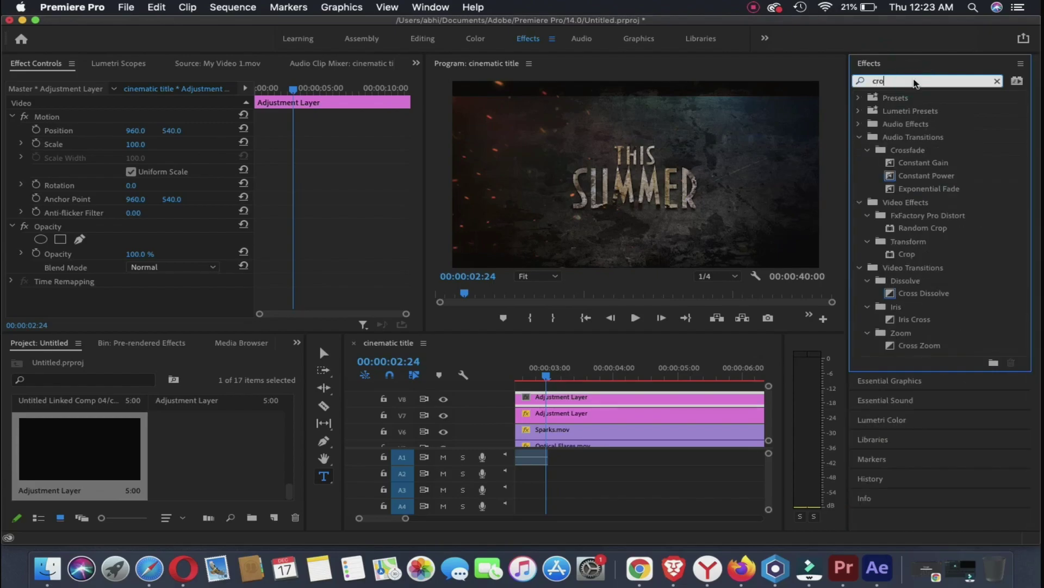
drag(917, 200, 597, 402)
scroll(134, 253, down, 4)
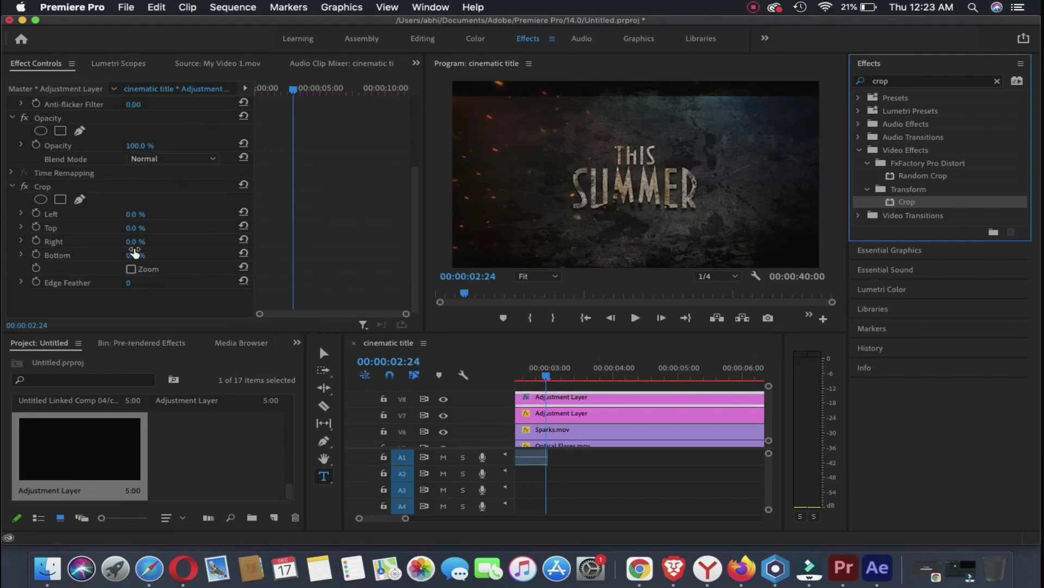
click(132, 229)
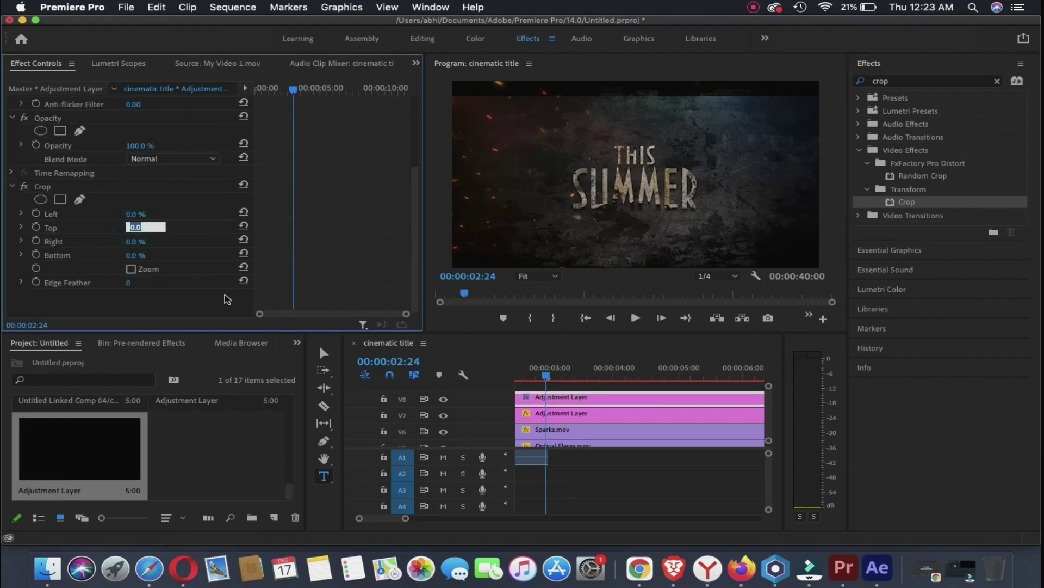
text(10)
key(Return)
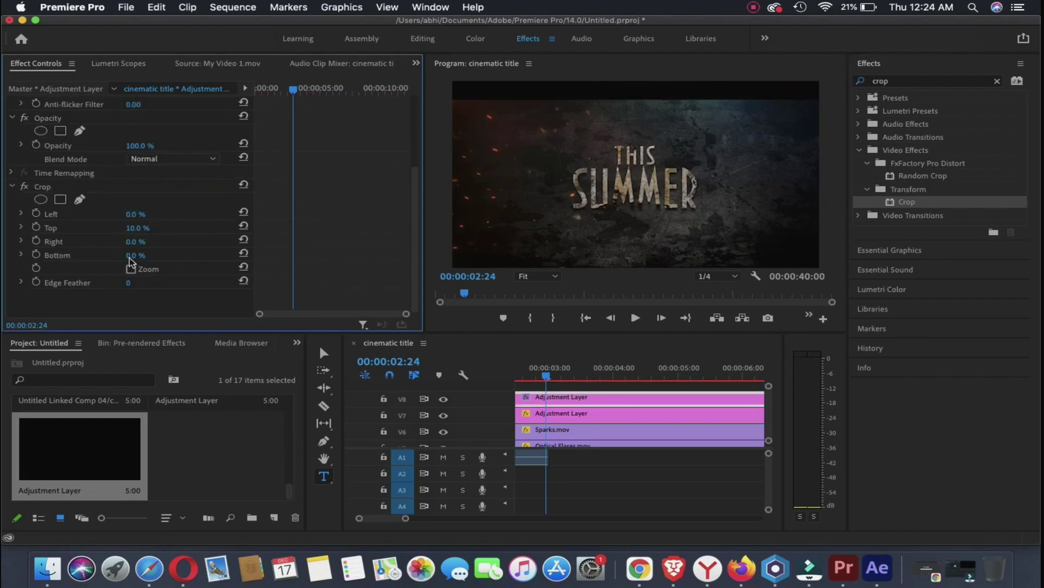
click(130, 256)
text(10)
key(Return)
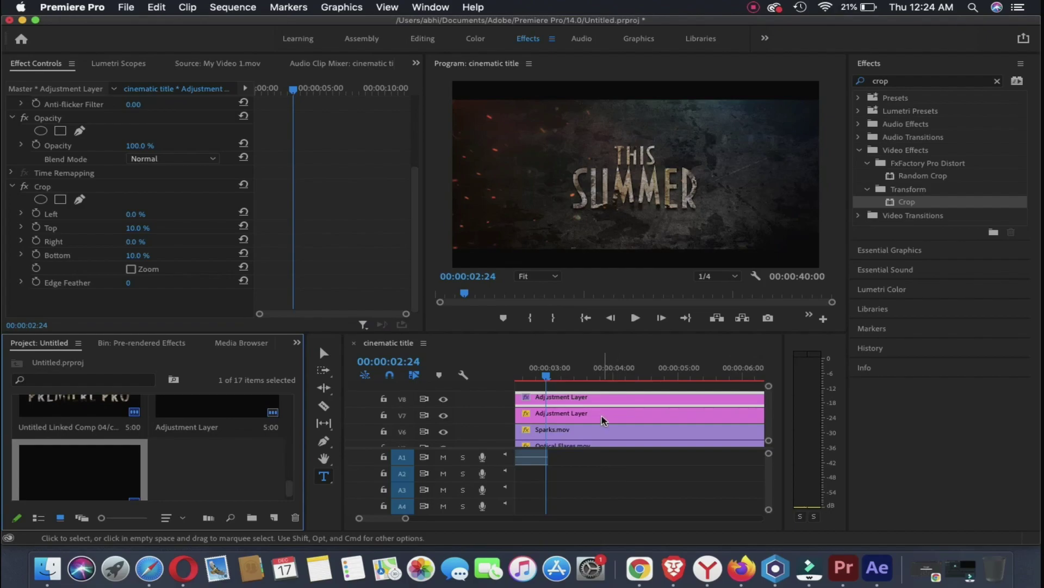
scroll(603, 420, up, 1)
- Place Ash Particles.mov on V9 and set its blend mode to Screen
scroll(206, 425, down, 2)
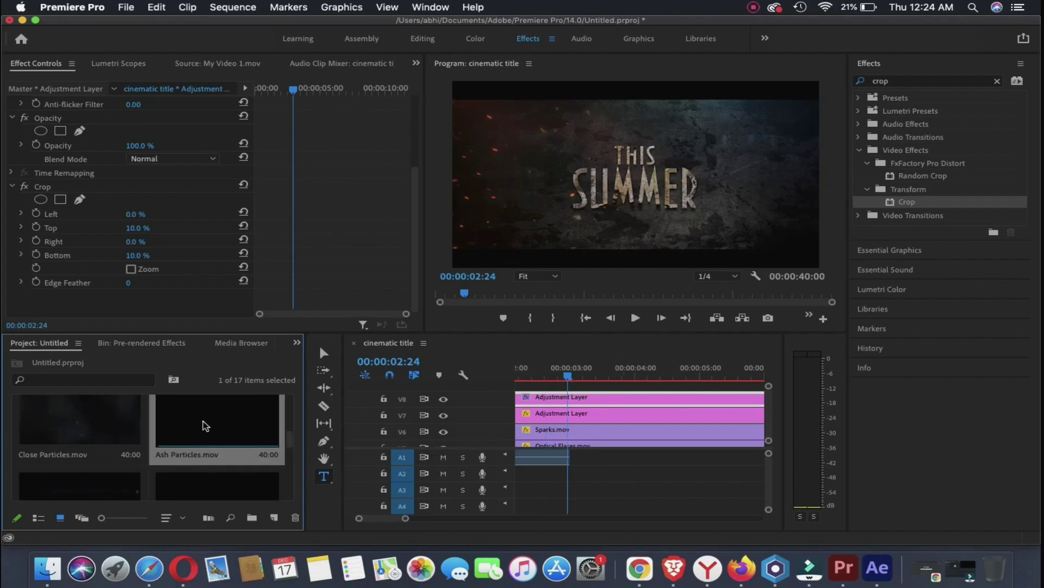
mouse_move(206, 426)
mouse_down()
mouse_move(540, 386)
mouse_move(518, 389)
mouse_up()
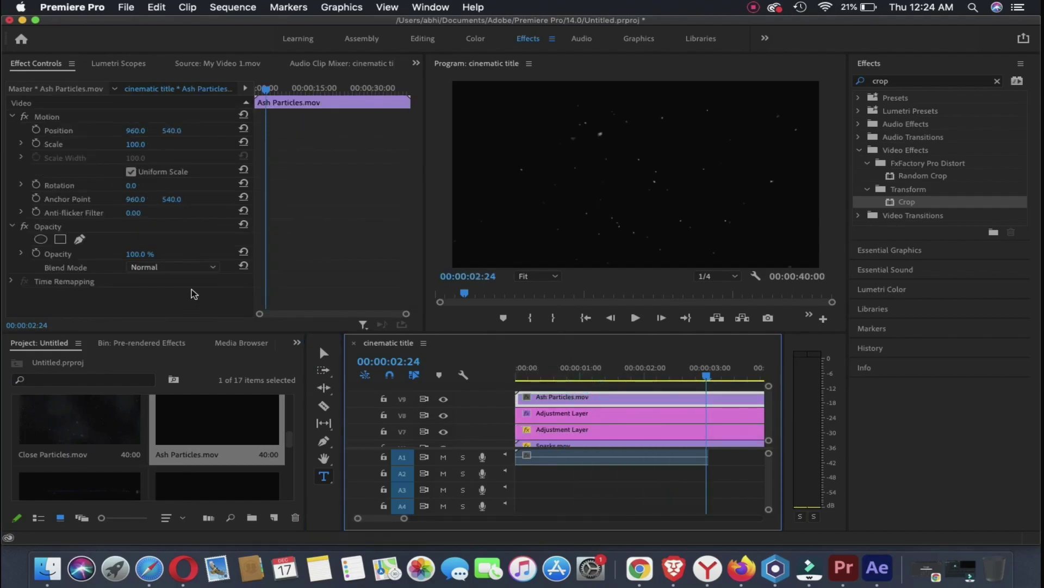
click(193, 268)
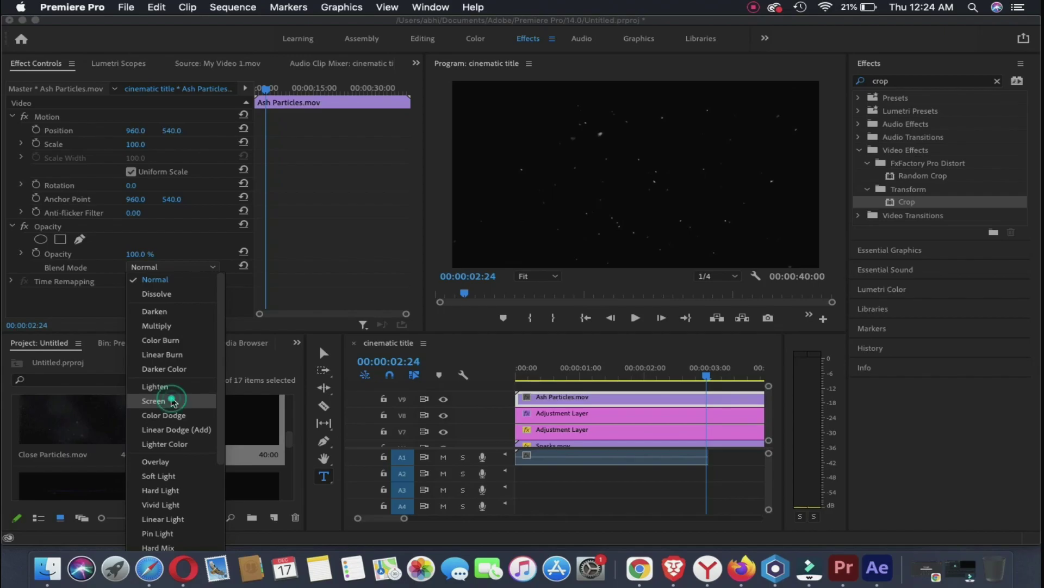
click(172, 401)
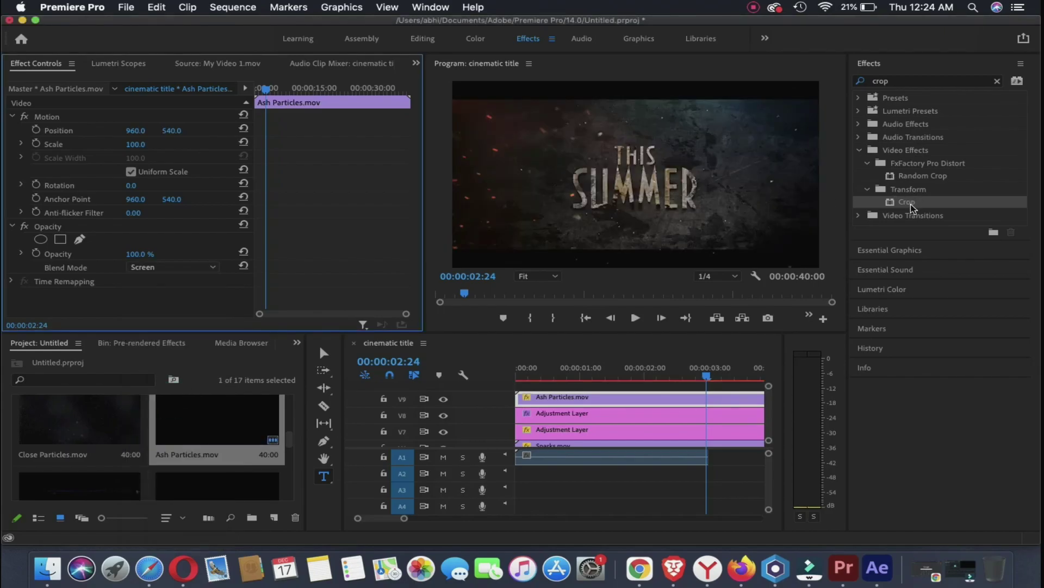
- Apply Crop to the Ash Particles clip with Top and Bottom at 10%
drag(913, 202, 611, 400)
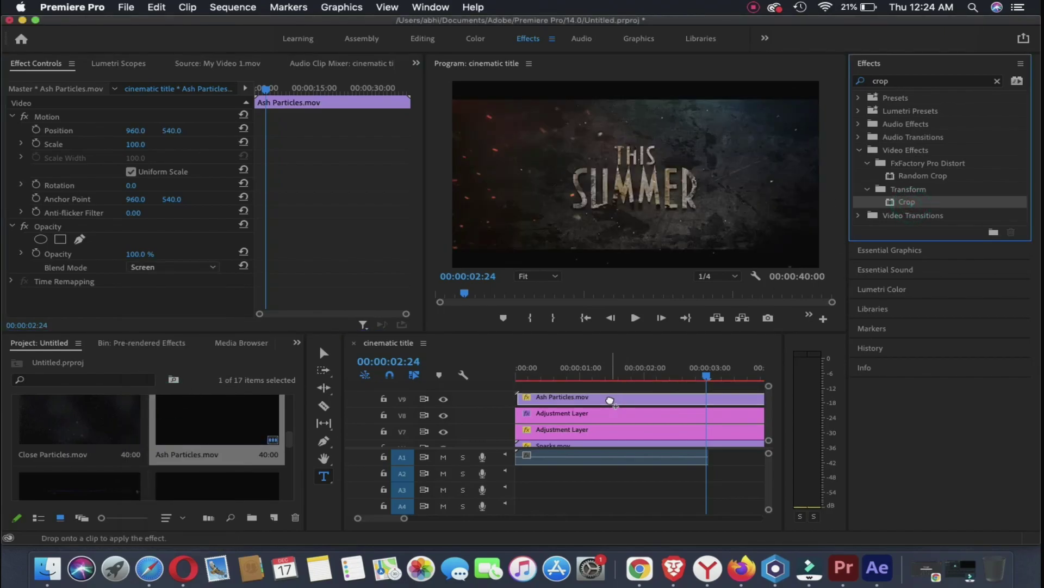
click(135, 227)
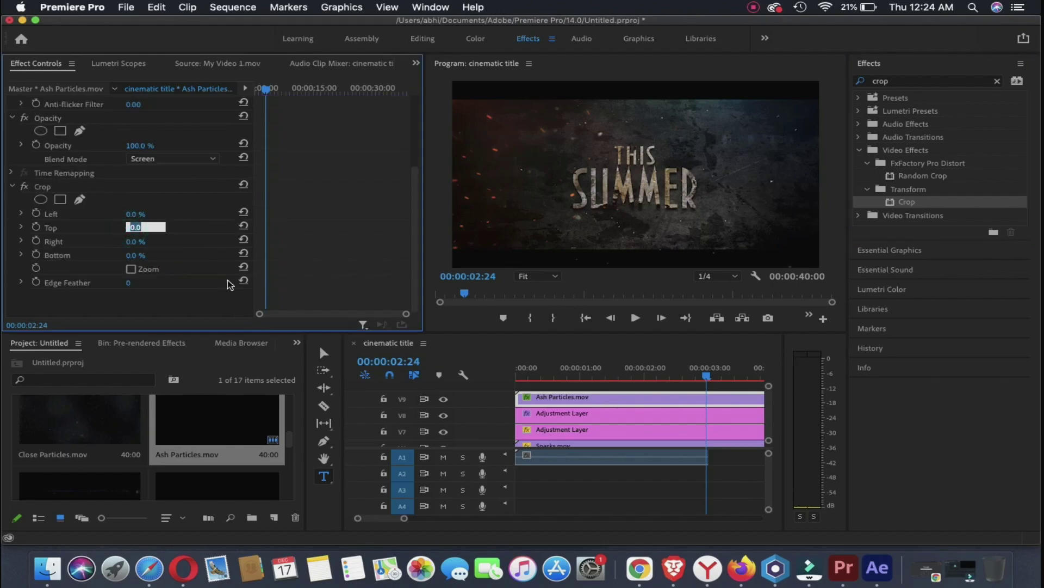
key(Return)
click(132, 255)
text(10)
key(Return)
scroll(626, 424, down, 1)
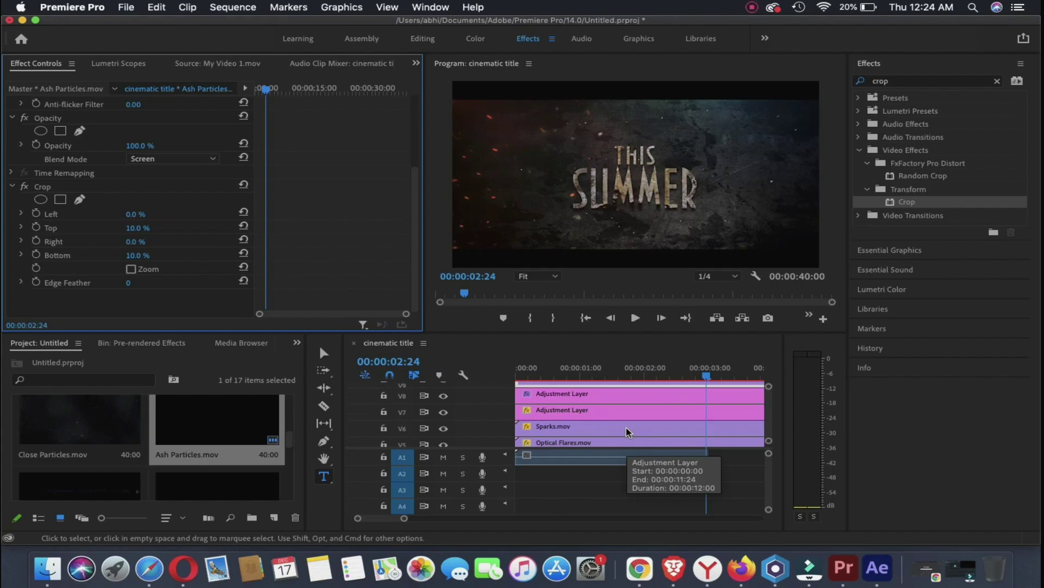
scroll(625, 423, up, 1)
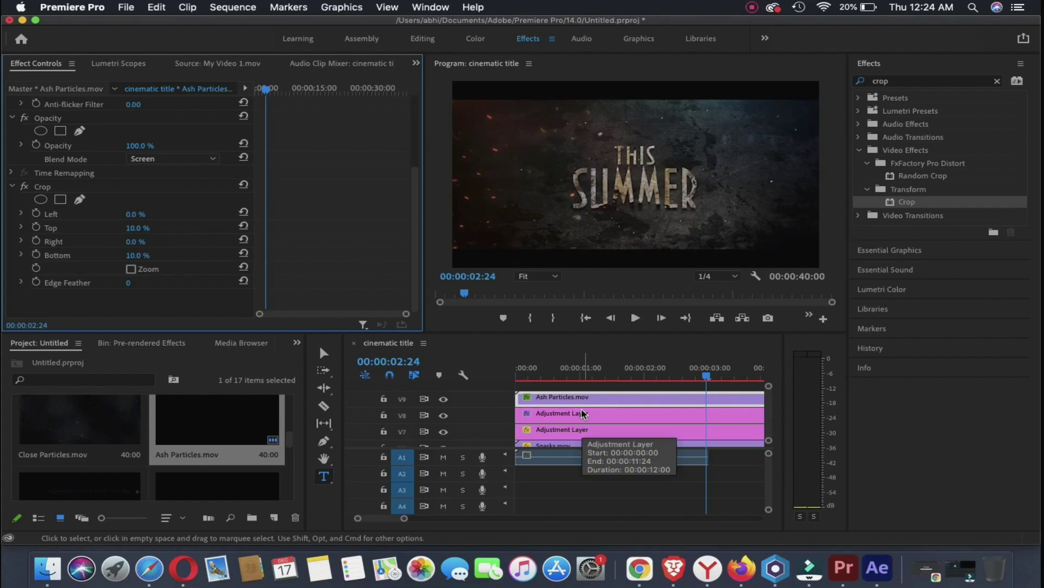
scroll(251, 426, down, 5)
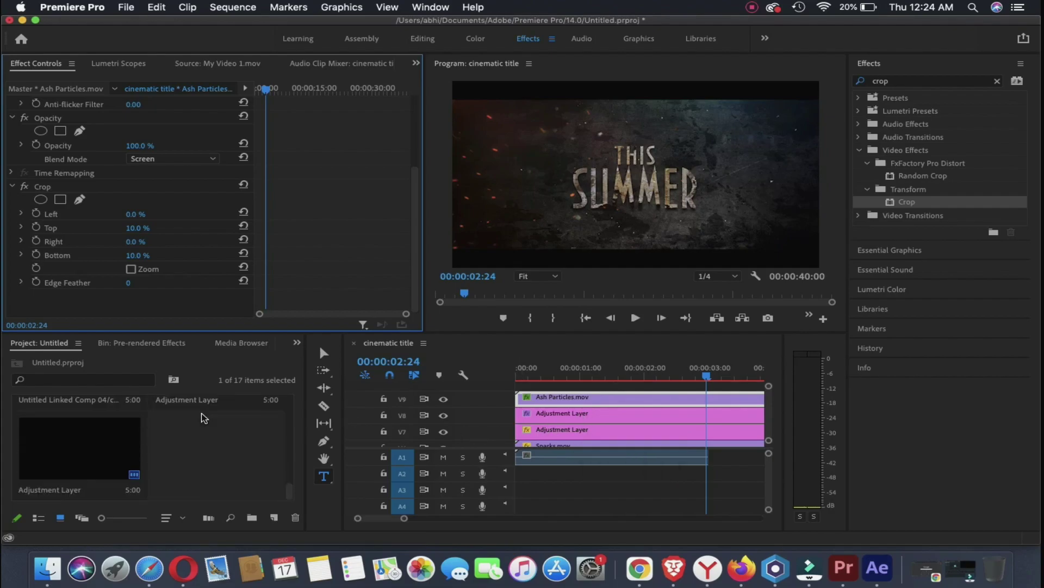
- Place Fog Prerender.mp4 on V10 with Exclusion blend, 200% scale and 50% opacity
drag(251, 426, 517, 387)
click(544, 397)
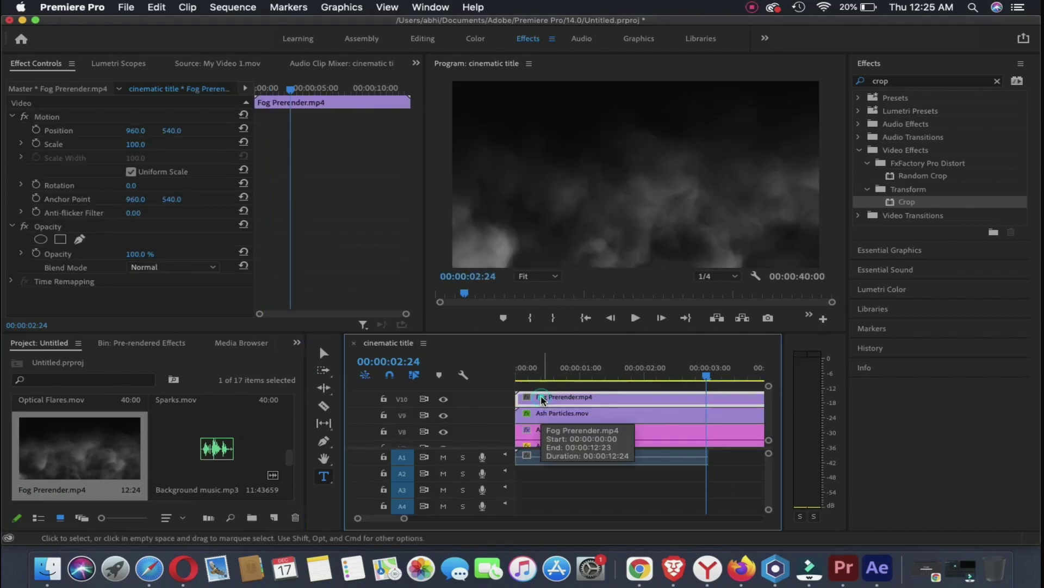
click(148, 267)
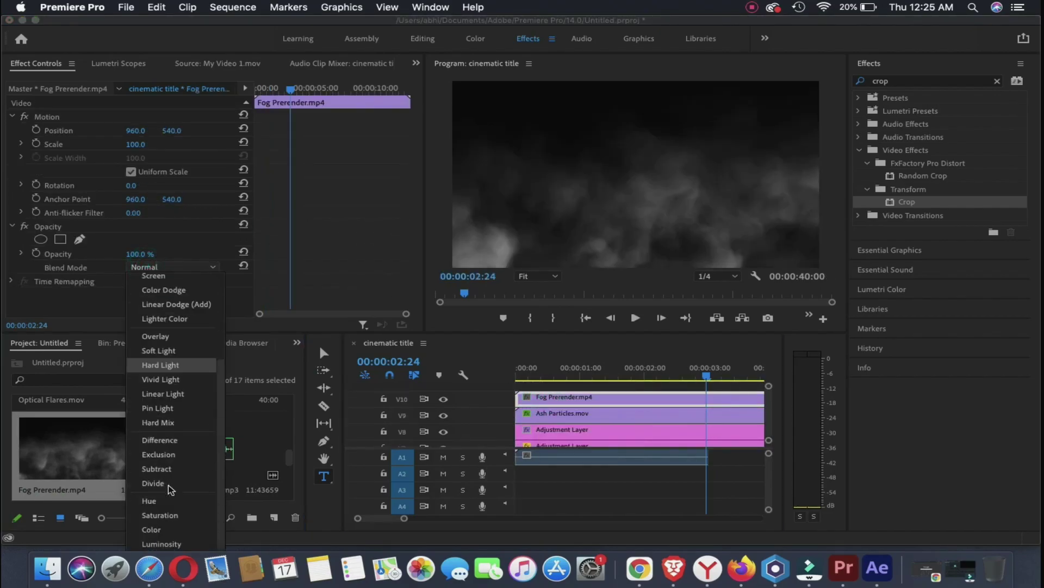
click(163, 454)
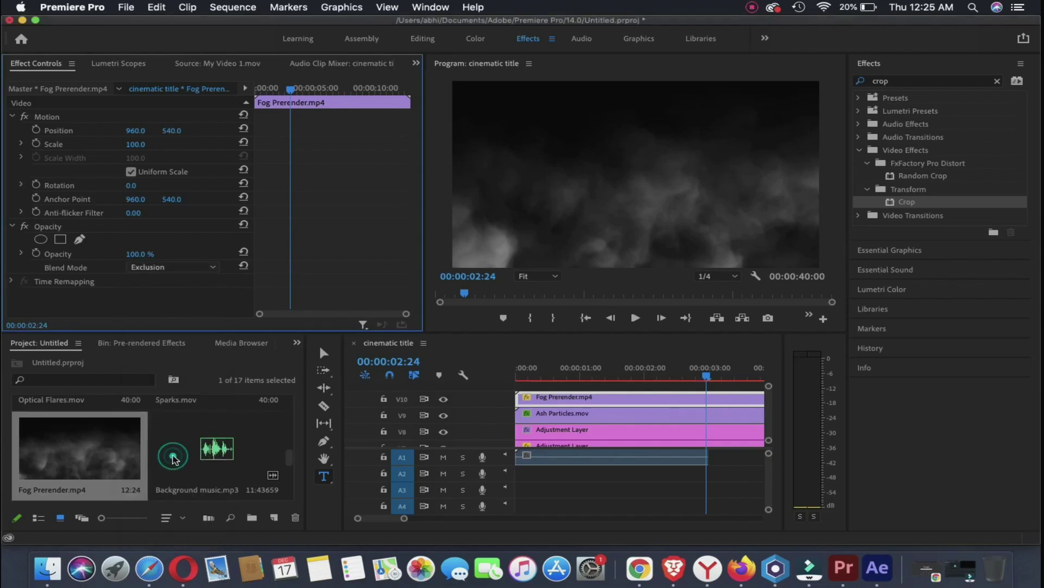
click(139, 143)
text(200)
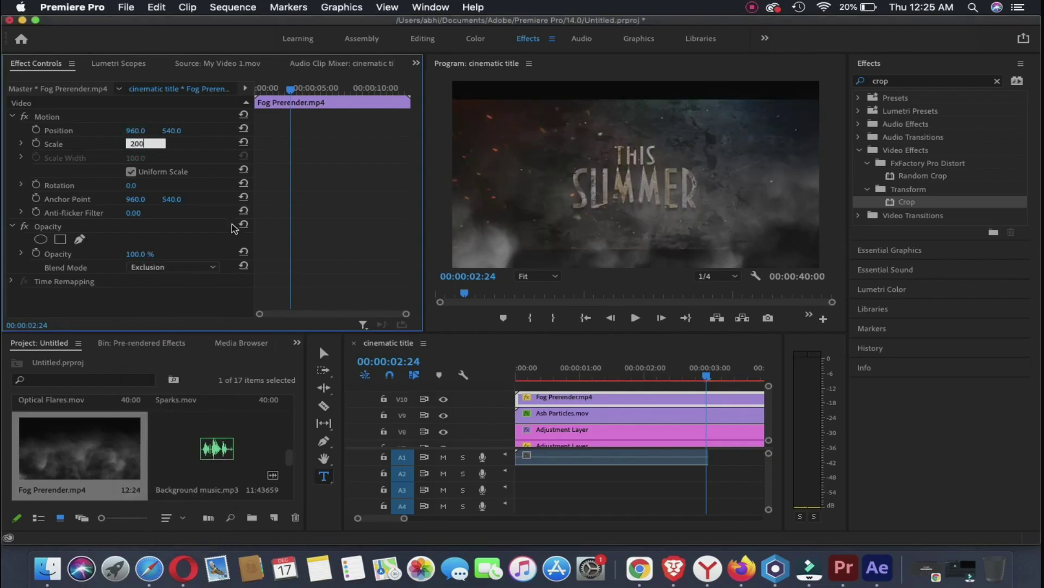
key(Tab)
key(Tab)
key(Tab)
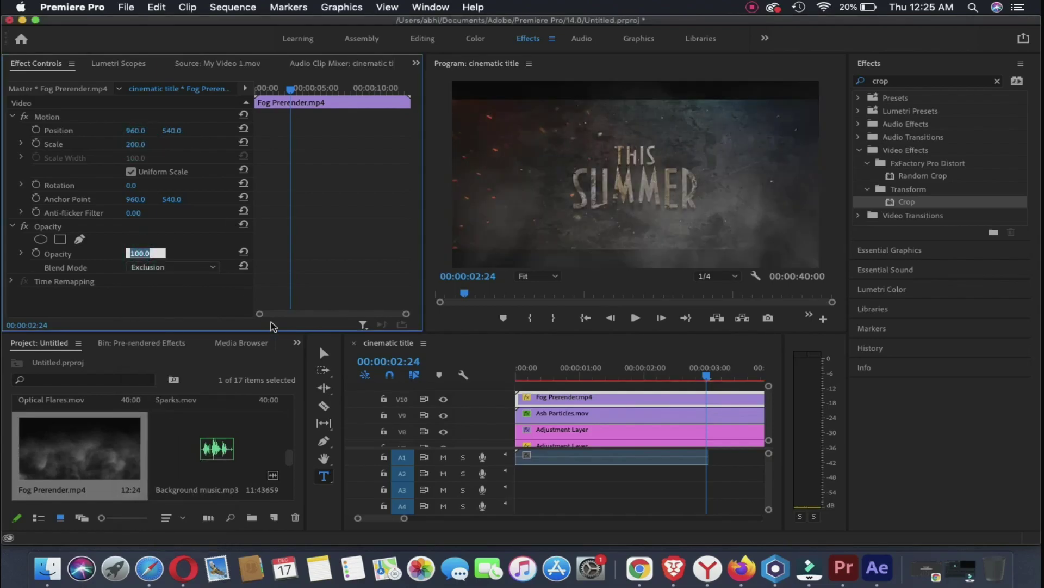
text(50)
key(Return)
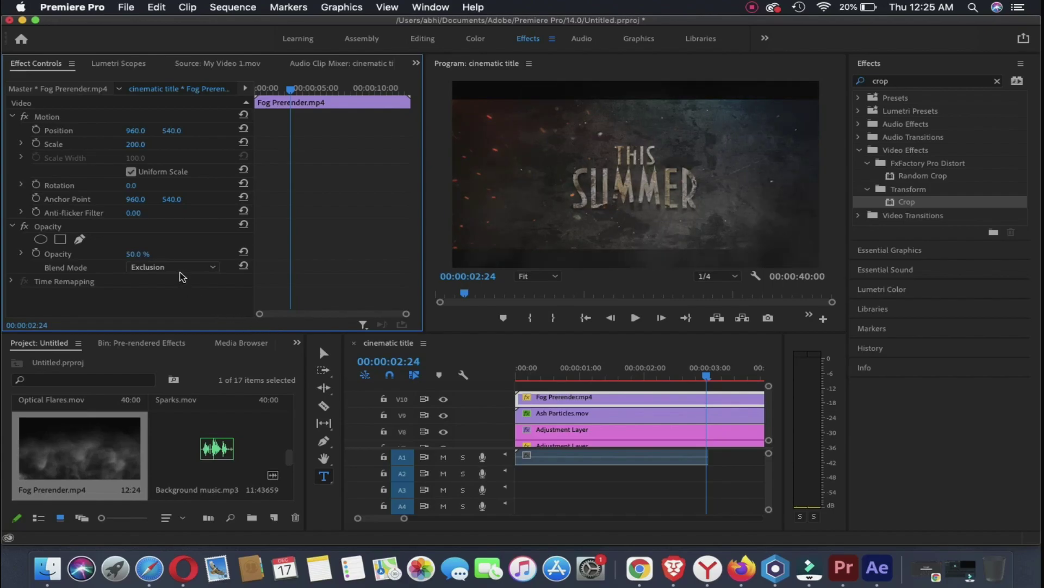
- Apply Crop to the fog clip with Top and Bottom at 30%
drag(907, 202, 588, 403)
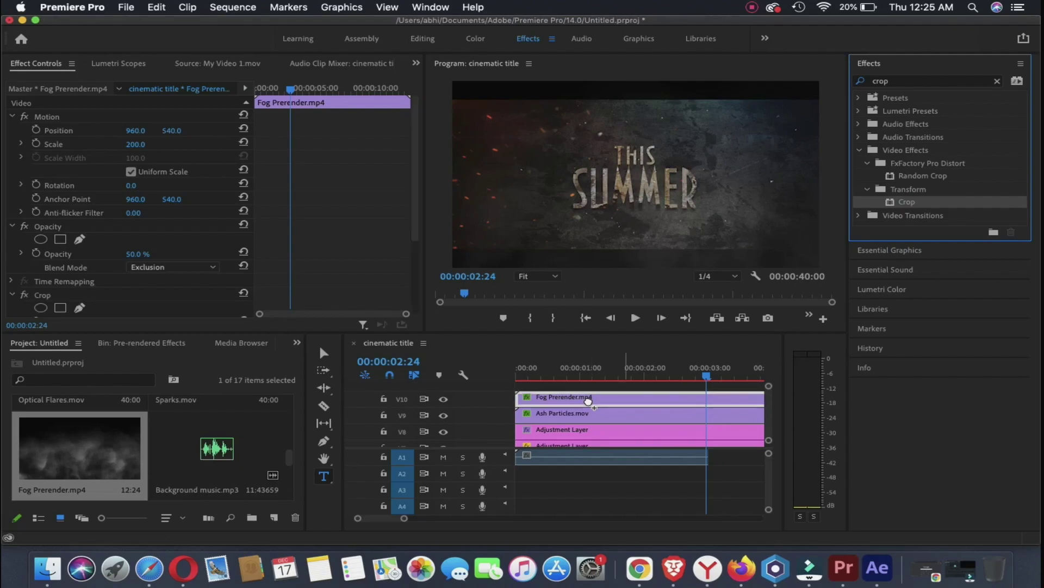
scroll(171, 307, down, 4)
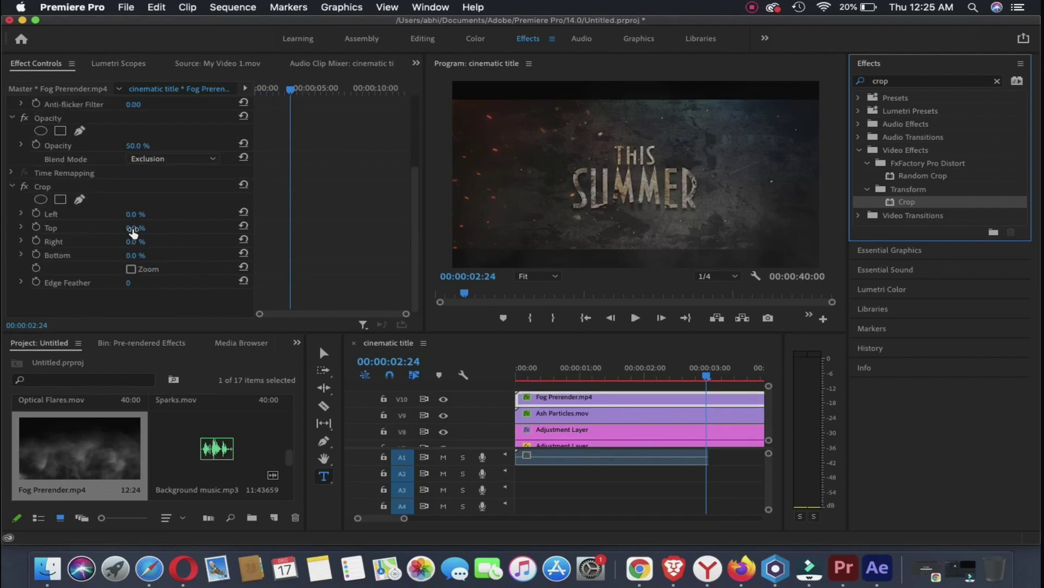
click(134, 228)
text(30)
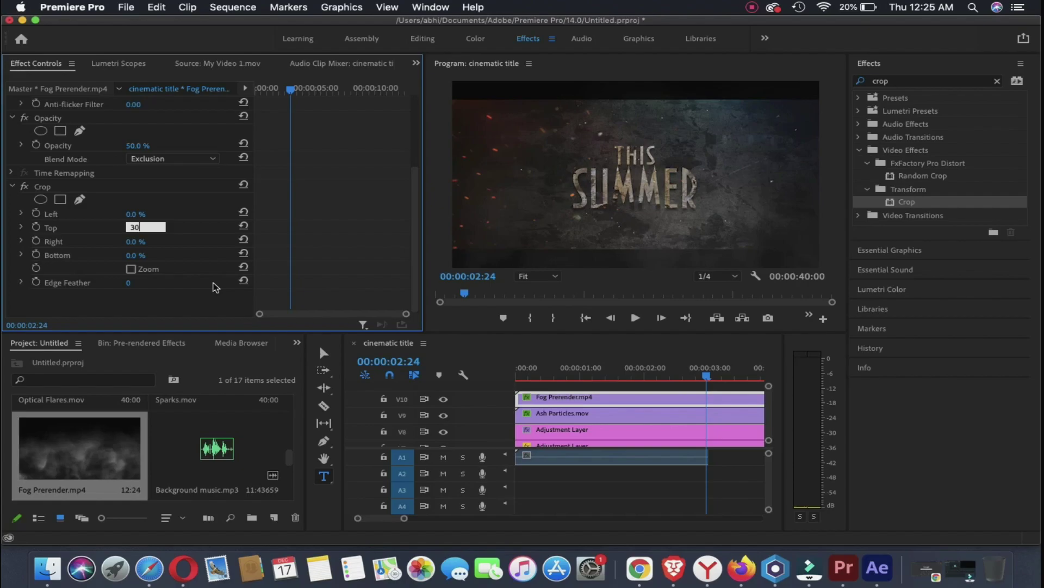
key(Return)
click(136, 253)
text(30)
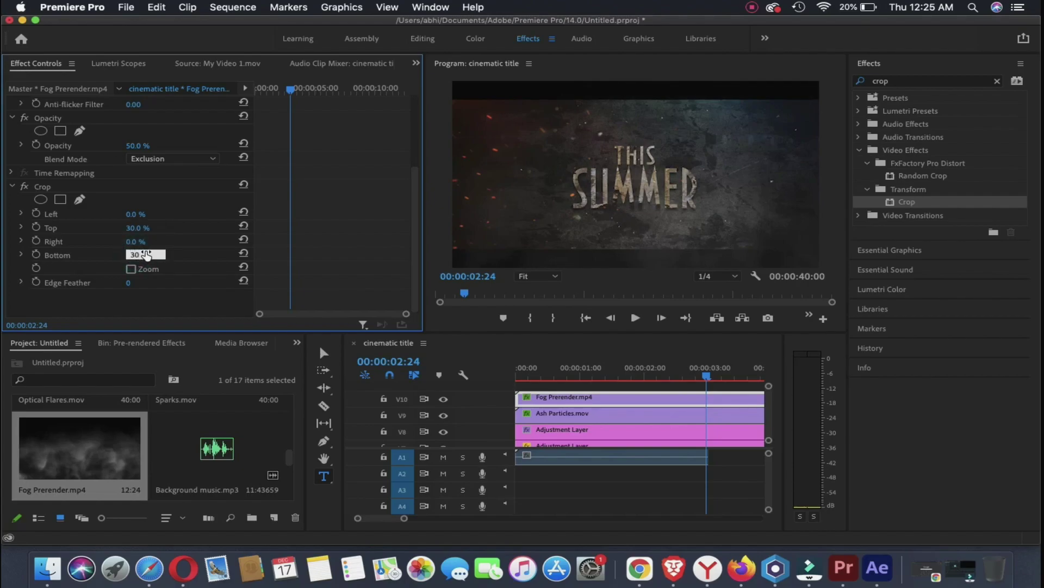
key(Return)
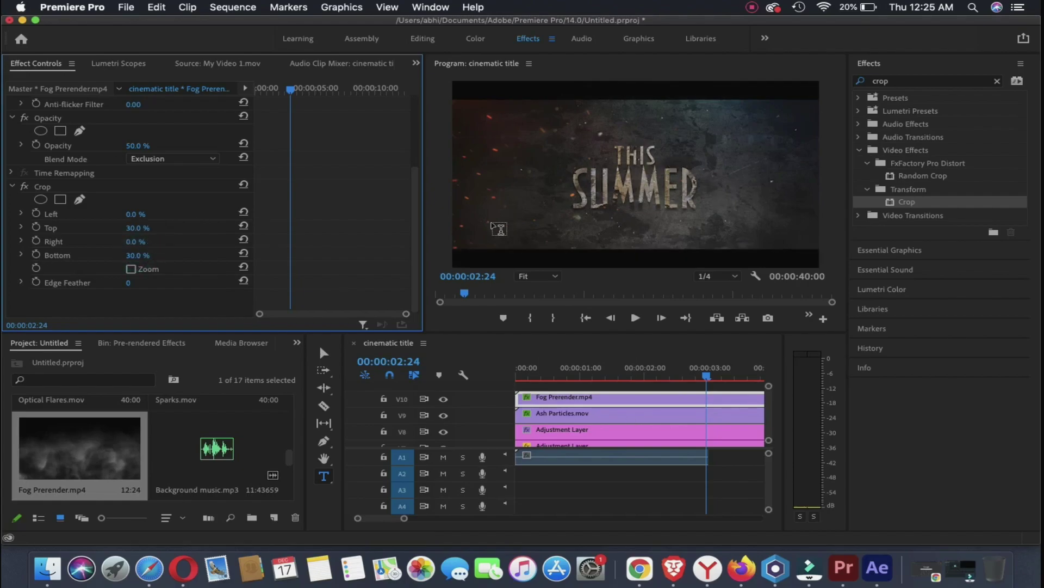
- Razor all layers at 12 seconds and delete every clip part after that point
scroll(647, 430, right, 5)
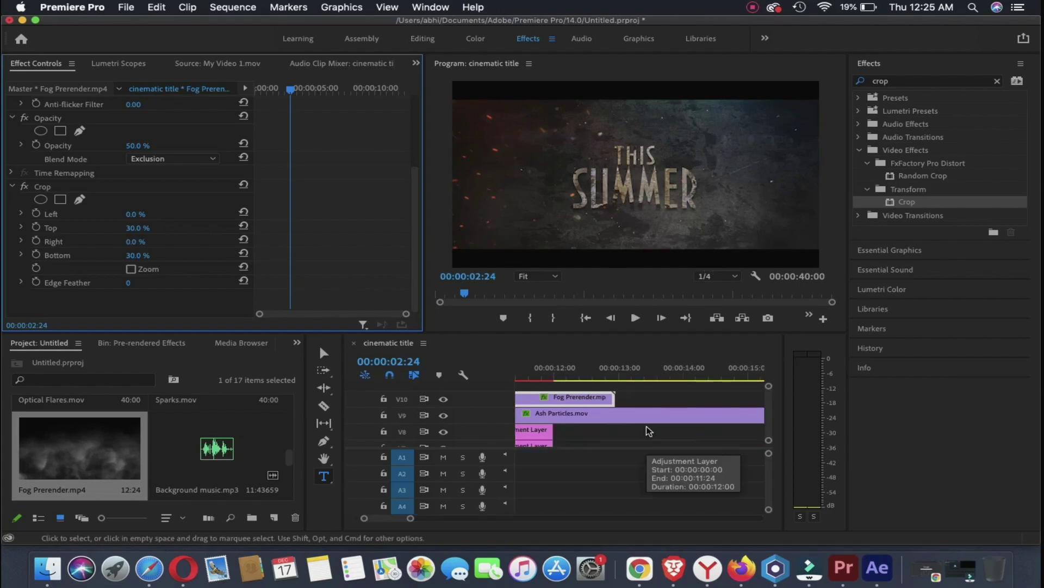
scroll(647, 431, down, 1)
scroll(647, 431, right, 3)
scroll(648, 430, down, 3)
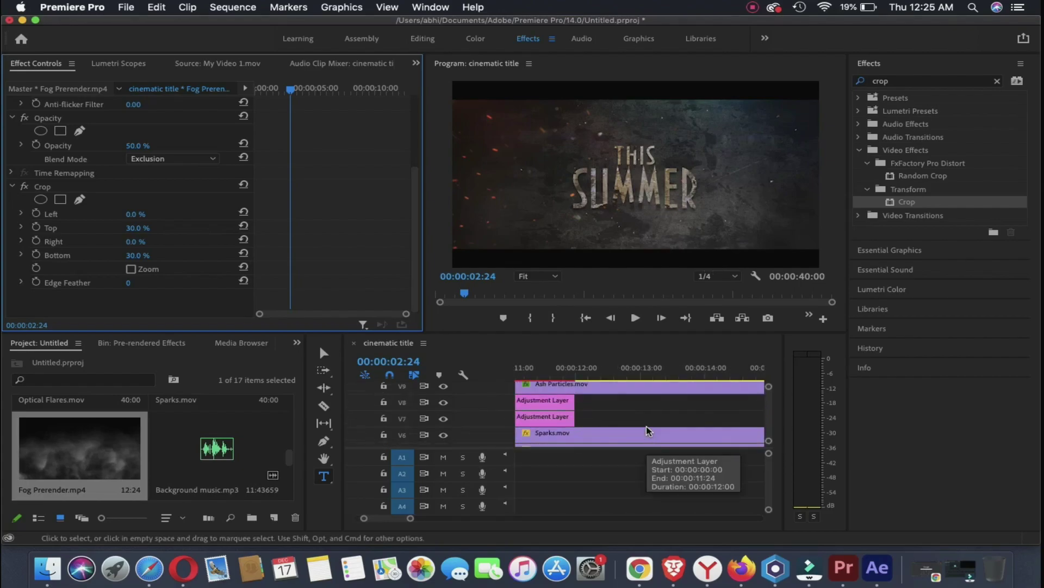
scroll(598, 424, up, 1)
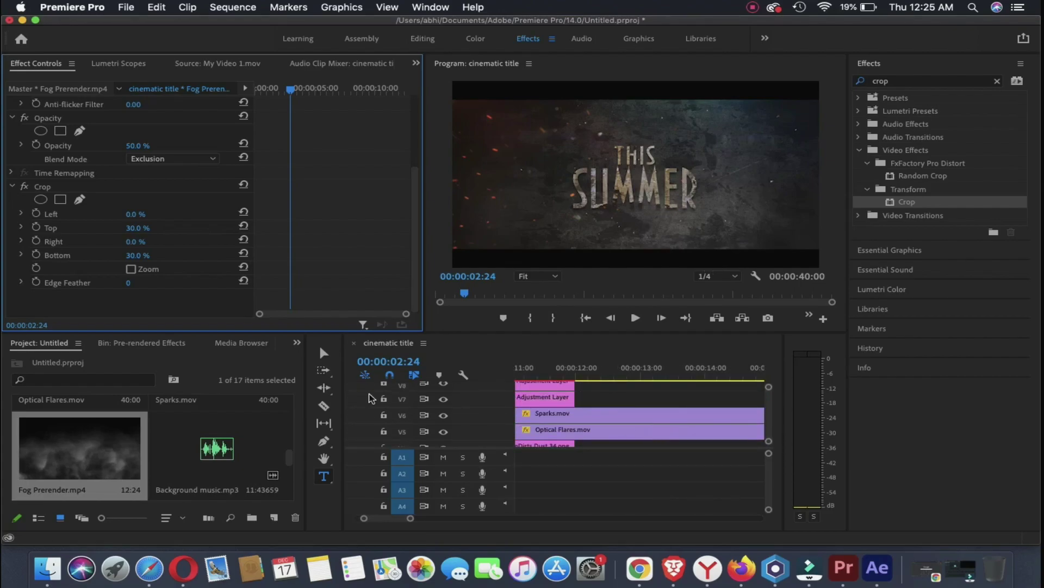
click(325, 406)
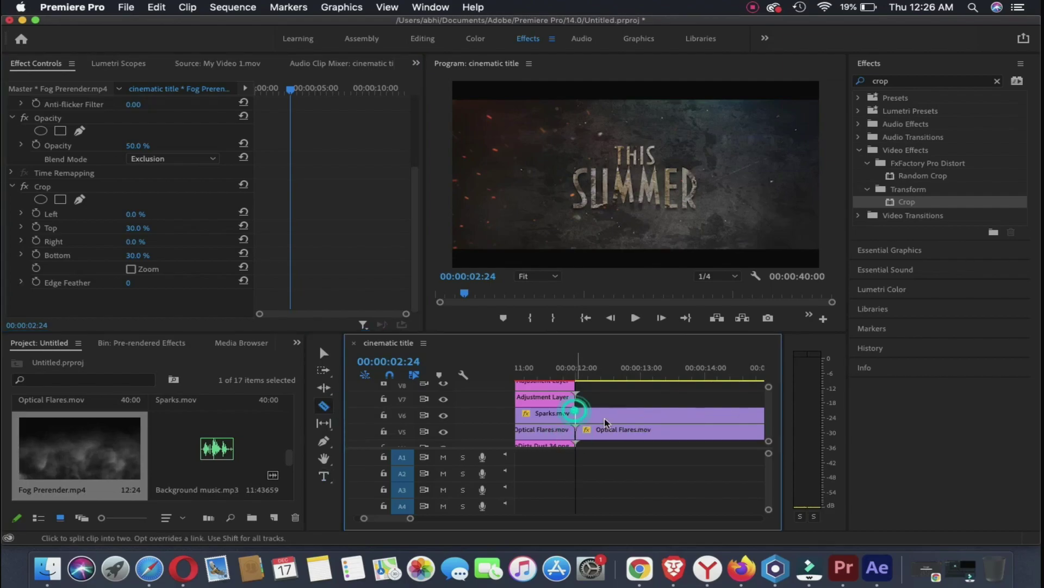
scroll(581, 412, up, 3)
shift+click(575, 412)
key(v)
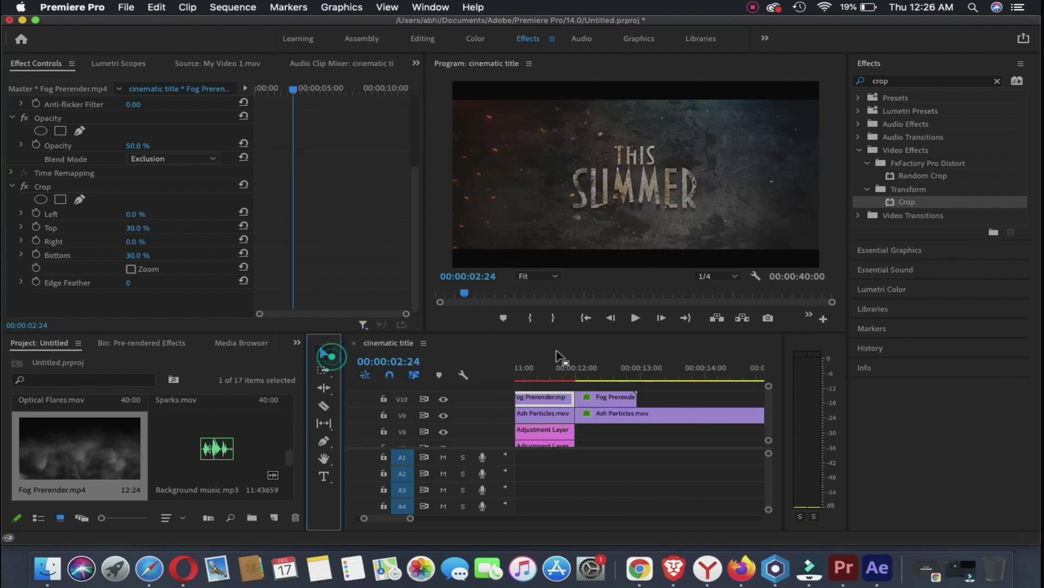
click(657, 390)
drag(655, 444, 651, 430)
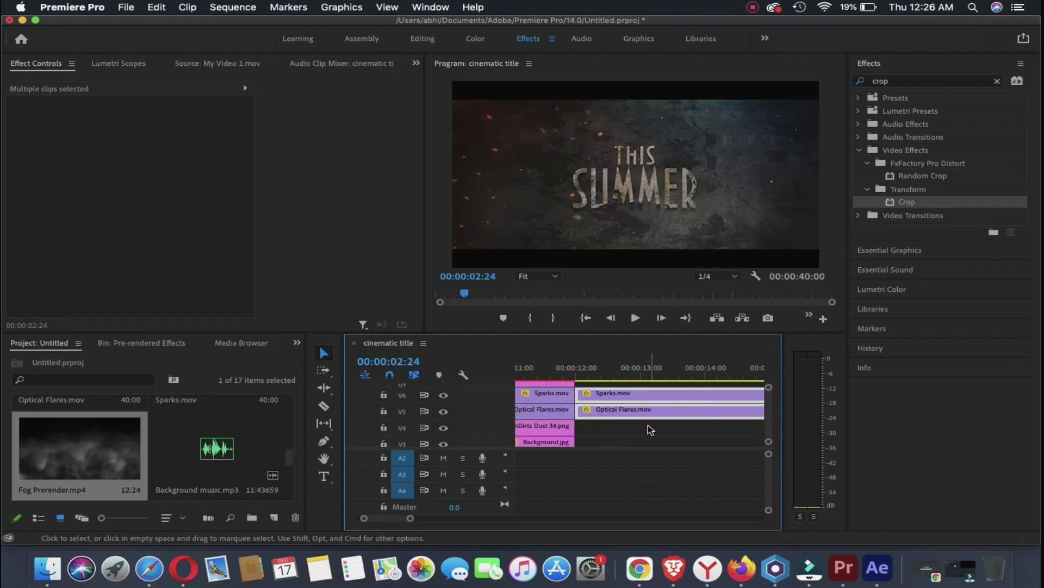
key(Delete)
- Lay Background music.mp3 onto audio track A2 under the sequence
scroll(650, 429, left, 10)
scroll(651, 430, down, 1)
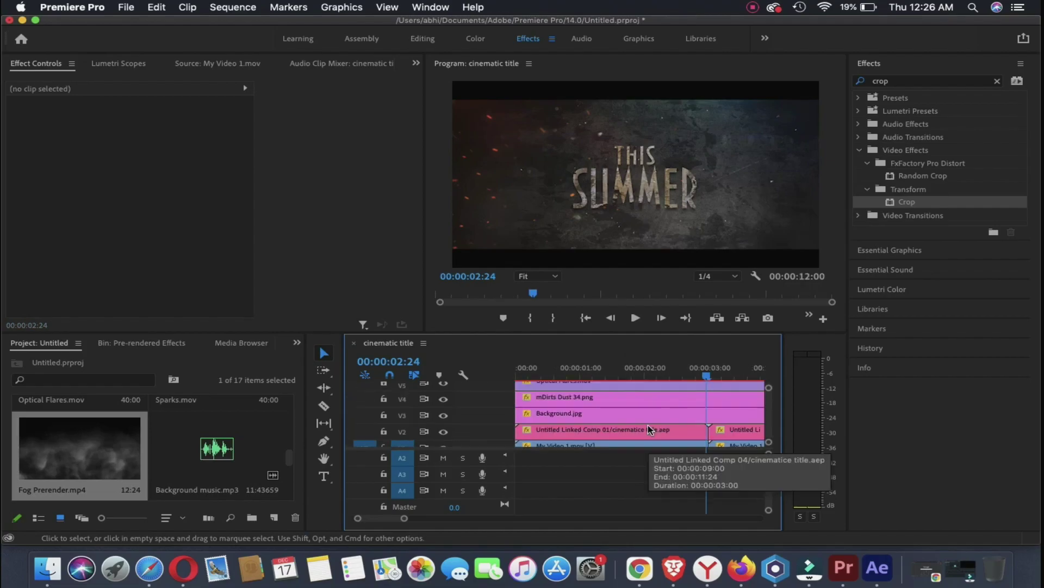
scroll(569, 417, down, 1)
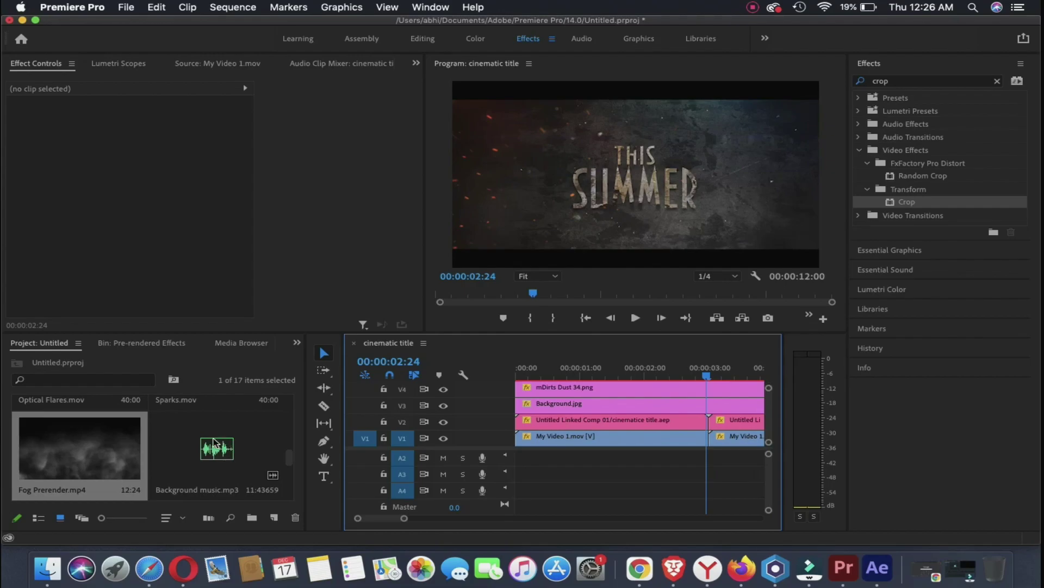
click(210, 443)
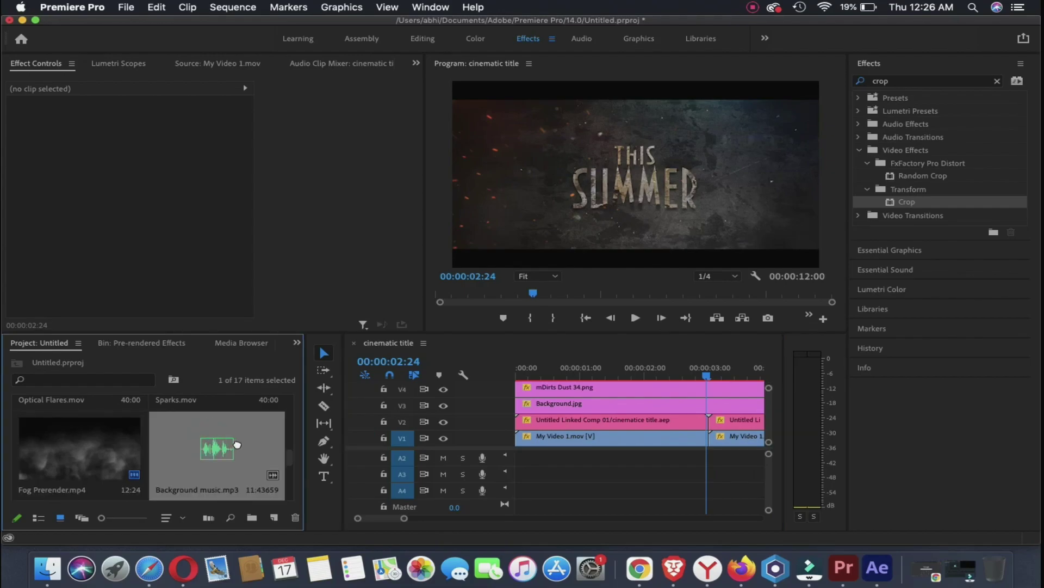
drag(438, 465, 508, 465)
scroll(648, 442, down, 5)
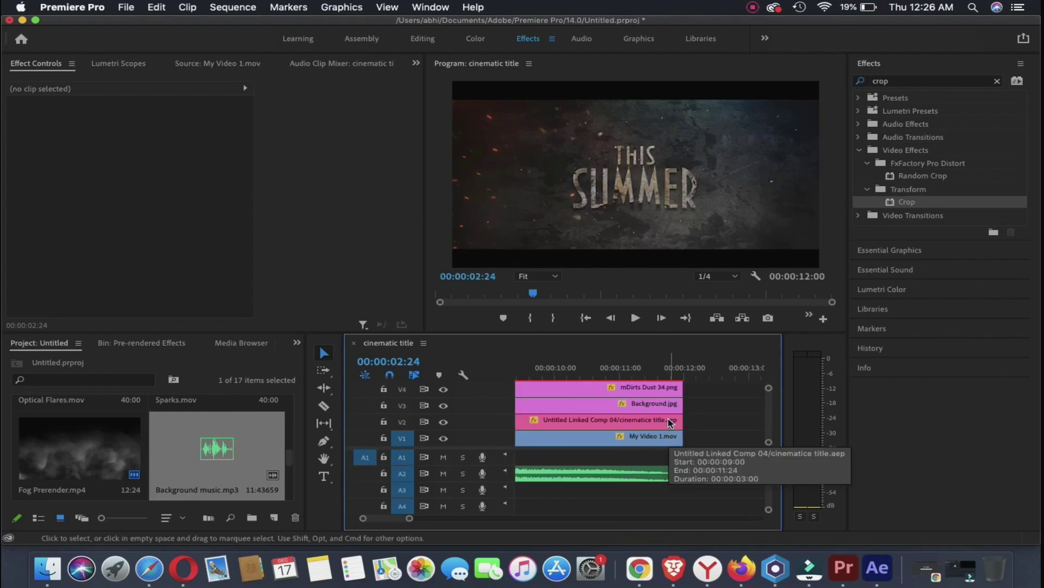
- Export the sequence to cinematic title.mp4 with the H.264 High Quality 1080p HD preset
key(super+m)
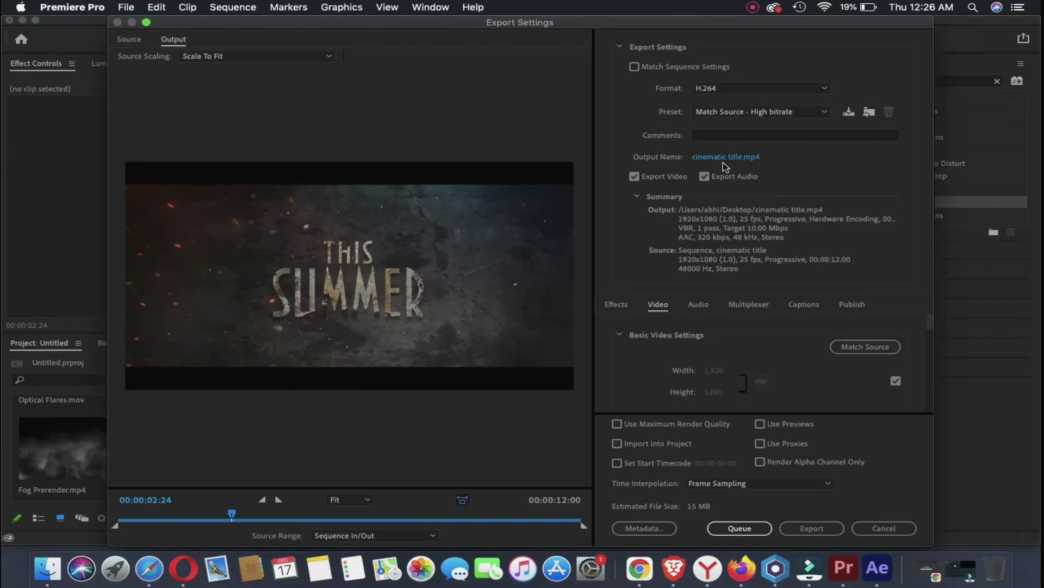
click(775, 114)
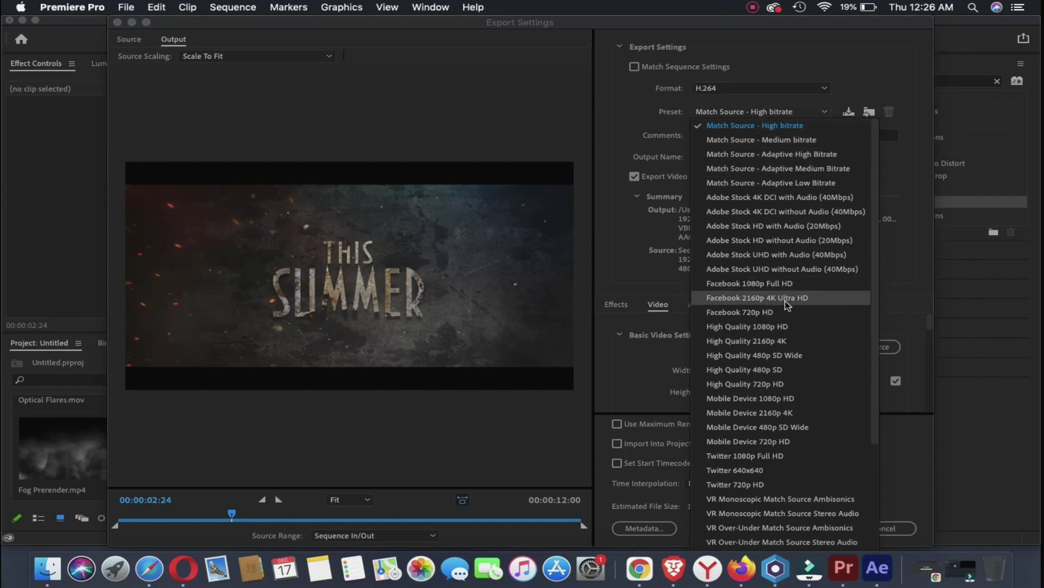
click(781, 327)
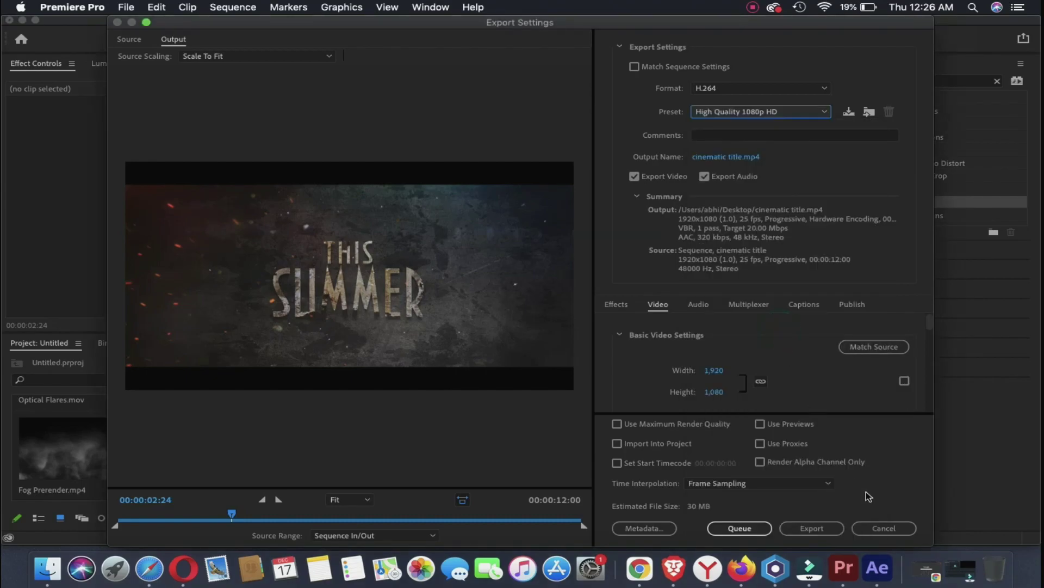
click(813, 529)
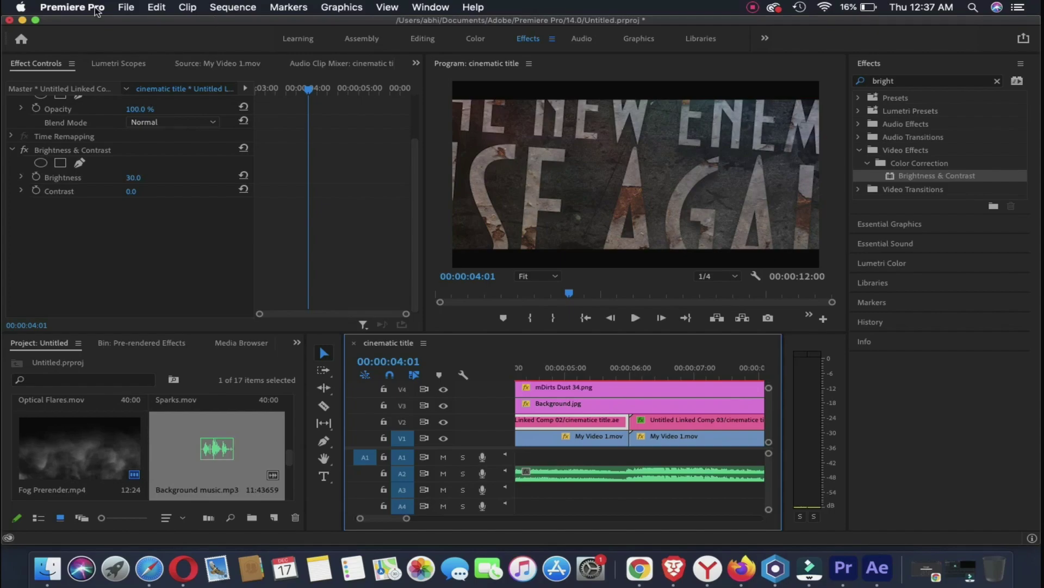
- Minimize Premiere Pro and After Effects, then open and play cinematic_title_1.mp4 in QuickTime
click(23, 21)
click(22, 20)
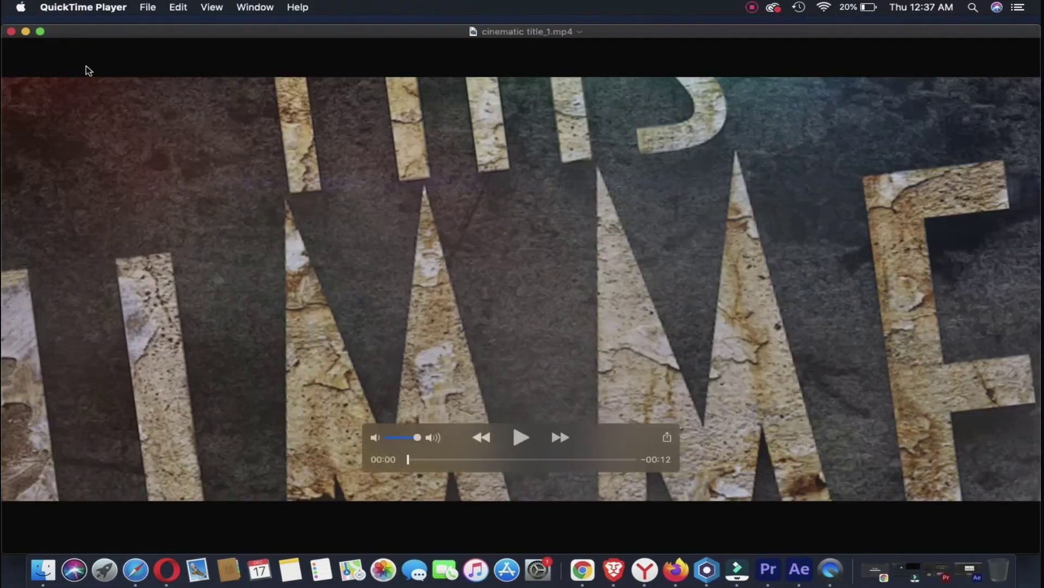
click(42, 33)
key(space)
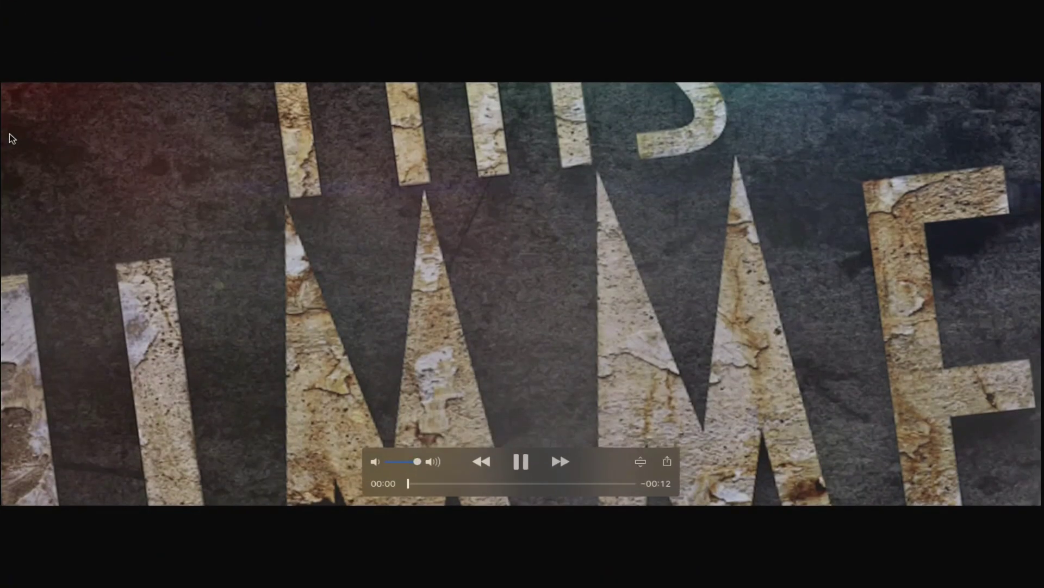